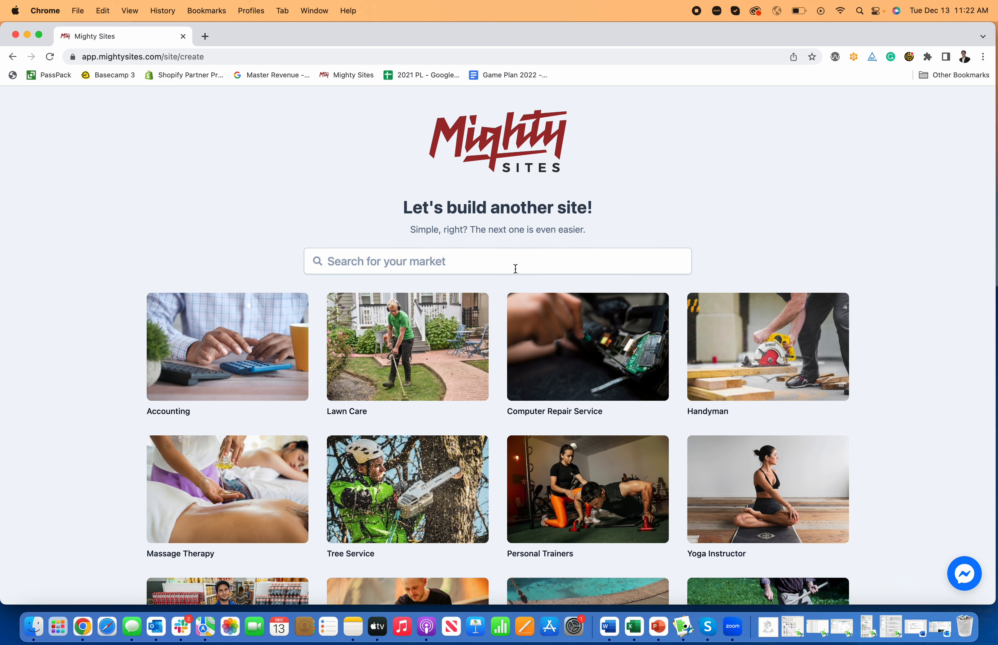
# Step: Search the markets for 'hair st' and pick the Hair Stylist market
pyautogui.click(516, 268)
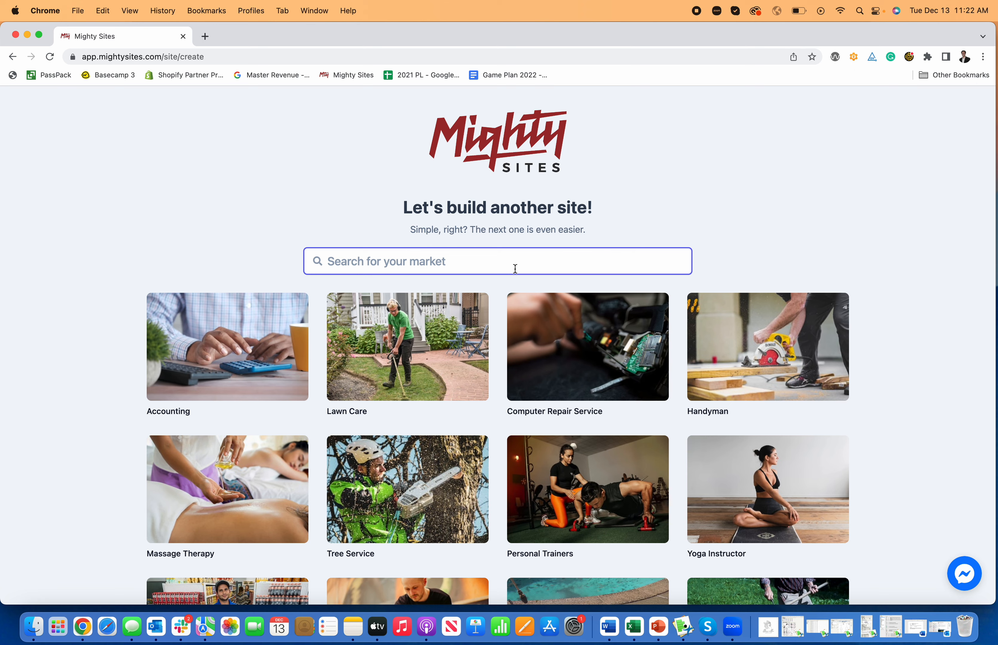
pyautogui.write('hair st')
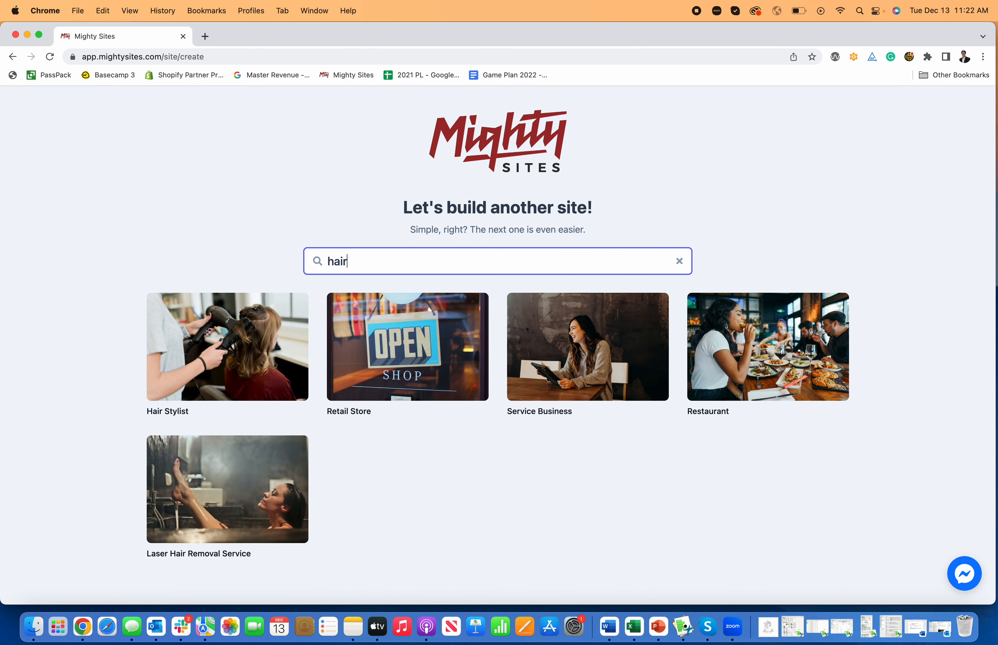
pyautogui.click(223, 336)
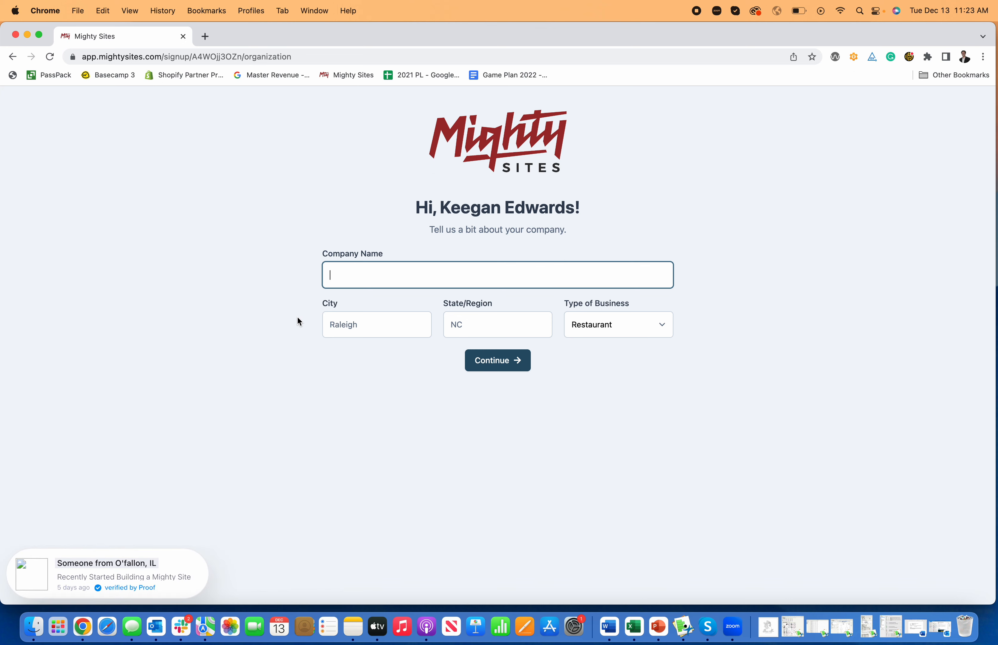
# Step: Enter the salon's business name, Denver, CO as location, and Service business type, then submit
pyautogui.write('Keegan ')
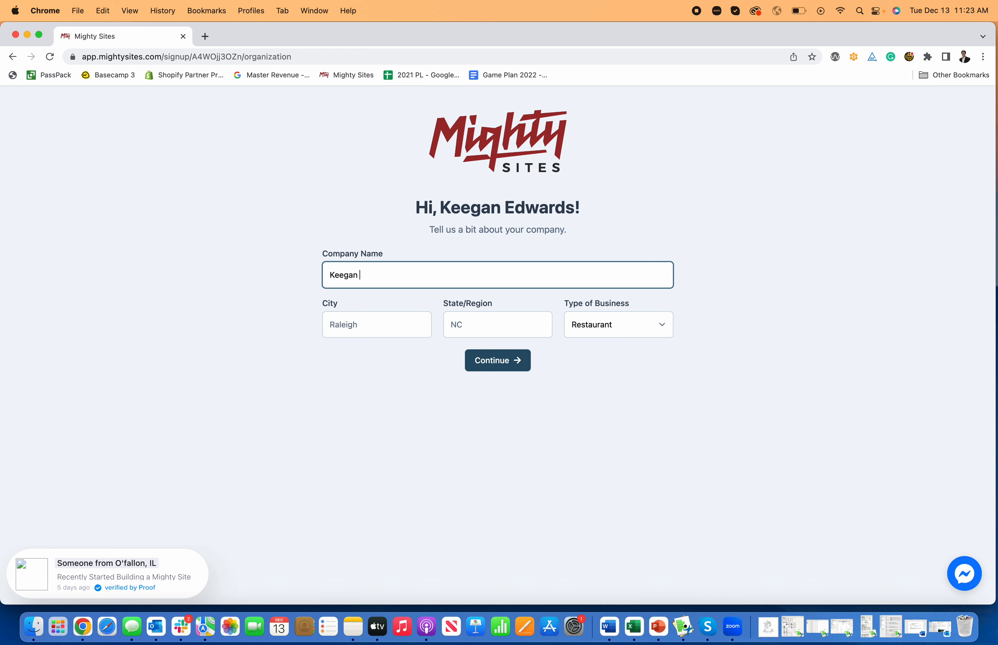
pyautogui.write('Hair Styles')
pyautogui.press('BackSpace')
pyautogui.write('D')
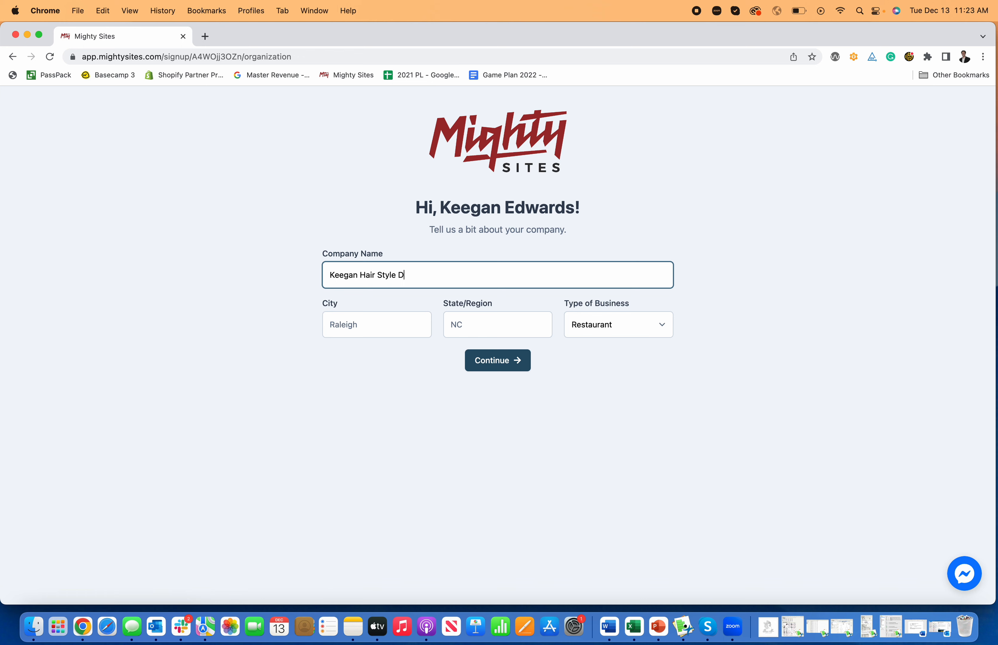
pyautogui.write('esign')
pyautogui.click(352, 333)
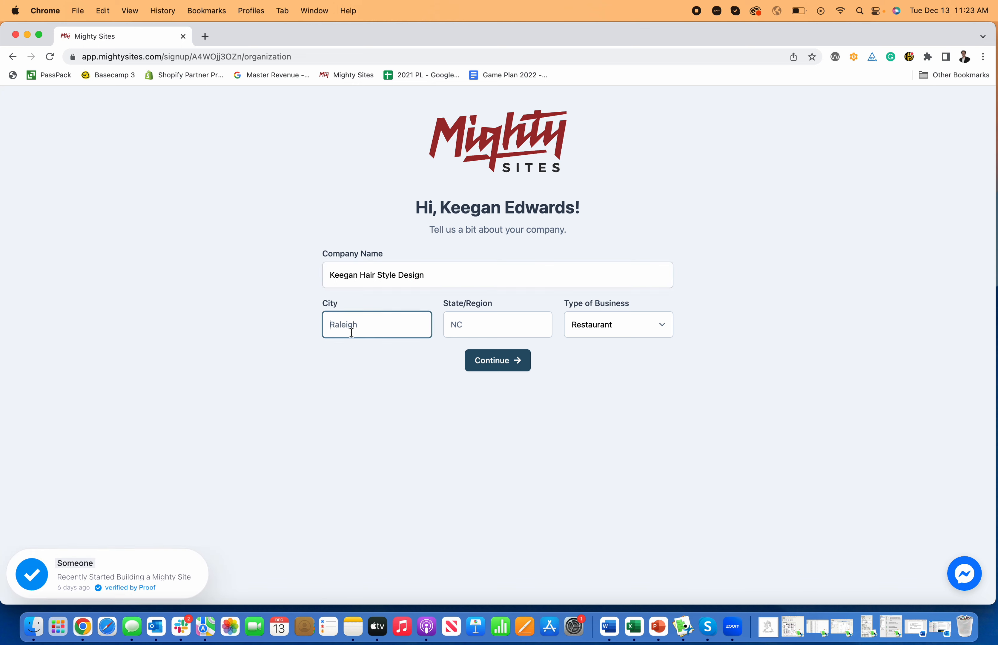
pyautogui.write('Denver')
pyautogui.press('Tab')
pyautogui.press('Tab')
pyautogui.click(610, 334)
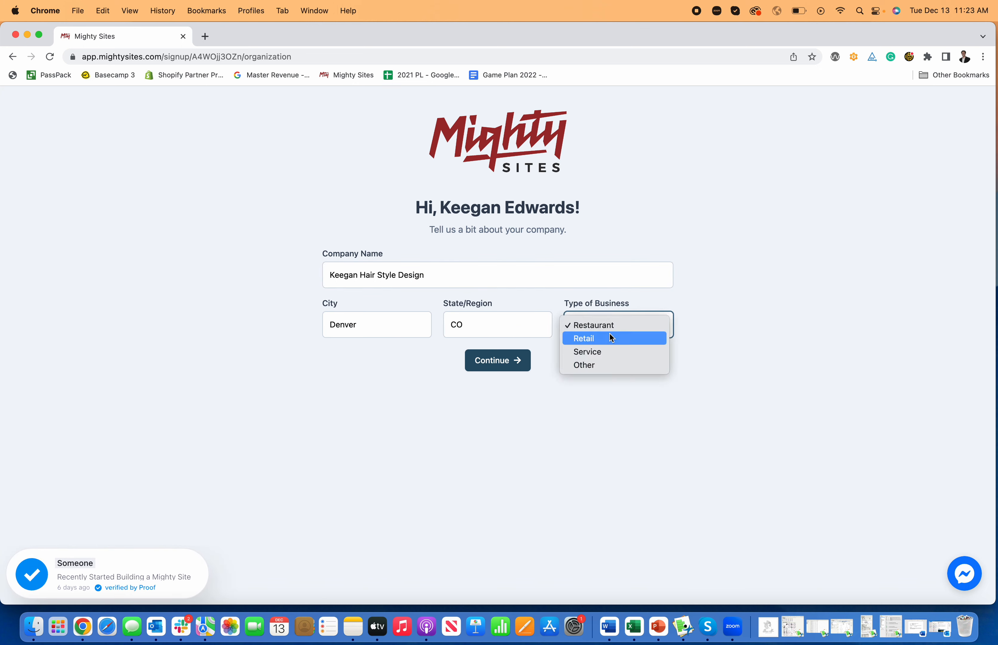
pyautogui.click(611, 353)
pyautogui.click(492, 368)
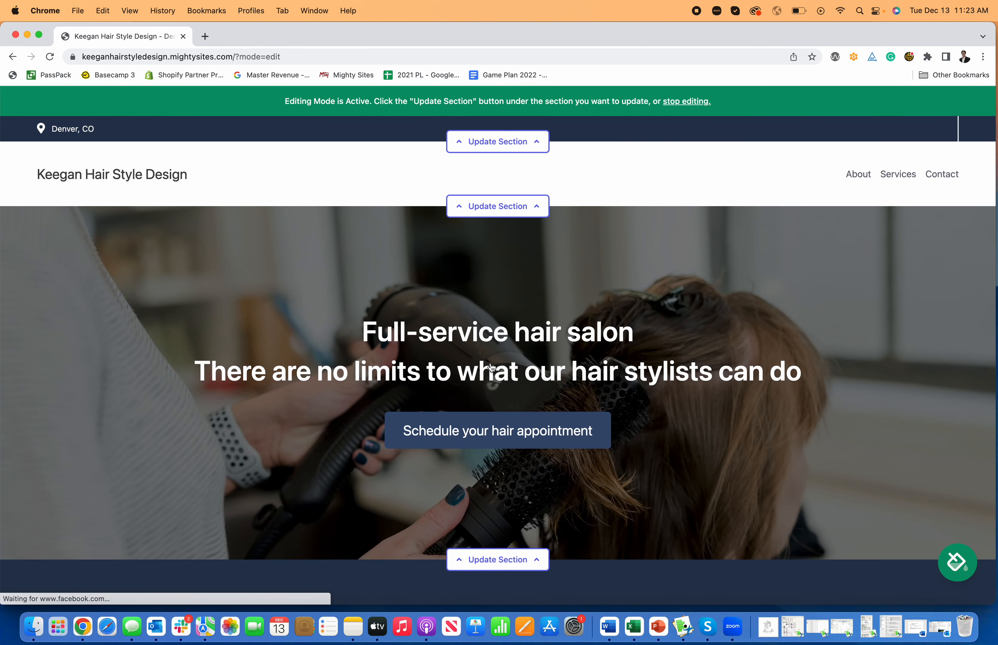
# Step: Scroll through the generated salon site down to Get In Touch and back to the top
pyautogui.scroll(-20, 508, 348)
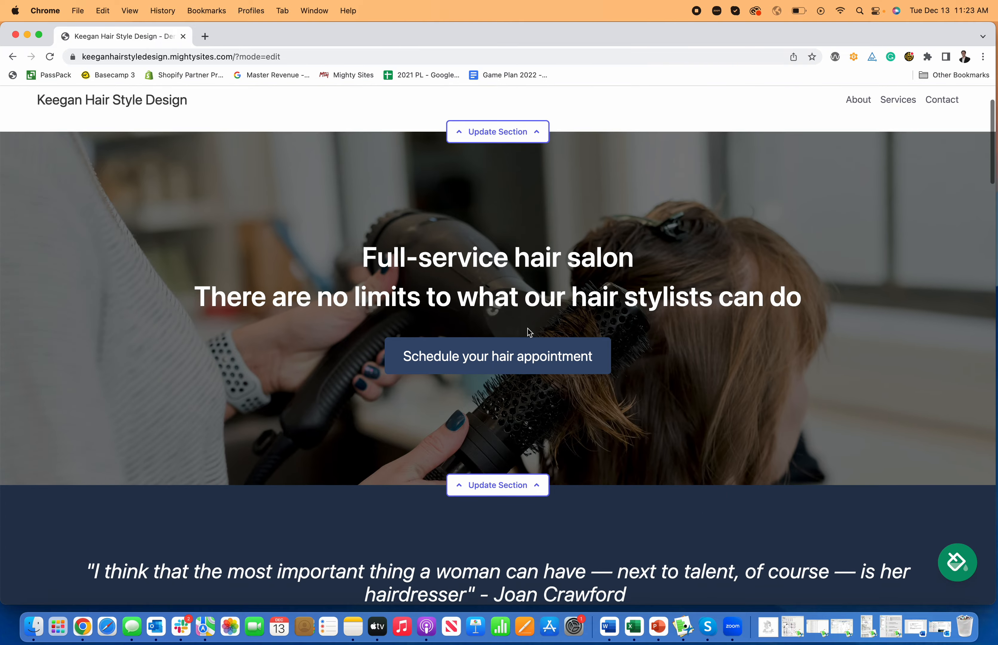
pyautogui.scroll(-15, 519, 338)
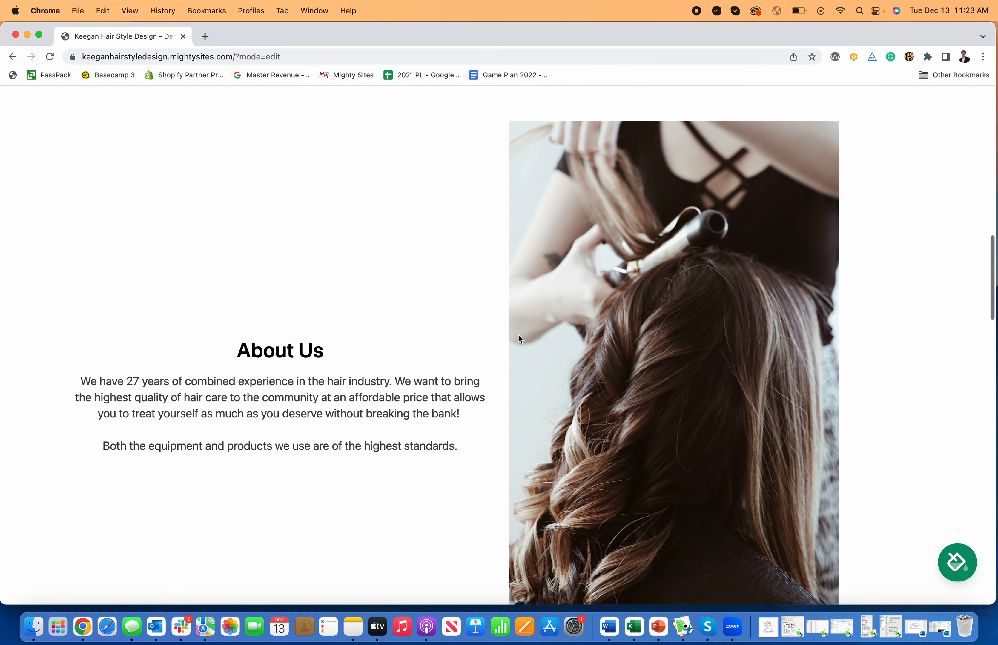
pyautogui.scroll(-15, 519, 339)
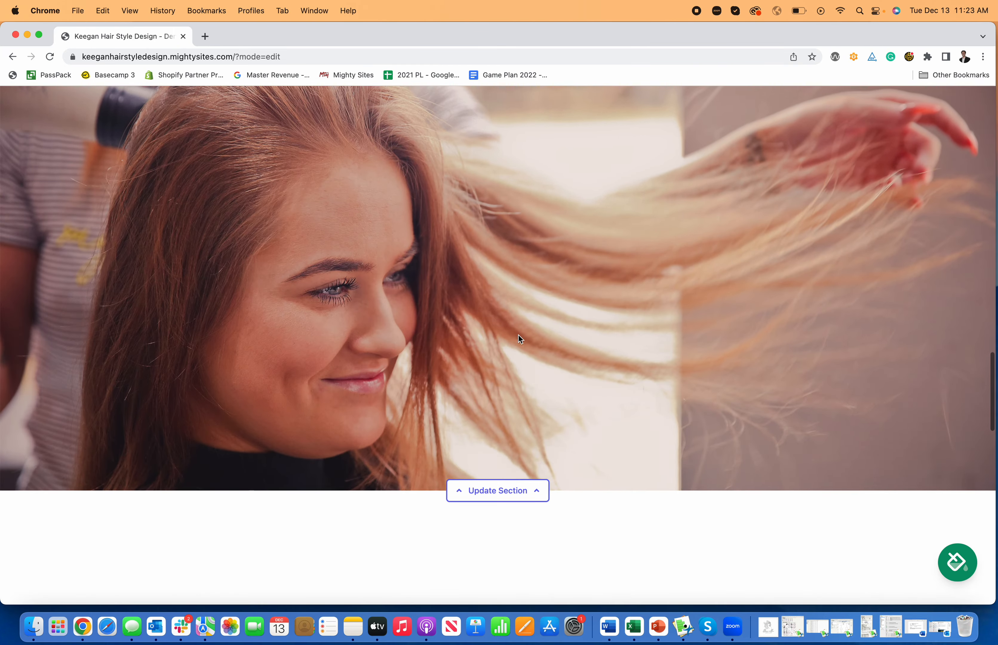
pyautogui.scroll(-10, 519, 339)
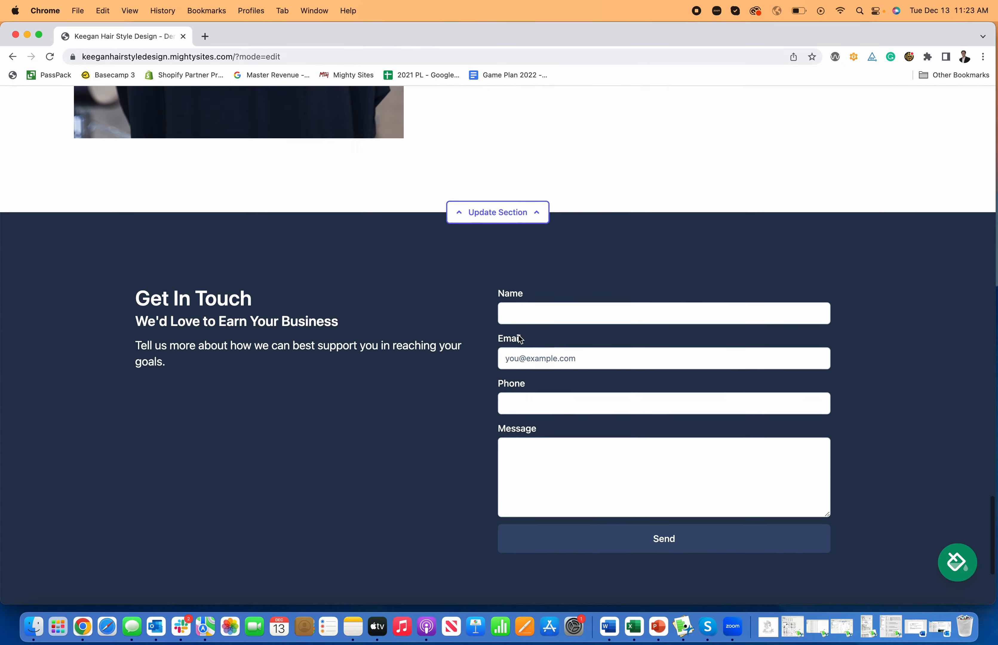
pyautogui.scroll(20, 519, 336)
pyautogui.scroll(20, 518, 336)
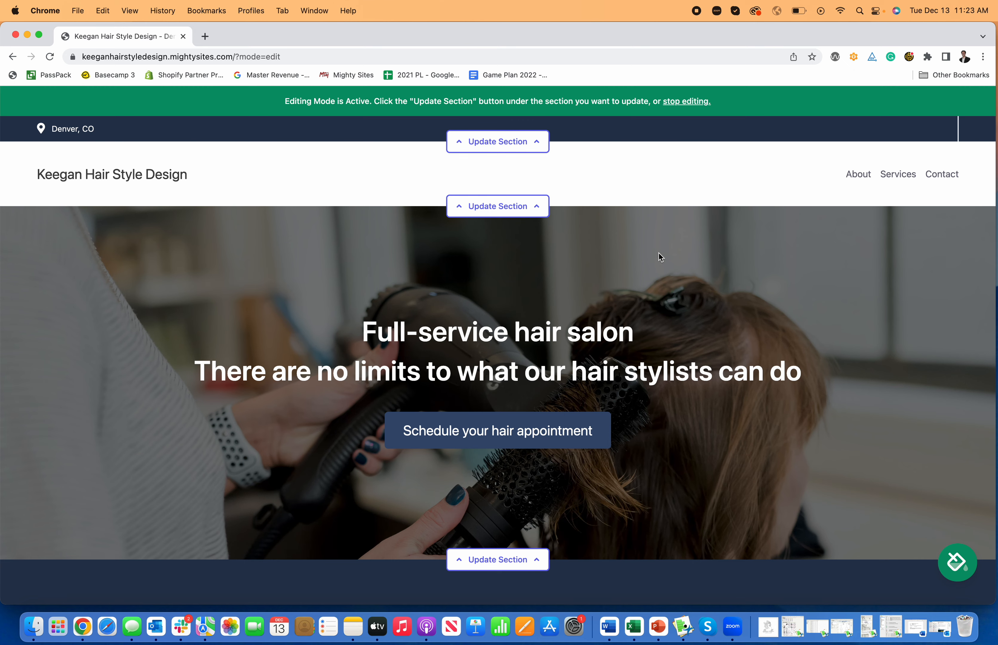
pyautogui.scroll(-1, 653, 252)
pyautogui.scroll(2, 651, 253)
# Step: Preview the pink-maroon, dark green, salmon coral and cream-orange colour themes on the site
pyautogui.click(951, 562)
pyautogui.click(638, 540)
pyautogui.scroll(-5, 575, 385)
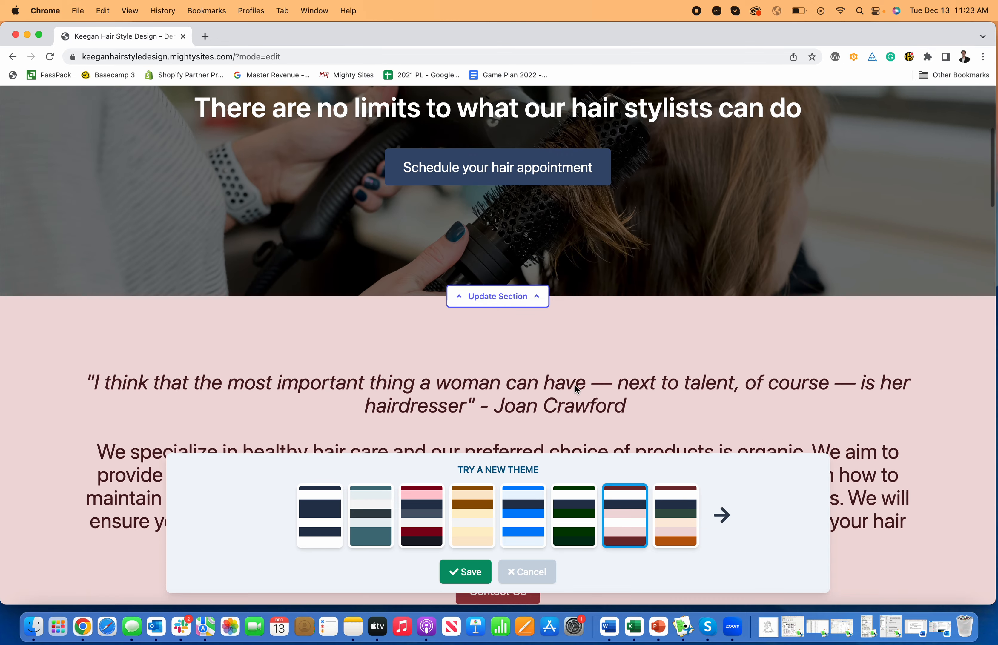
pyautogui.click(572, 512)
pyautogui.scroll(10, 578, 366)
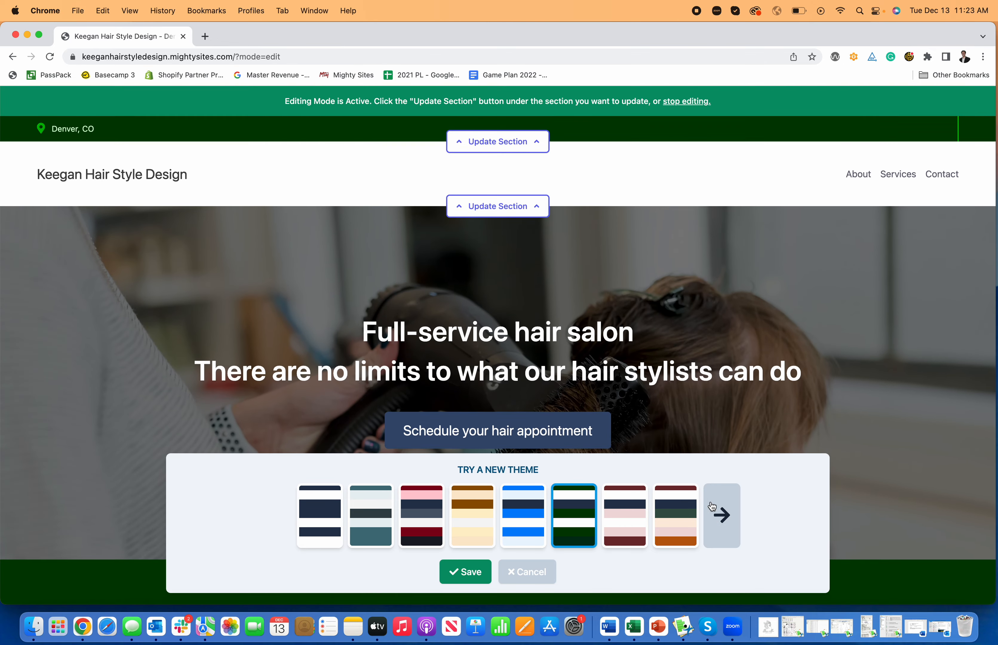
pyautogui.click(722, 515)
pyautogui.click(471, 501)
pyautogui.scroll(-5, 383, 352)
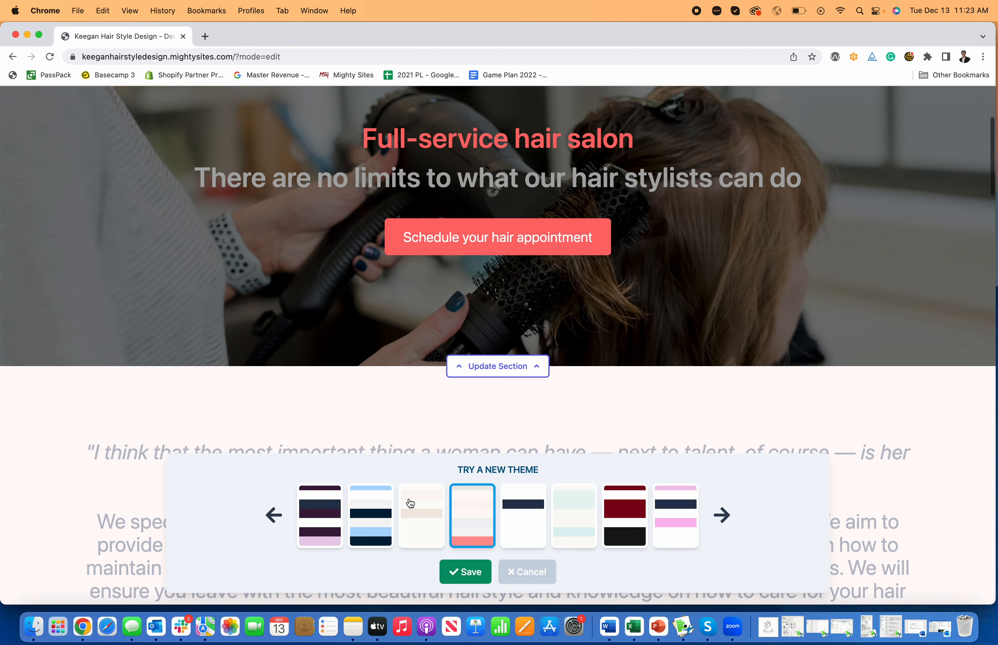
pyautogui.click(408, 505)
pyautogui.scroll(4, 371, 369)
pyautogui.scroll(-15, 366, 349)
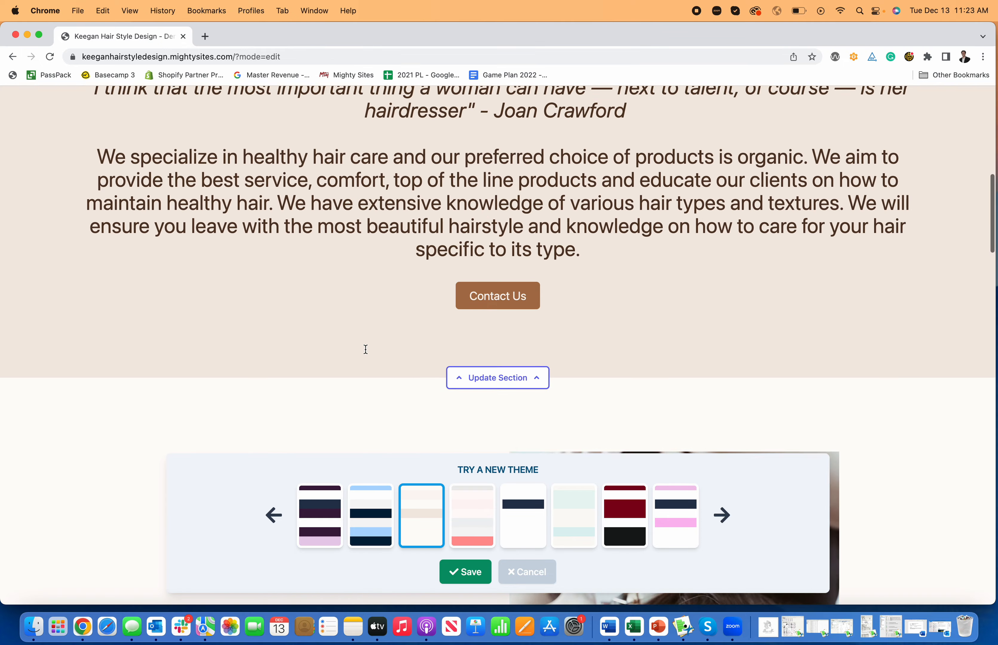
pyautogui.scroll(-20, 372, 362)
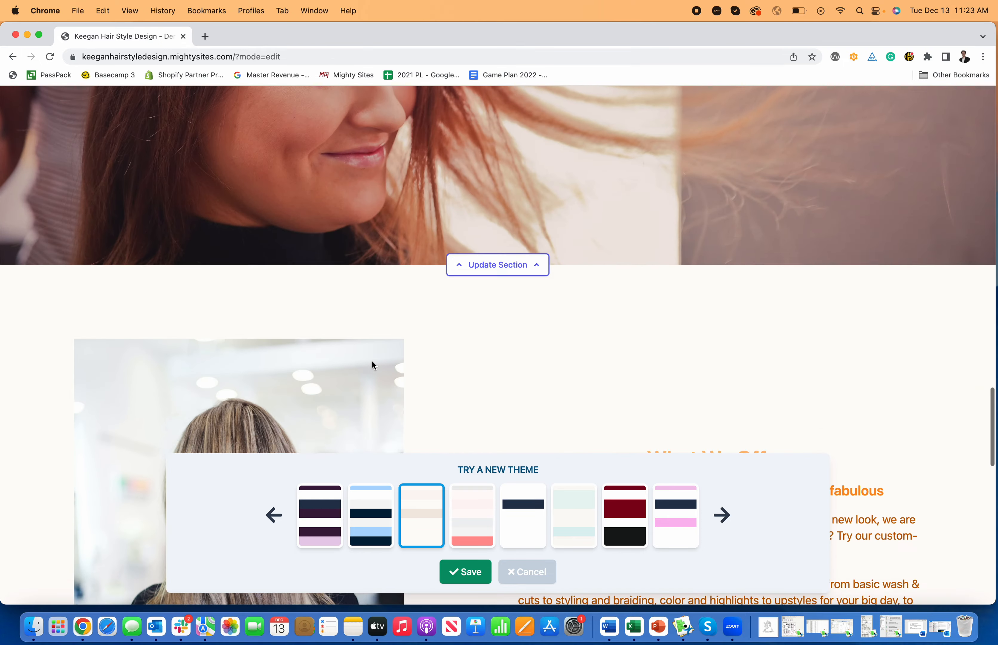
pyautogui.scroll(20, 371, 361)
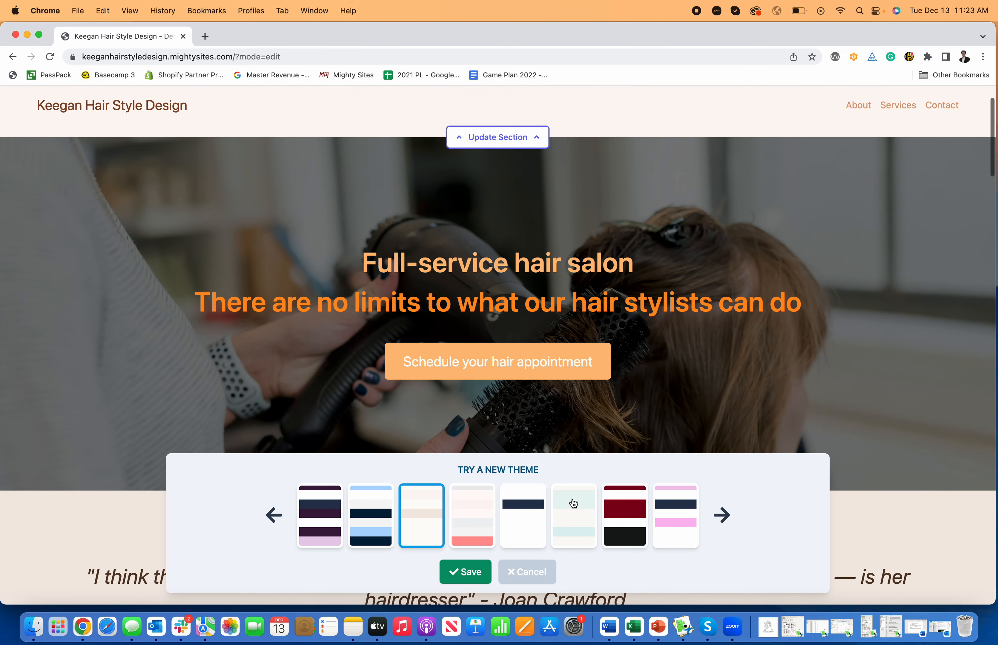
# Step: Preview the teal and pink colour themes across the site's sections
pyautogui.click(573, 503)
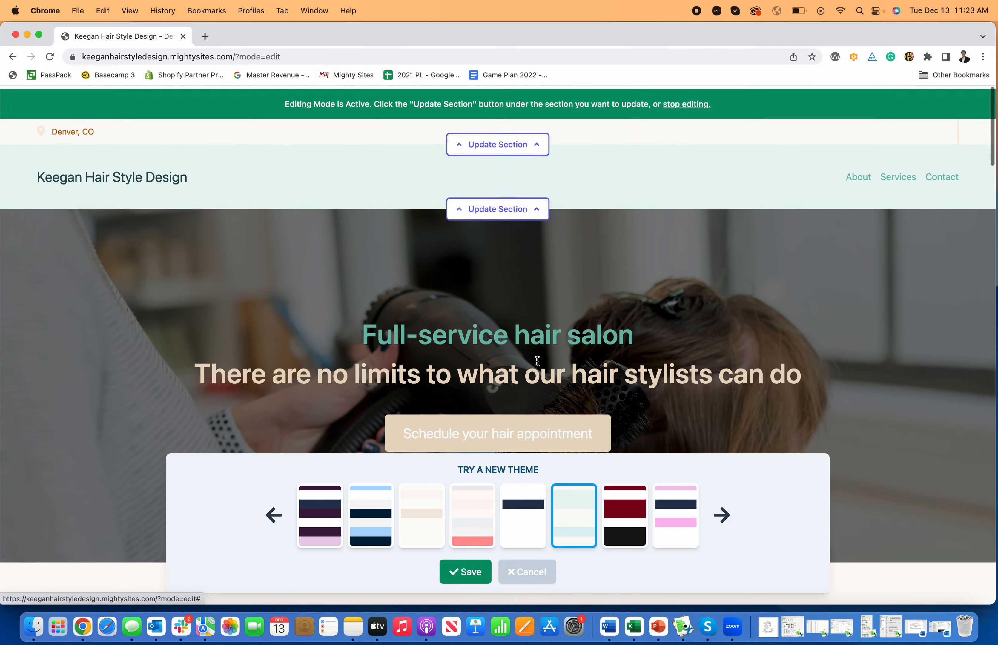
pyautogui.scroll(-5, 536, 361)
pyautogui.scroll(-10, 536, 360)
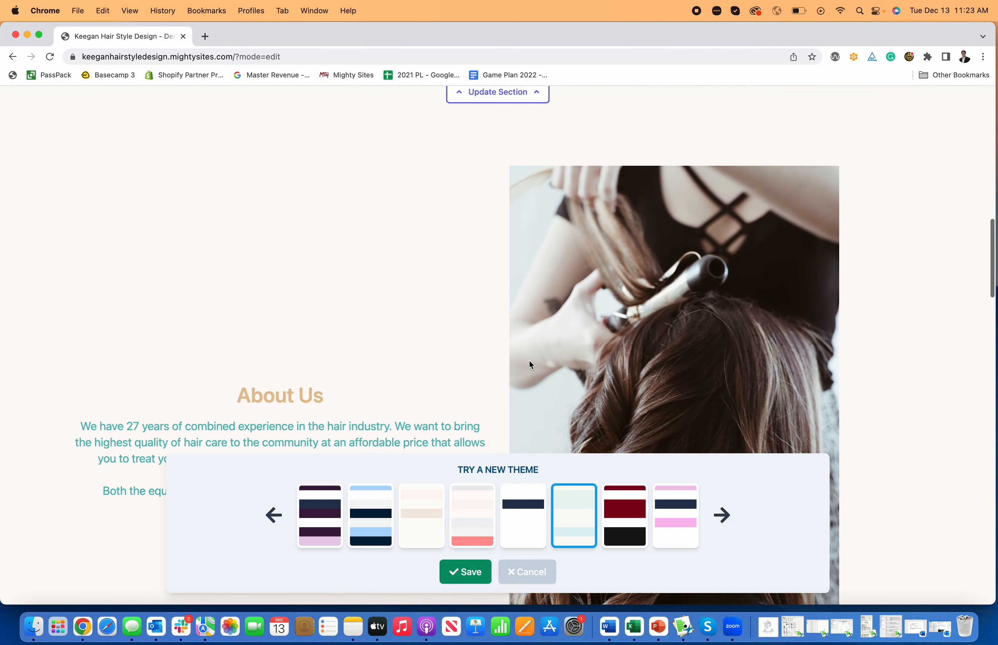
pyautogui.scroll(-6, 537, 363)
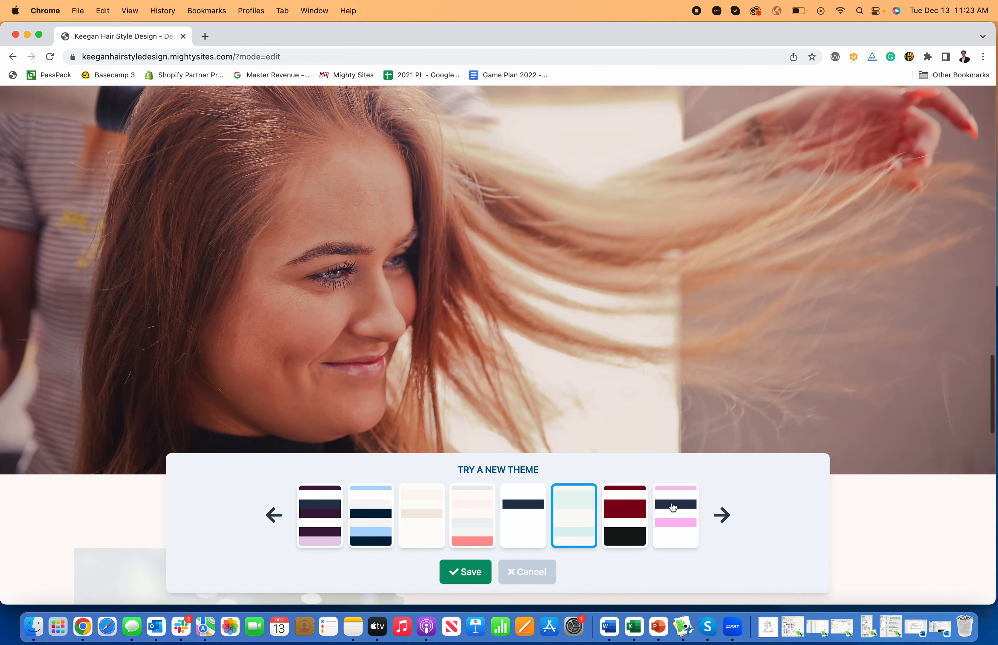
pyautogui.click(673, 509)
pyautogui.scroll(11, 587, 377)
pyautogui.scroll(12, 586, 378)
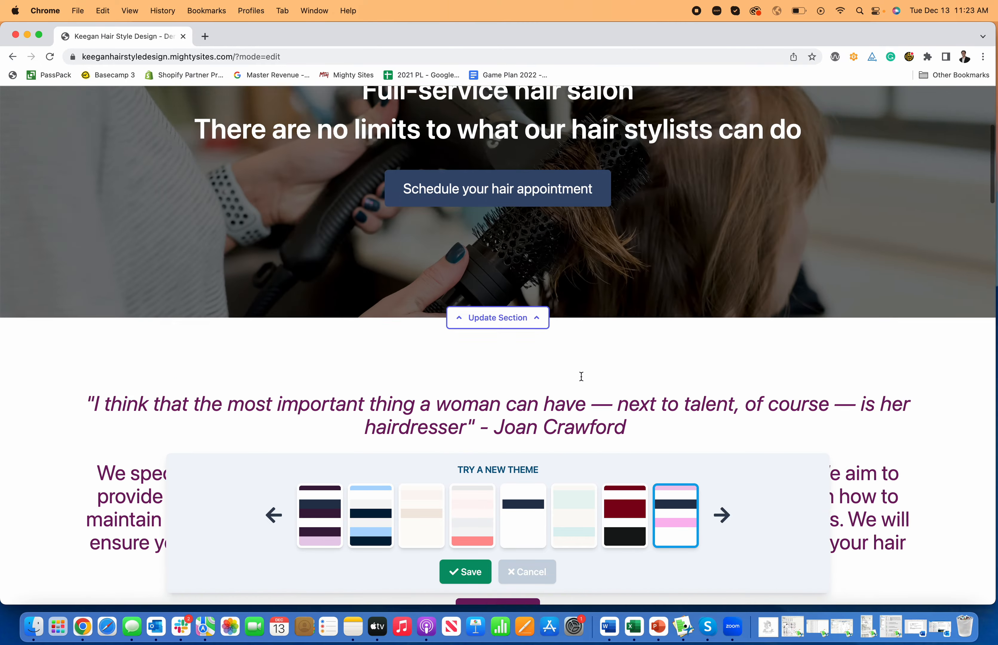
pyautogui.scroll(-4, 582, 377)
pyautogui.scroll(-15, 585, 379)
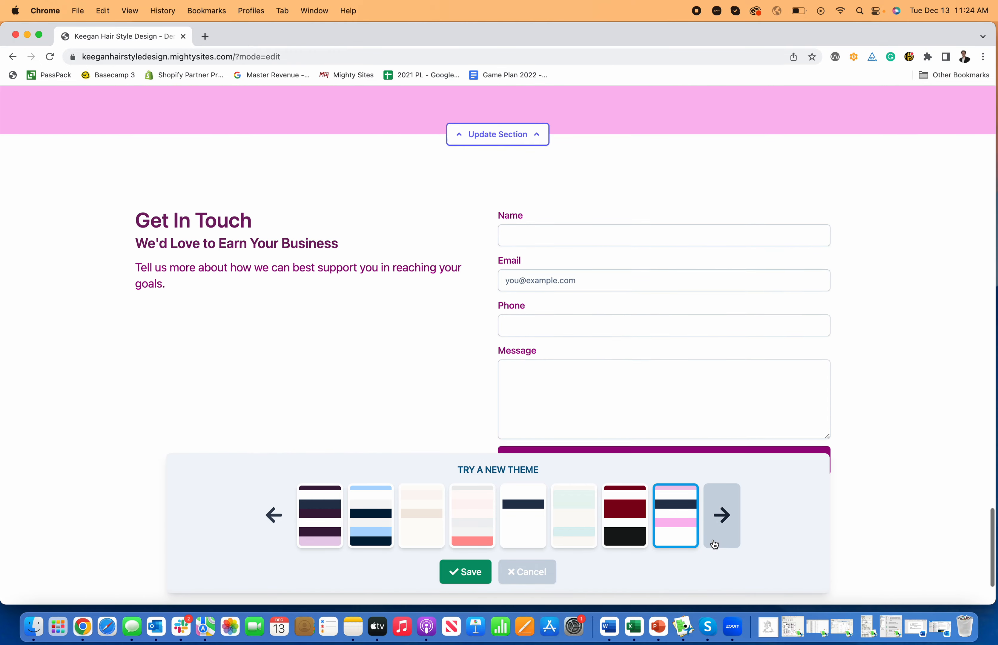
pyautogui.scroll(-2, 715, 545)
# Step: Preview the light pink-red, muted green and purple themes, settling on the teal theme
pyautogui.click(715, 545)
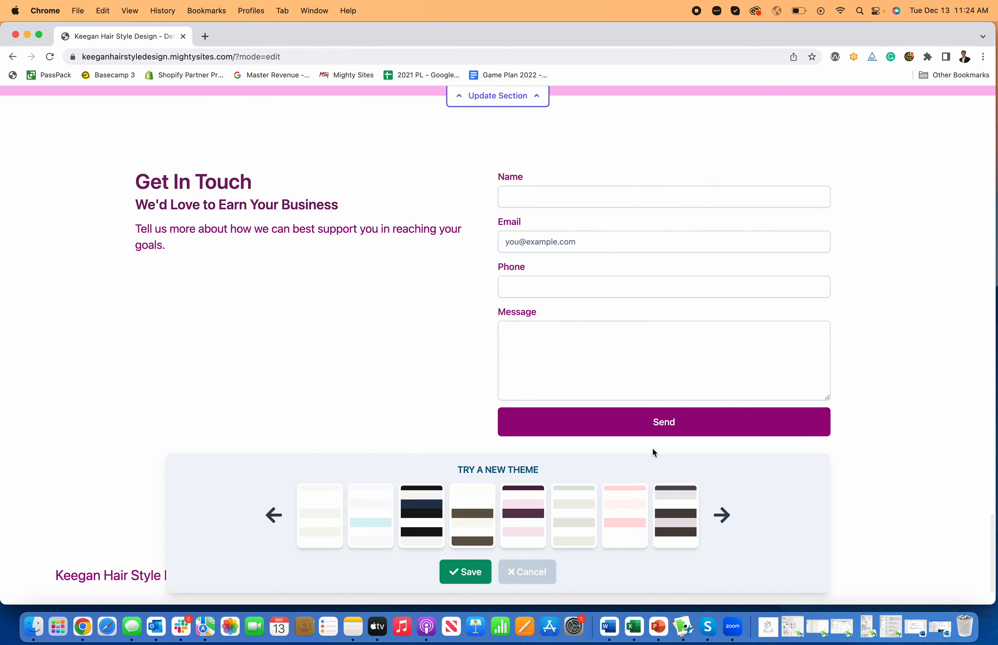
pyautogui.click(626, 511)
pyautogui.scroll(15, 509, 339)
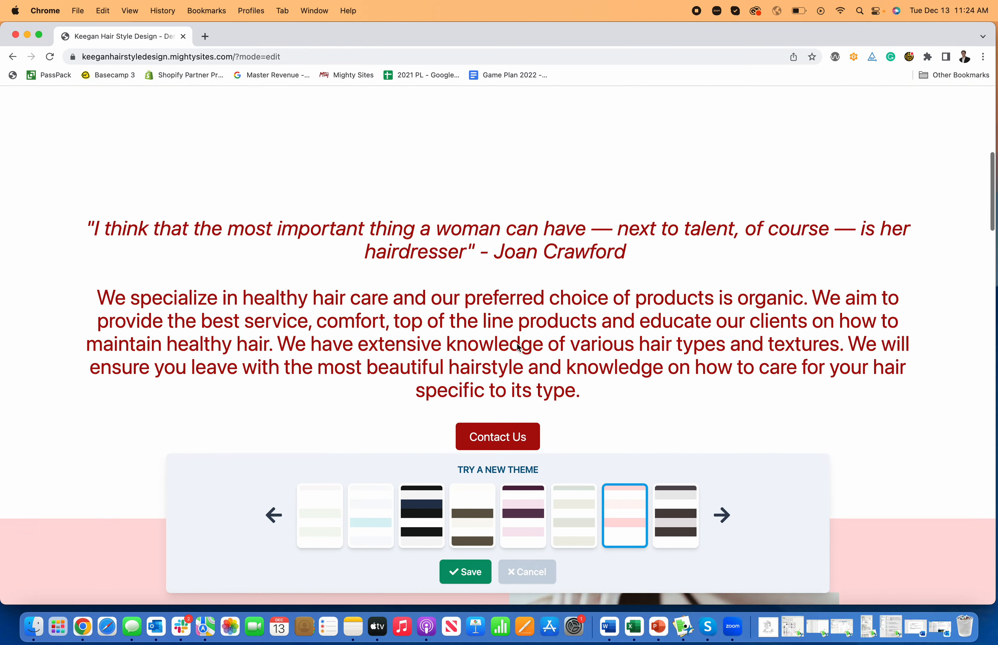
pyautogui.scroll(-2, 517, 341)
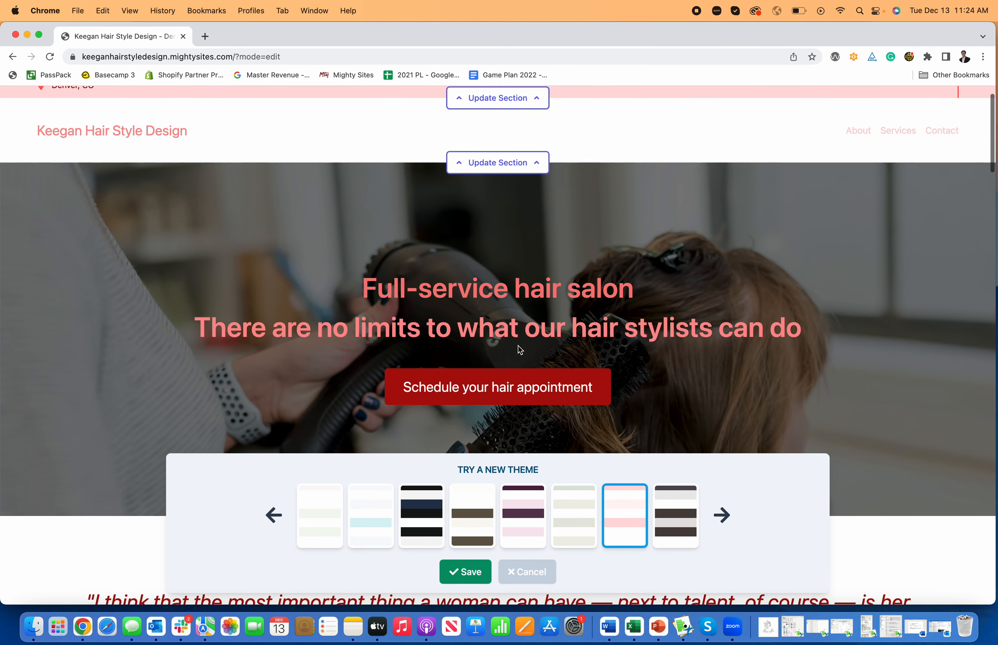
pyautogui.scroll(-2, 519, 347)
pyautogui.click(582, 529)
pyautogui.scroll(-5, 510, 419)
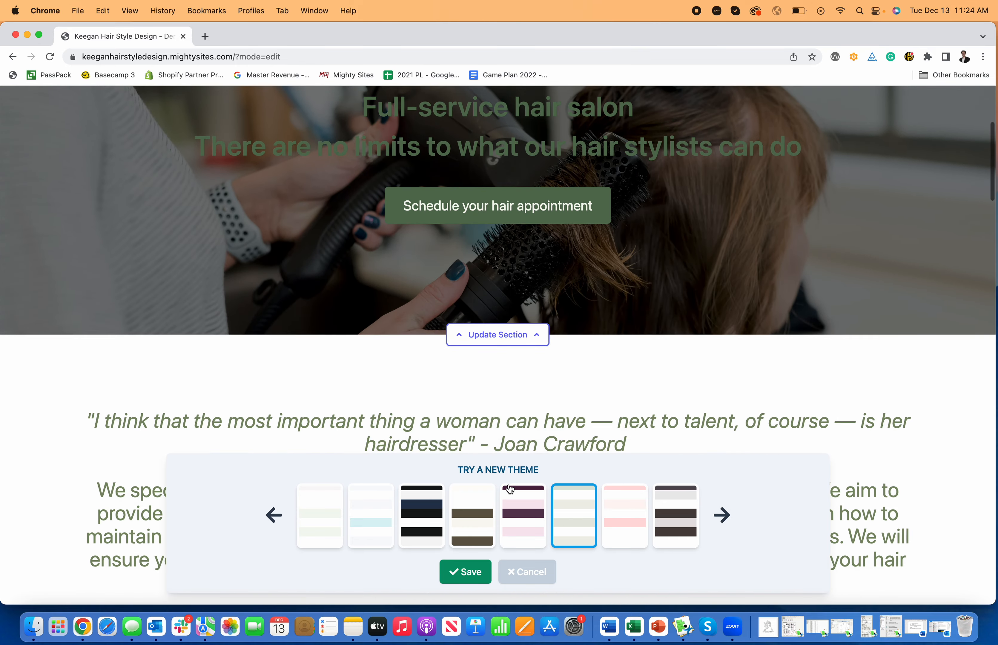
pyautogui.click(520, 500)
pyautogui.scroll(-5, 518, 419)
pyautogui.scroll(-10, 516, 425)
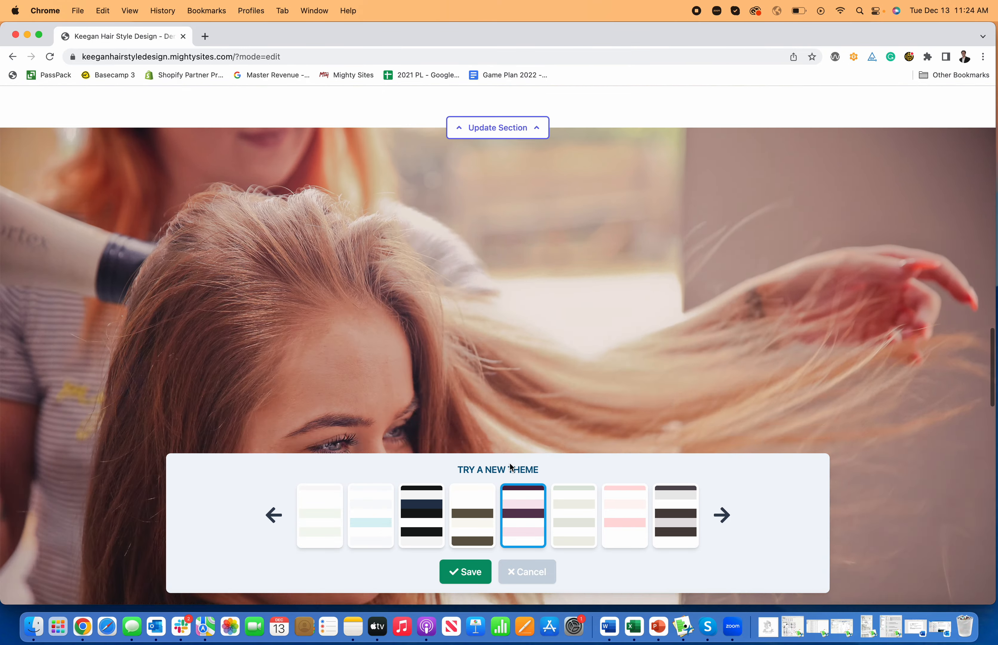
pyautogui.scroll(10, 510, 463)
pyautogui.click(372, 524)
pyautogui.scroll(10, 405, 403)
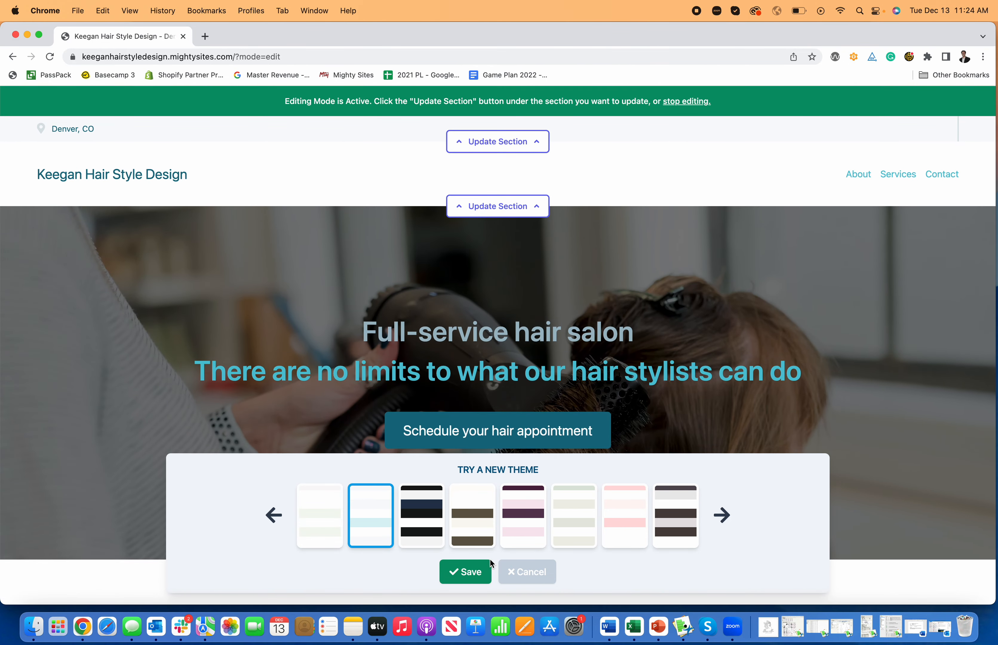
# Step: Page through the colour theme picker and preview the cream and orange theme
pyautogui.scroll(-10, 545, 521)
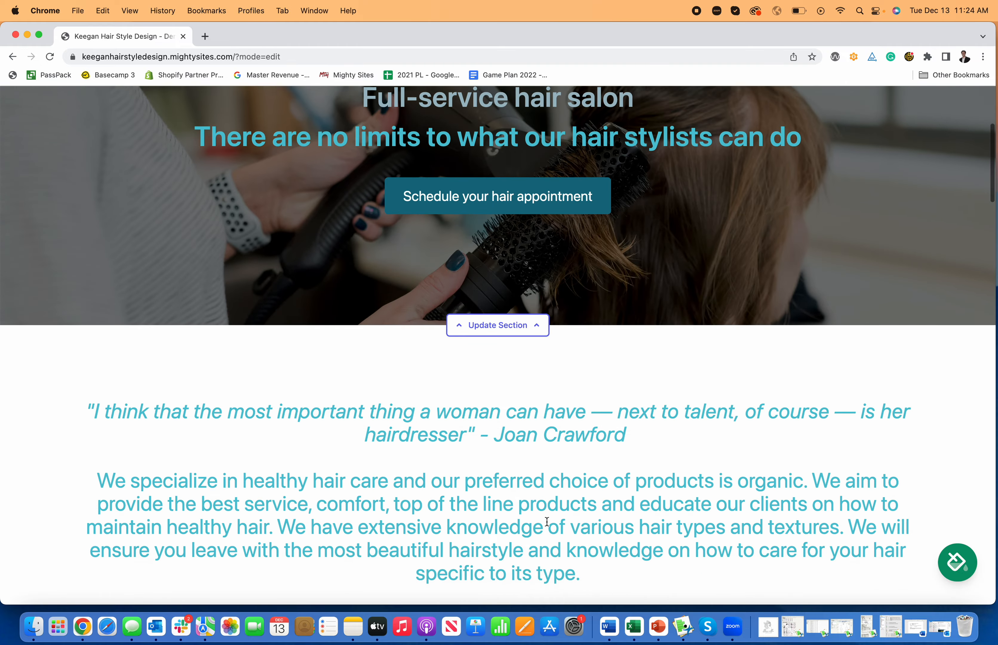
pyautogui.scroll(-15, 547, 520)
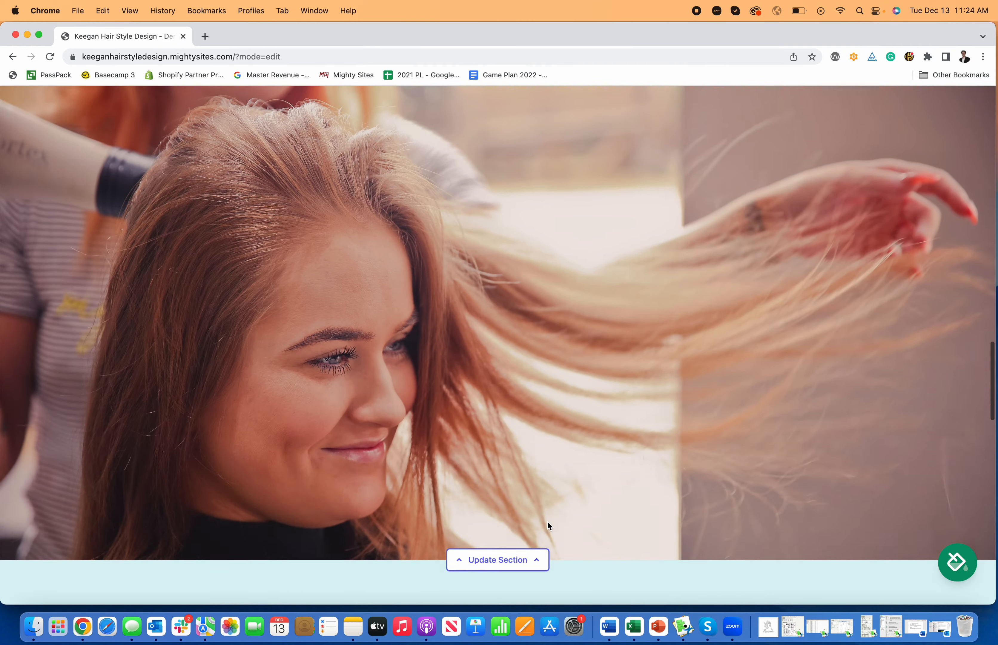
pyautogui.scroll(-10, 545, 524)
pyautogui.scroll(15, 557, 525)
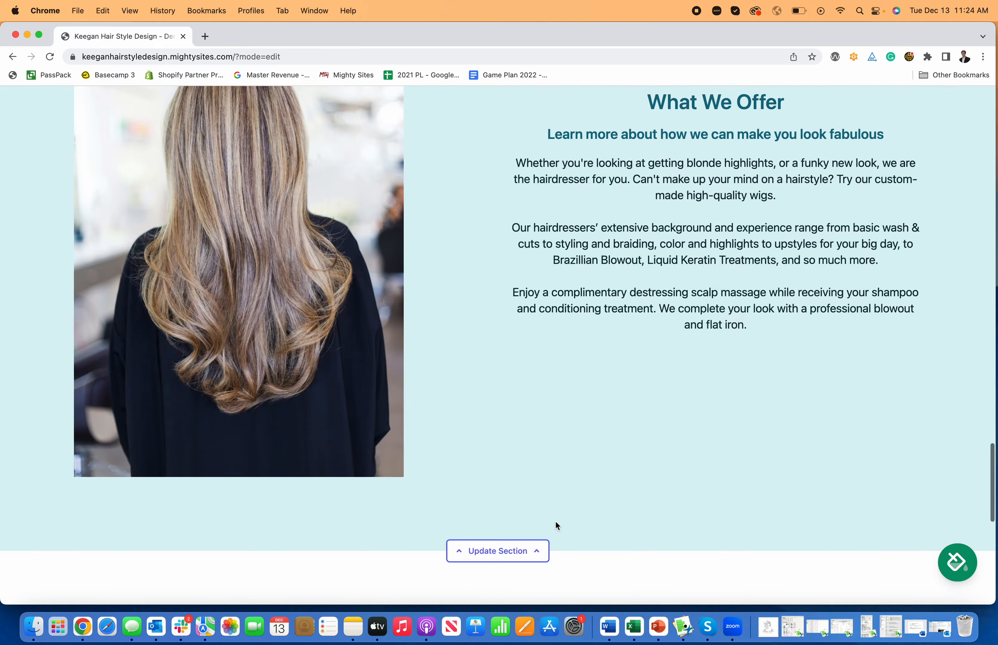
pyautogui.click(958, 562)
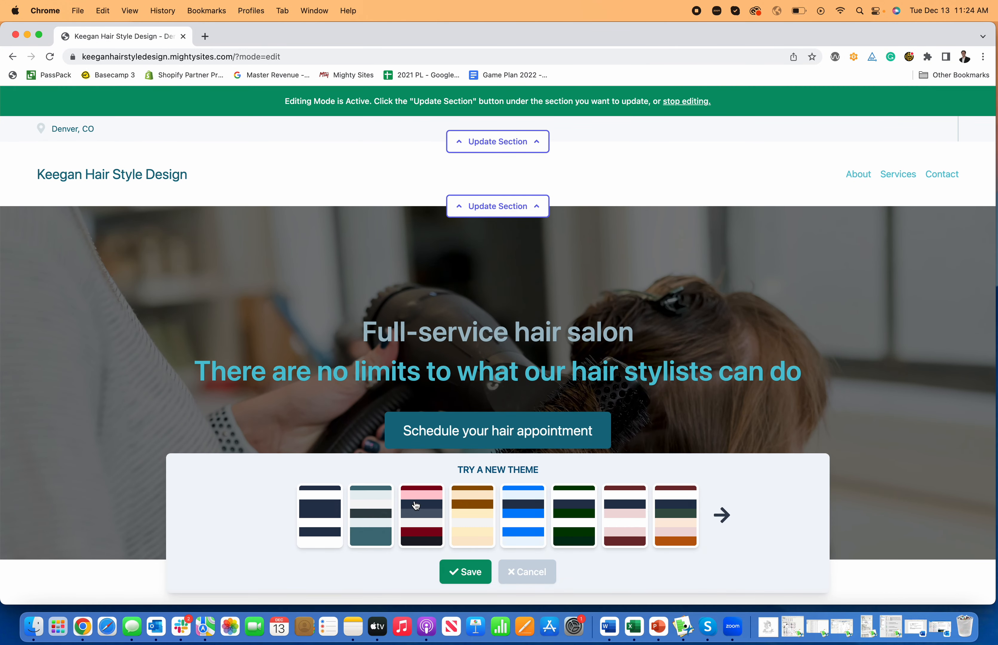
pyautogui.click(722, 515)
pyautogui.click(722, 515)
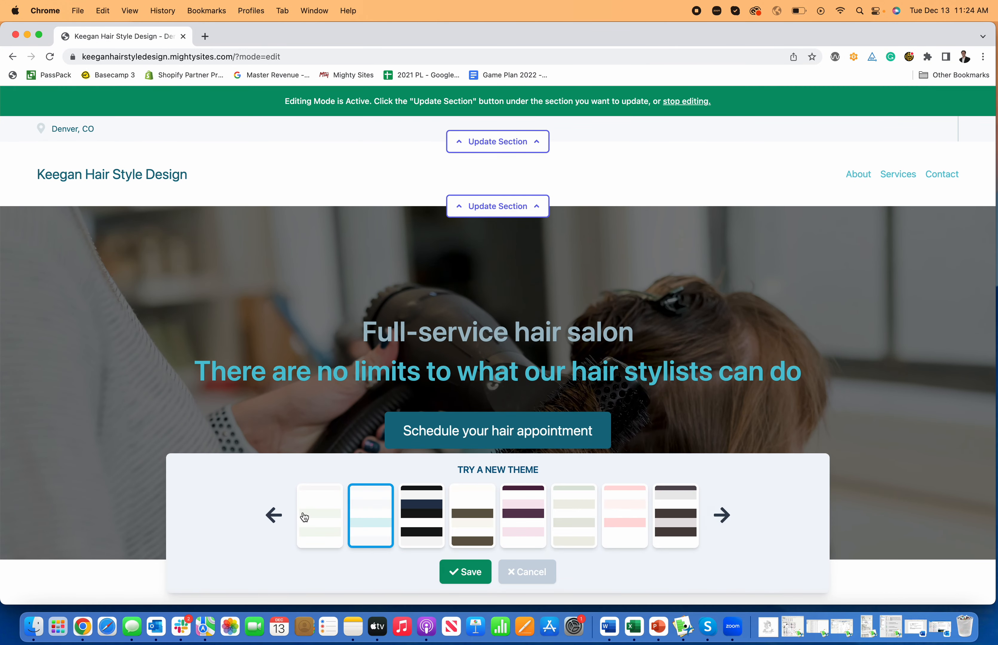
pyautogui.click(274, 516)
pyautogui.click(437, 516)
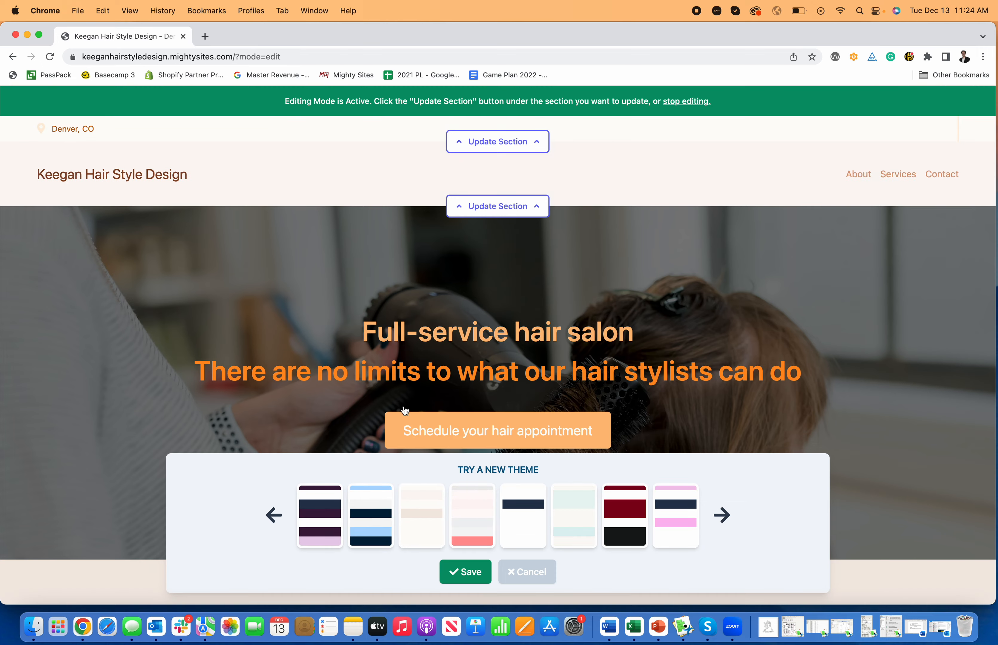
pyautogui.scroll(-10, 406, 421)
pyautogui.scroll(10, 505, 533)
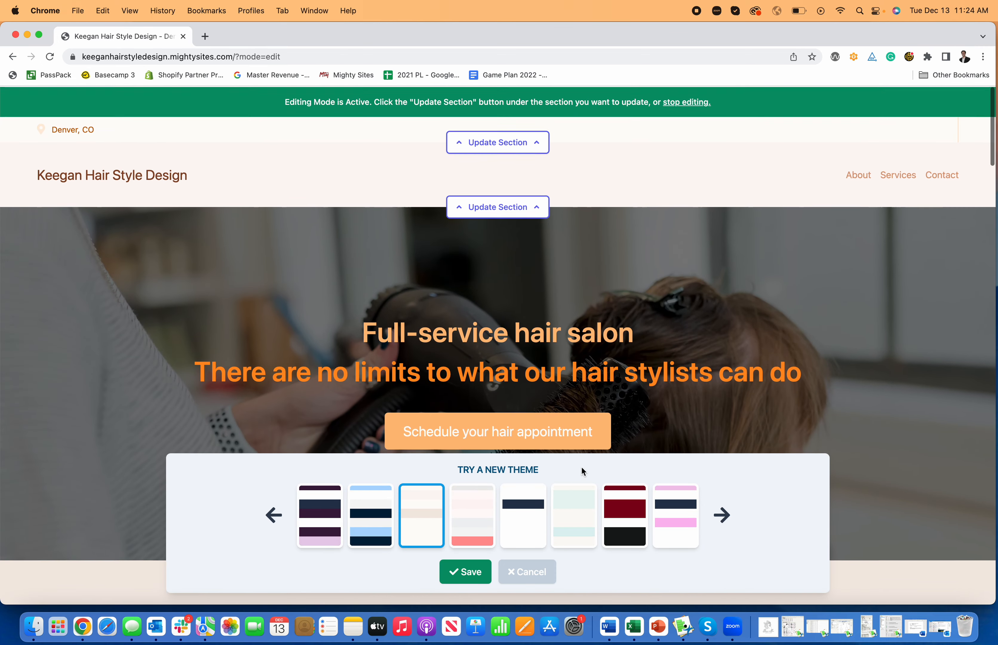
# Step: Preview the green and brown-text themes, then save the dark brown theme
pyautogui.click(722, 509)
pyautogui.click(563, 513)
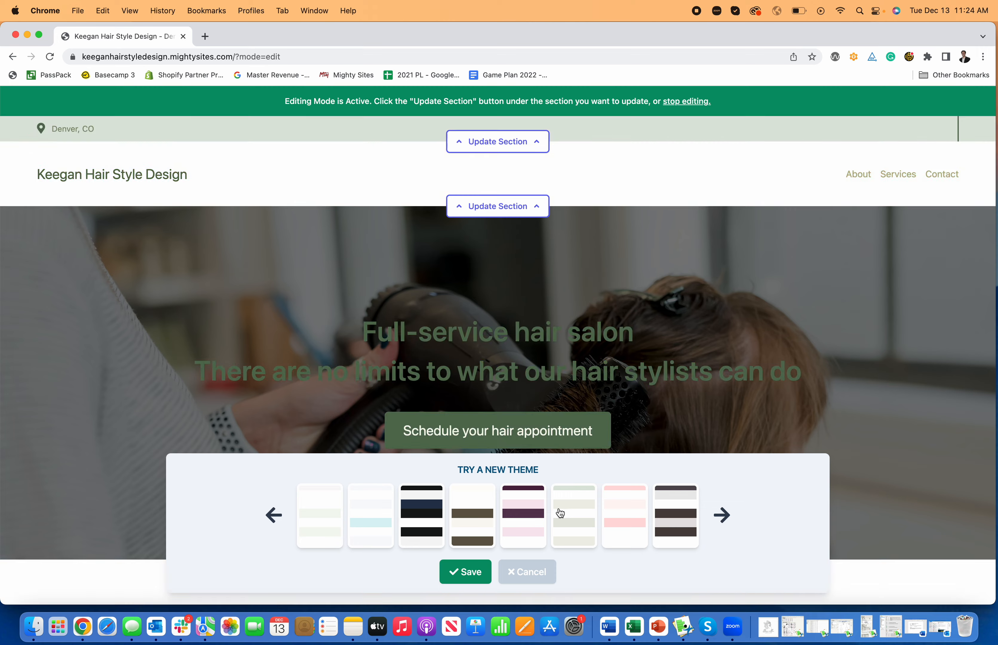
pyautogui.scroll(-5, 476, 363)
pyautogui.click(324, 515)
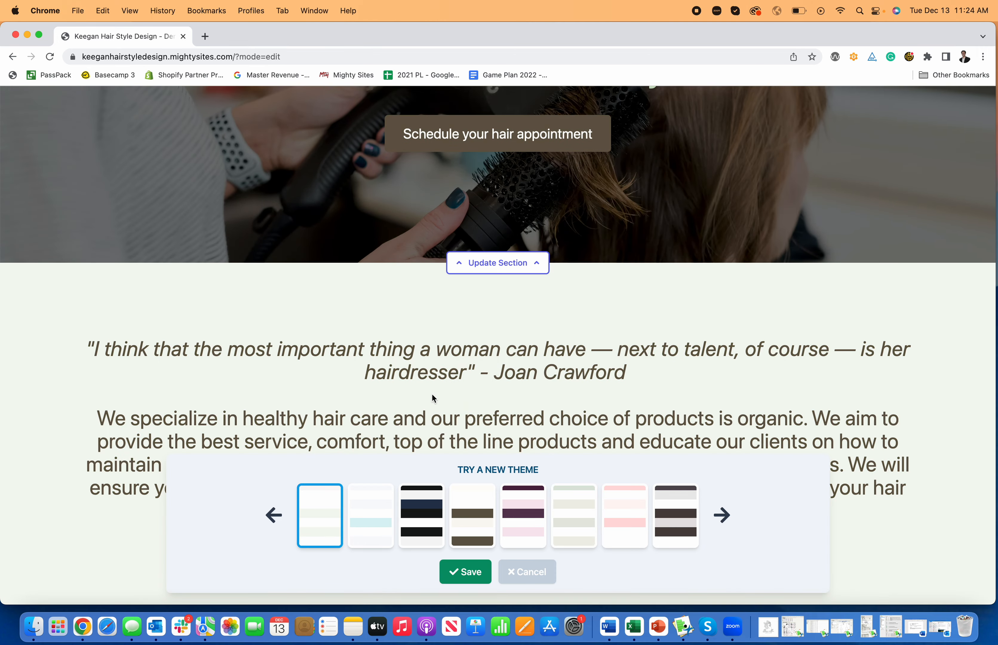
pyautogui.scroll(-1, 495, 395)
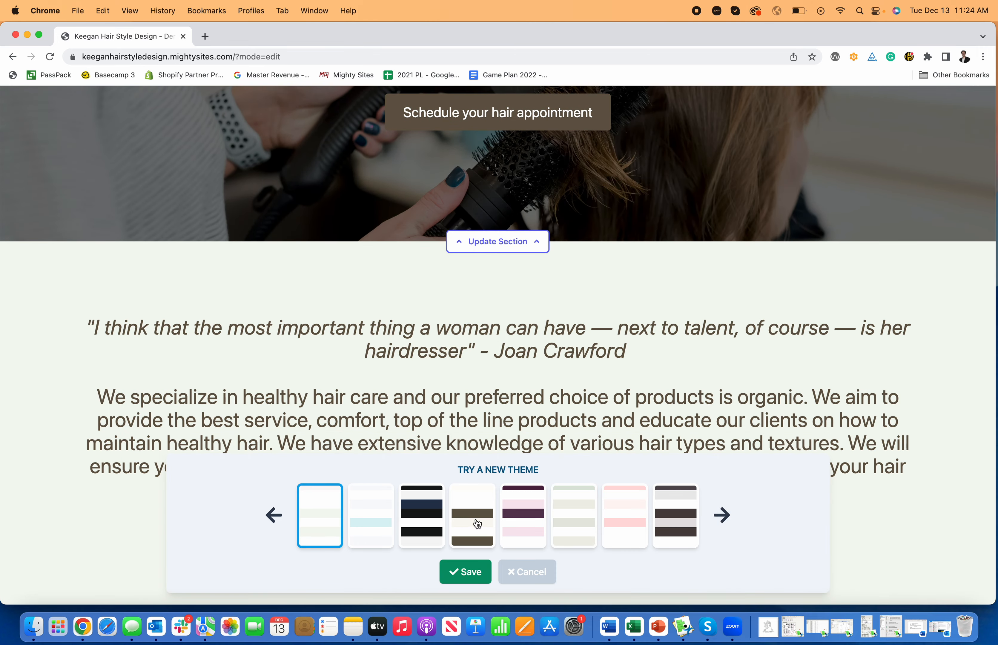
pyautogui.click(477, 523)
pyautogui.scroll(10, 517, 368)
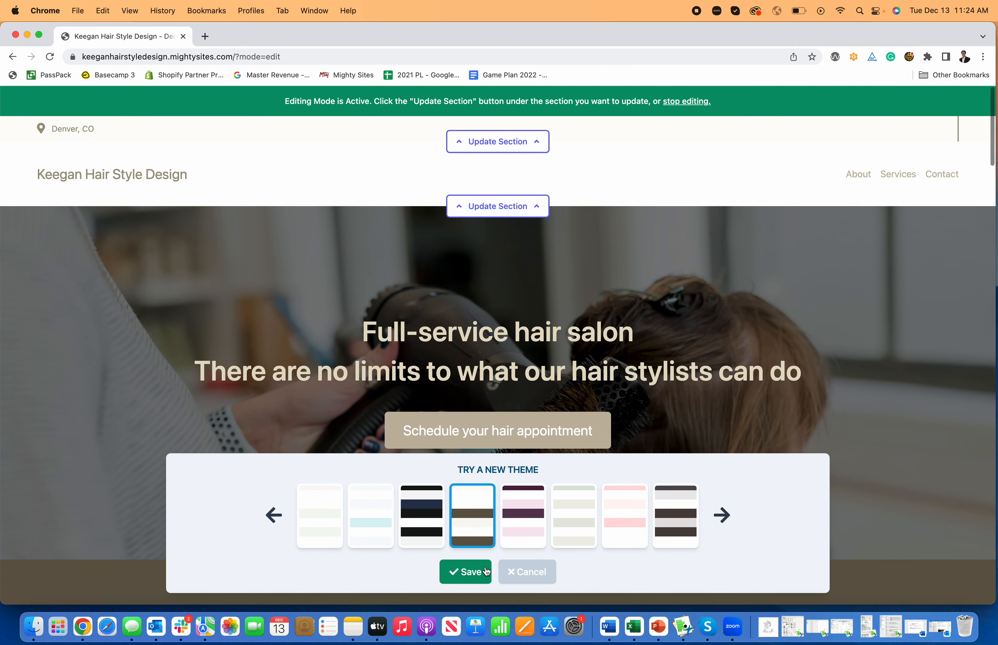
pyautogui.click(466, 572)
# Step: Review the site, then preview the dark grey-brown, pink and green themes
pyautogui.scroll(-10, 615, 498)
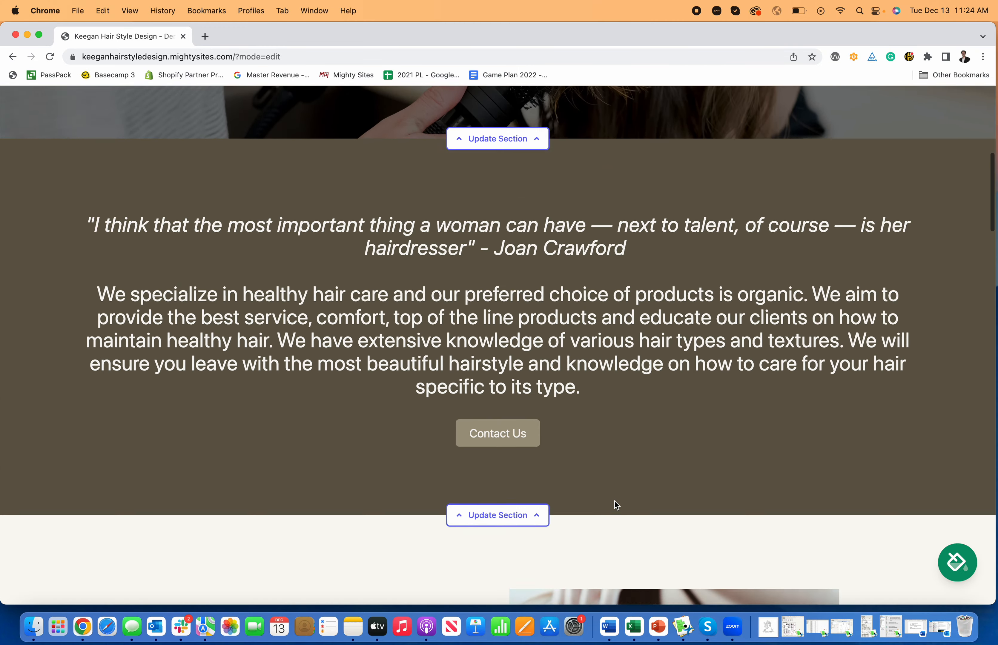
pyautogui.scroll(-20, 614, 501)
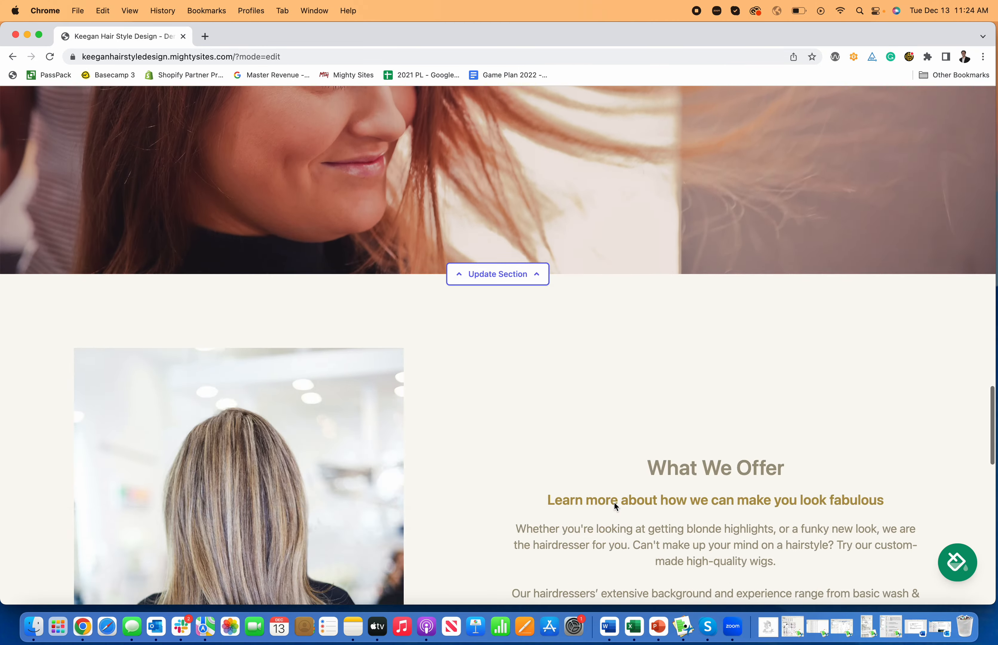
pyautogui.scroll(-20, 613, 502)
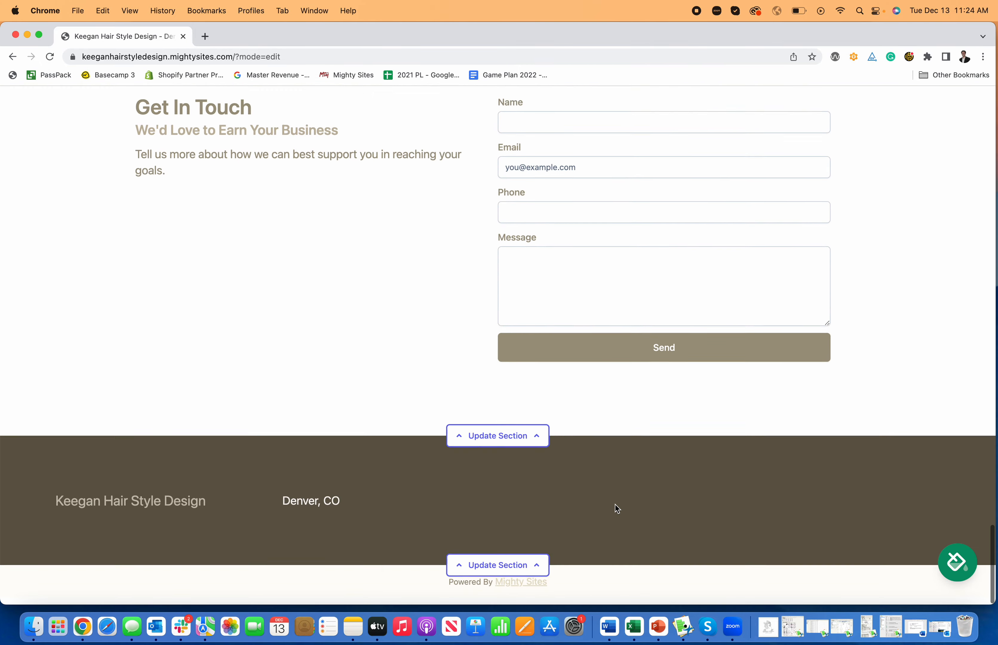
pyautogui.scroll(20, 615, 505)
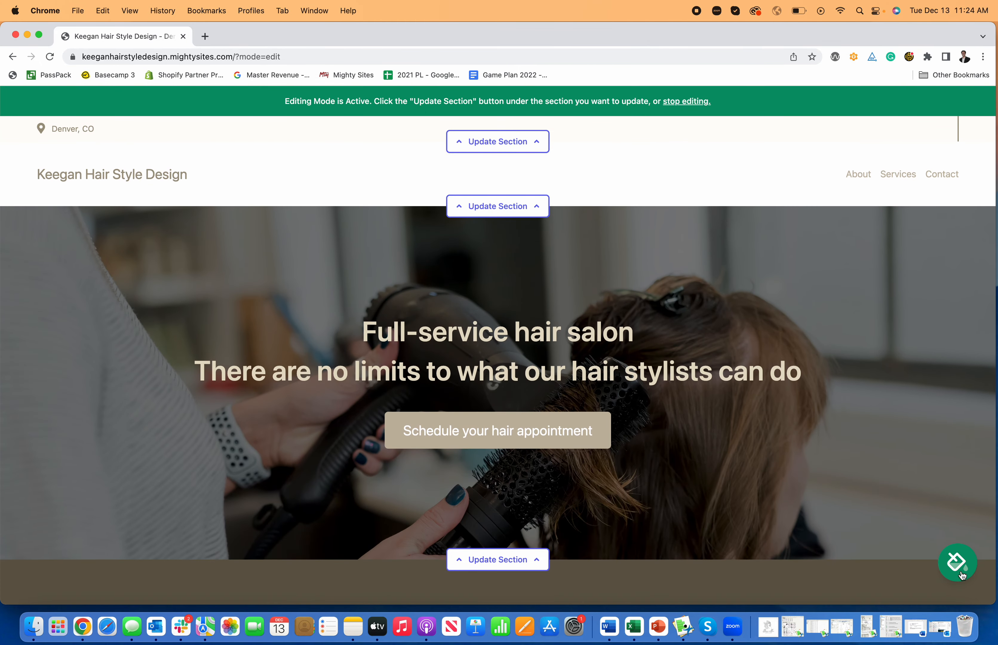
pyautogui.click(961, 572)
pyautogui.click(723, 516)
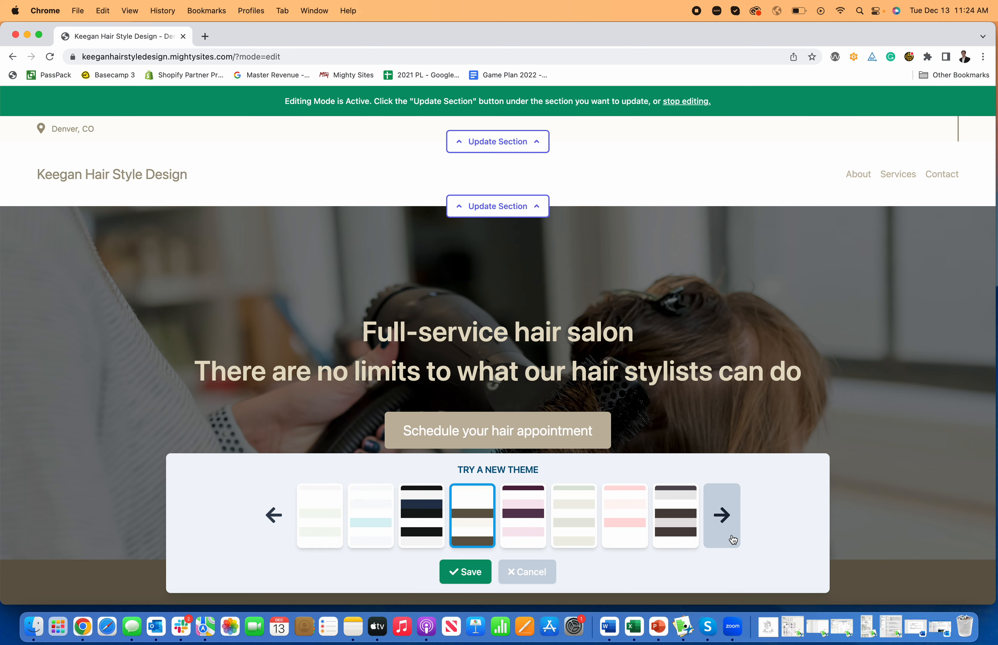
pyautogui.click(675, 516)
pyautogui.scroll(-3, 611, 502)
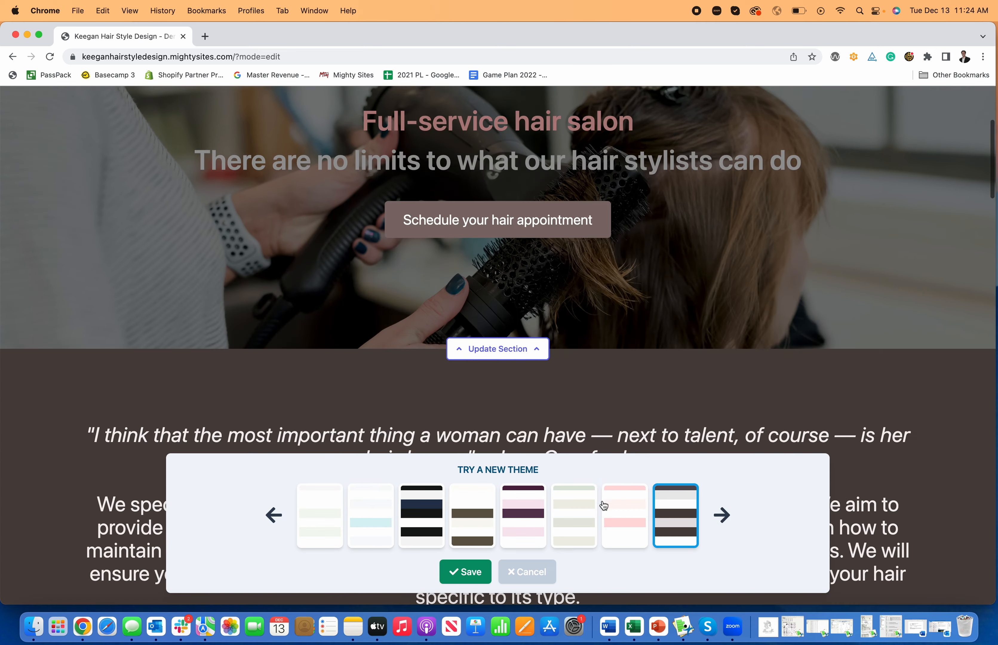
pyautogui.click(611, 502)
pyautogui.click(573, 516)
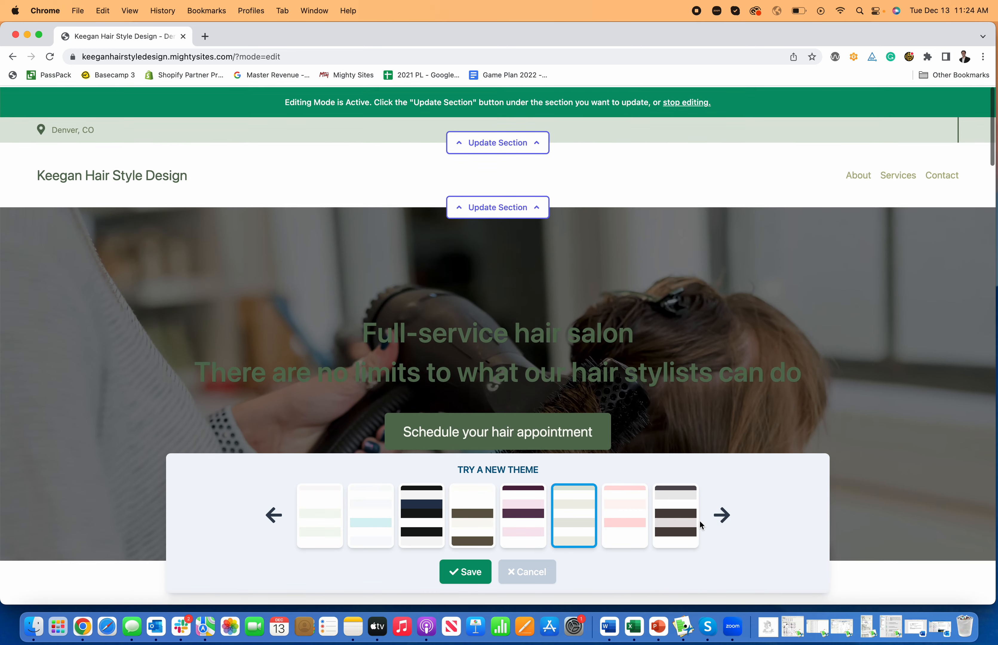
# Step: Preview the cyan theme and save the pale green and brown theme for the site
pyautogui.click(721, 516)
pyautogui.click(289, 511)
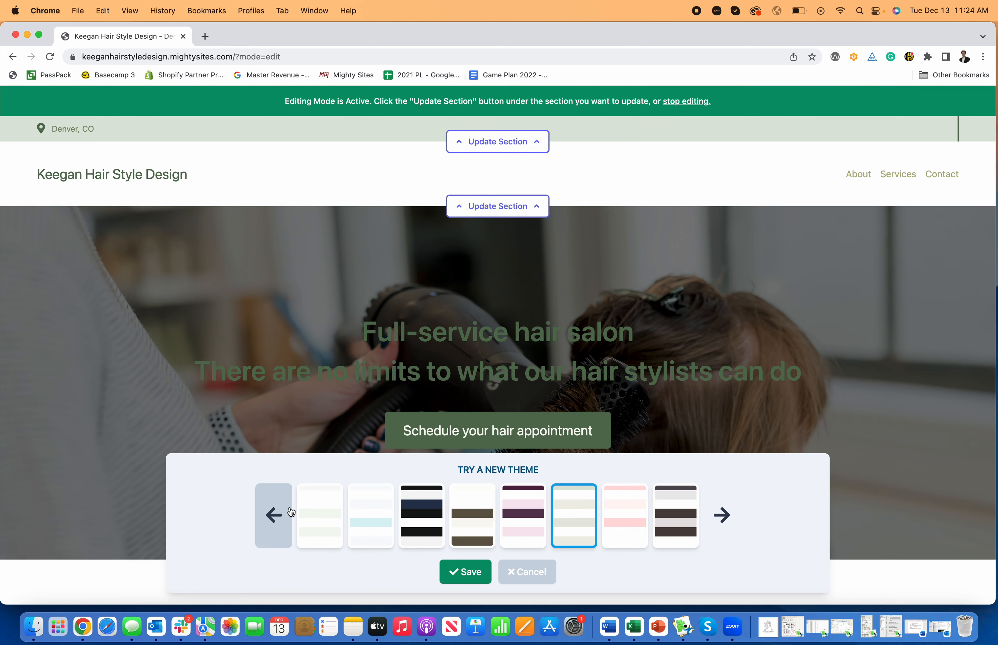
pyautogui.click(363, 515)
pyautogui.click(330, 516)
pyautogui.click(277, 511)
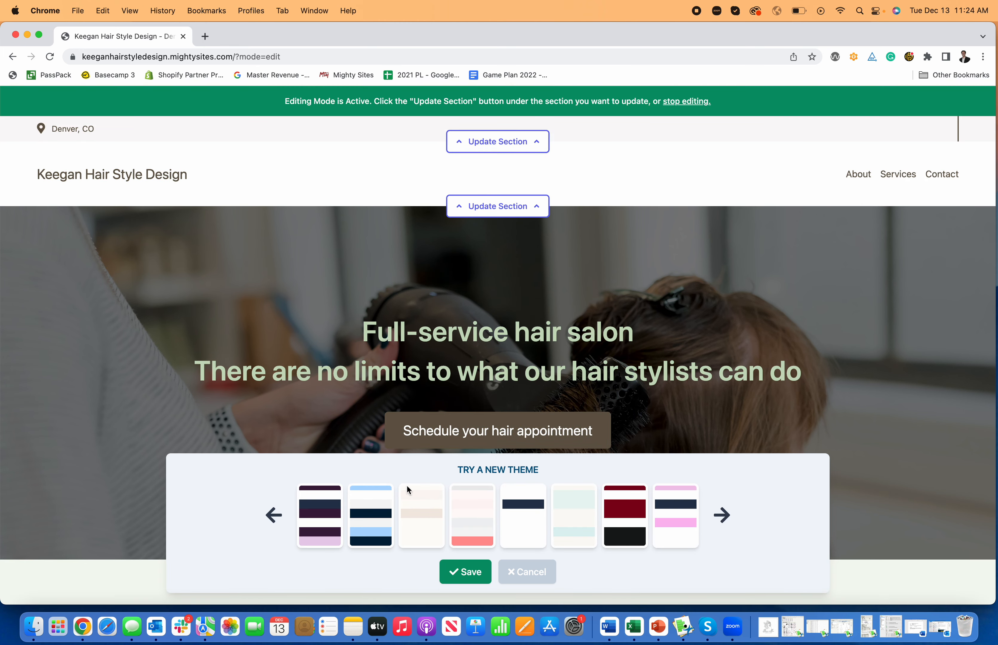
pyautogui.click(722, 515)
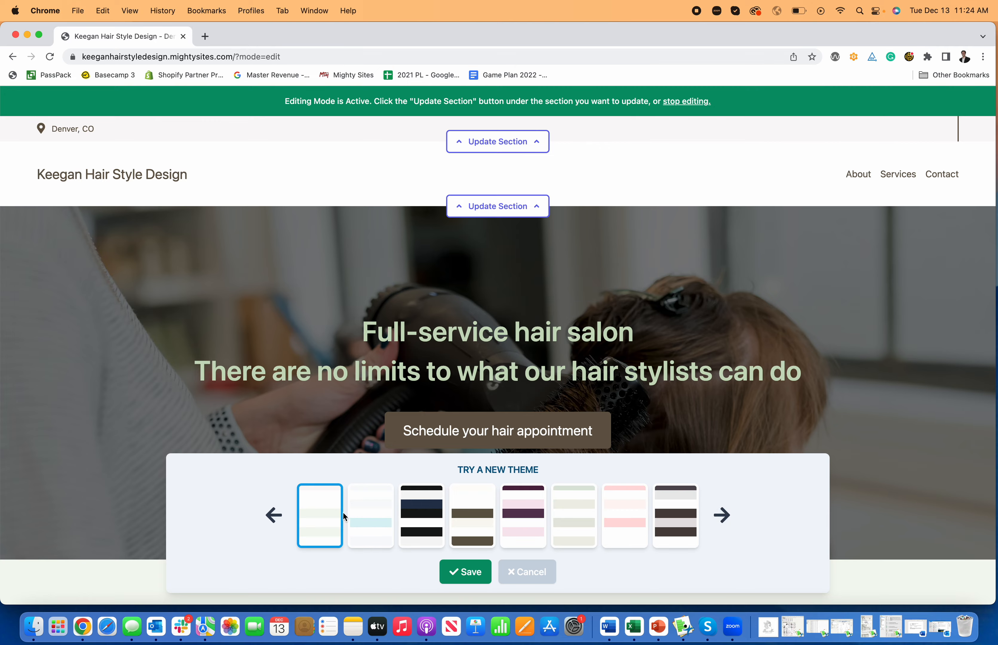
pyautogui.click(474, 575)
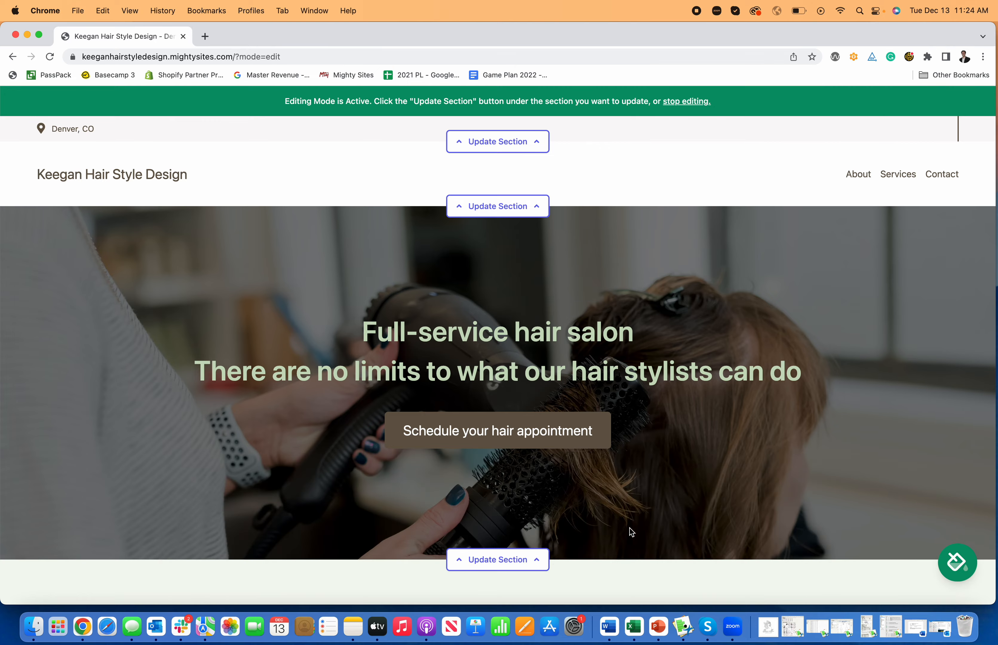
pyautogui.scroll(-8, 610, 476)
pyautogui.scroll(8, 615, 524)
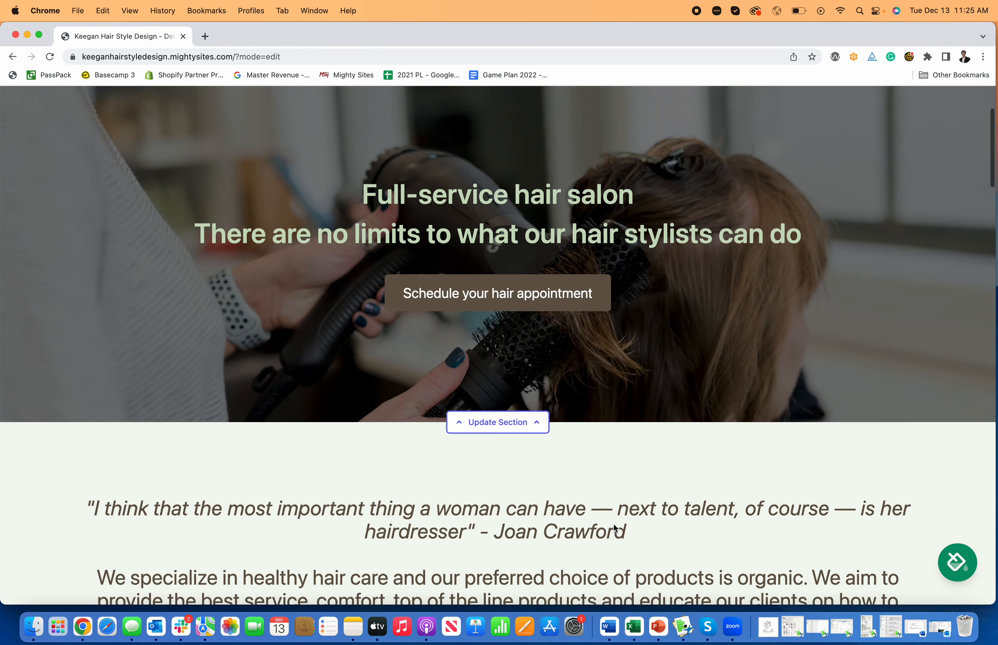
pyautogui.scroll(-12, 605, 526)
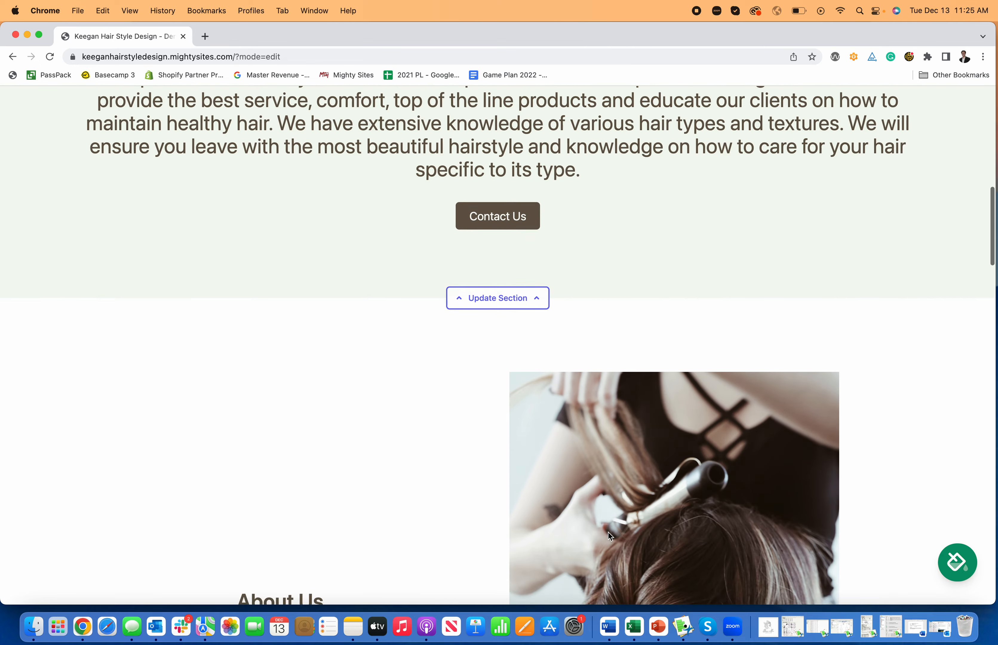
pyautogui.scroll(14, 611, 534)
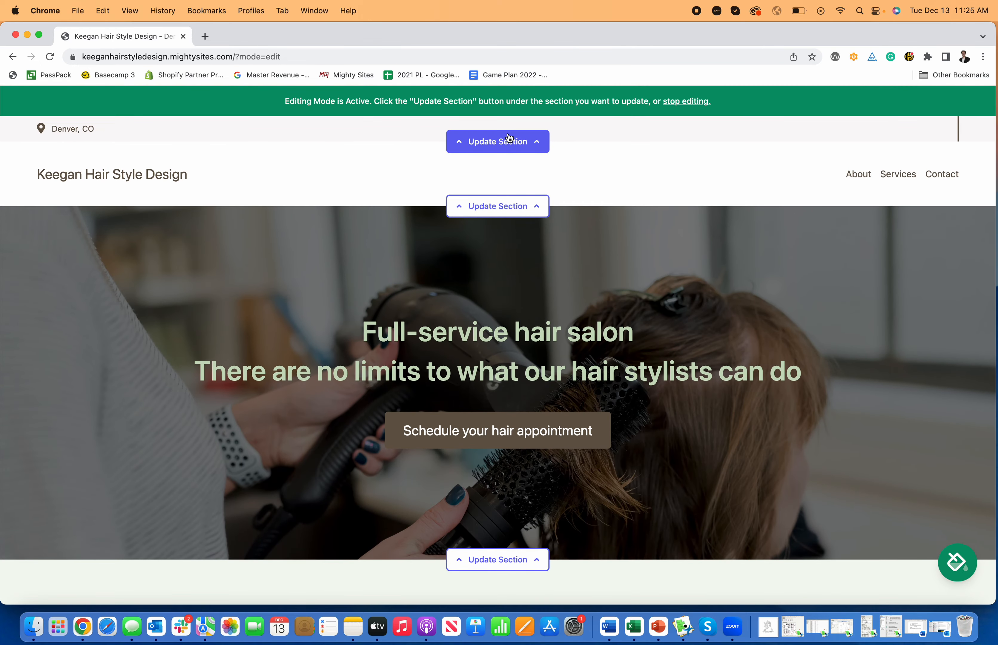
# Step: Fill in the organization email in location details and turn on Show email on site
pyautogui.click(508, 141)
pyautogui.click(485, 233)
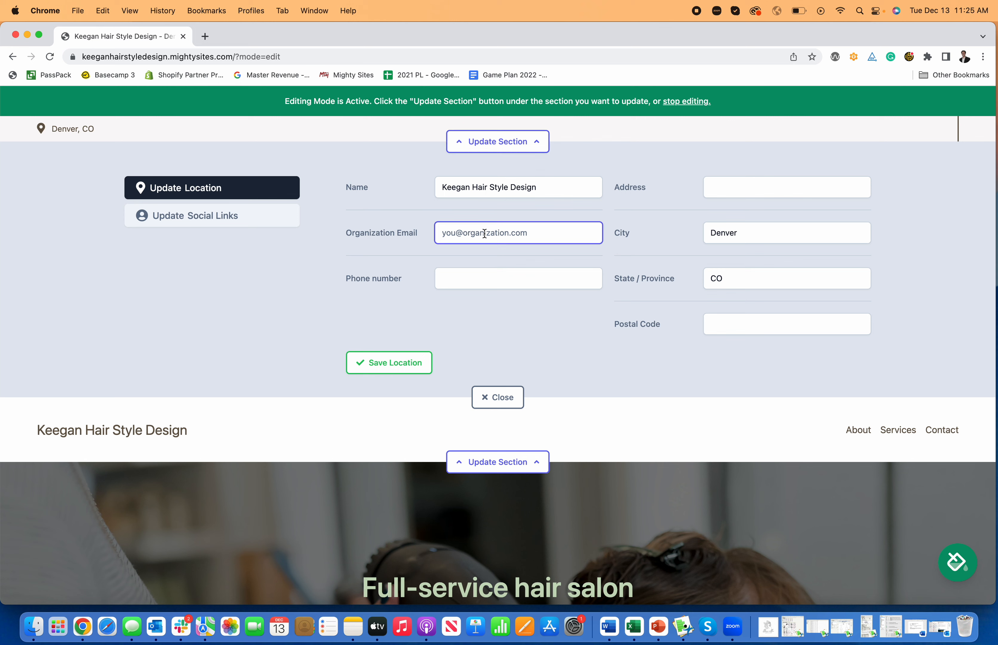
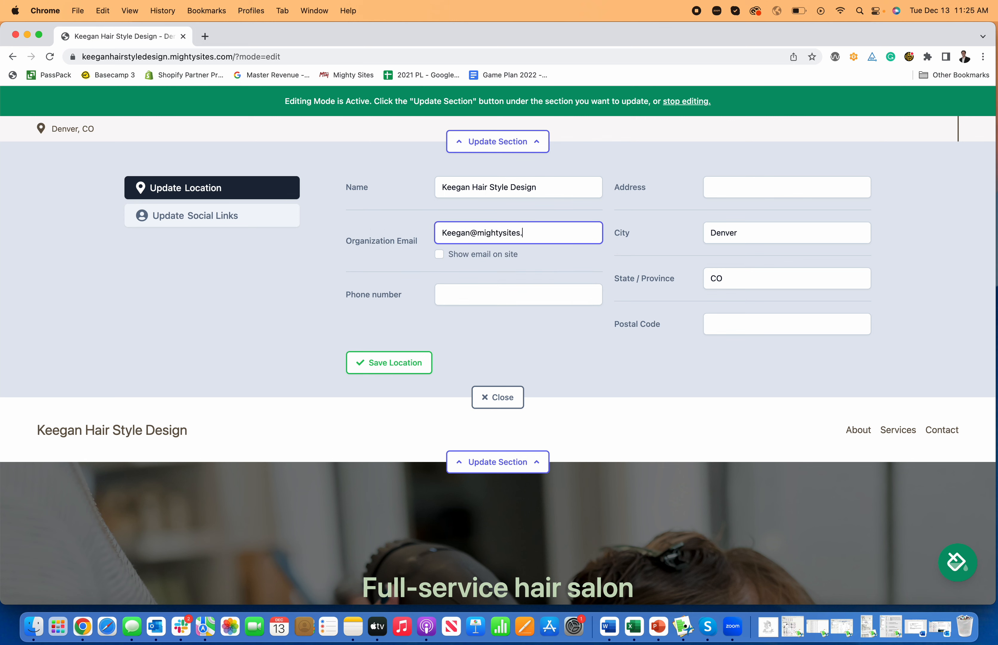
pyautogui.click(445, 269)
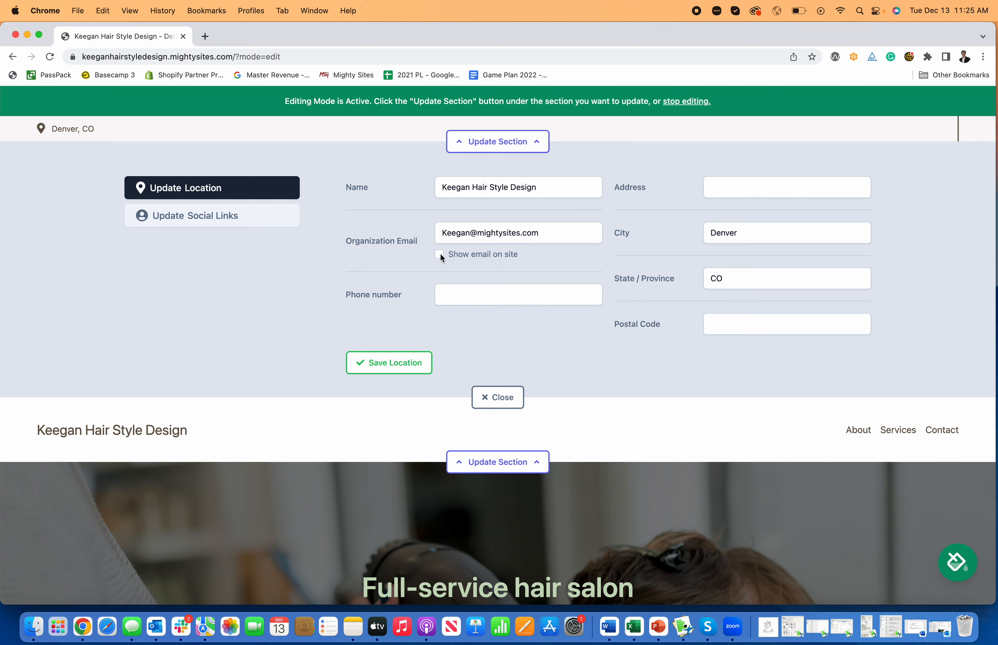
pyautogui.click(439, 255)
# Step: Add the salon's phone number, save the location details, and reload the page
pyautogui.click(466, 296)
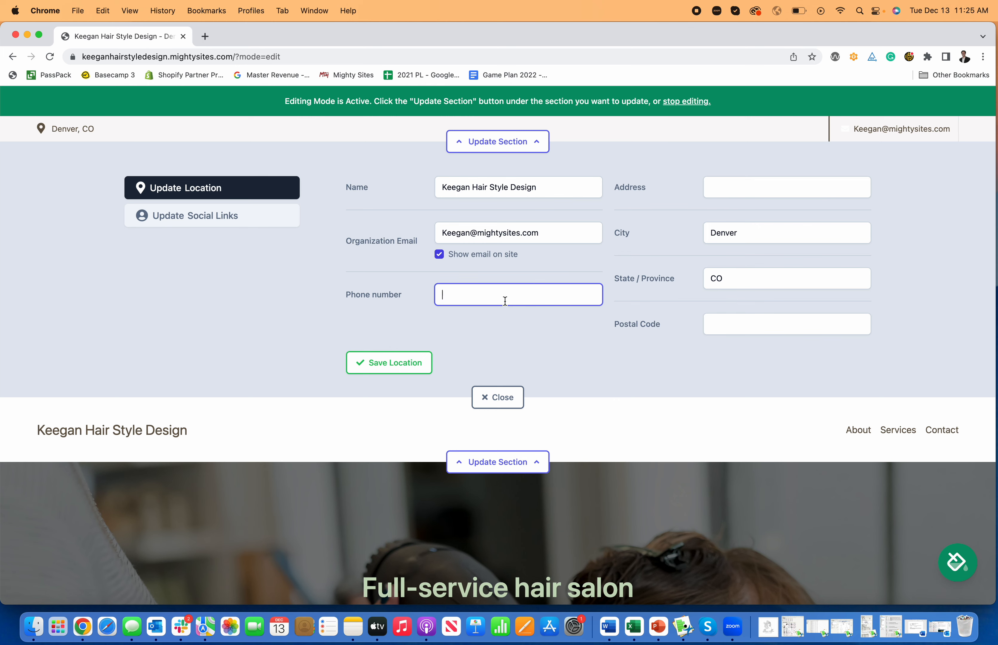
pyautogui.write('777-777-77')
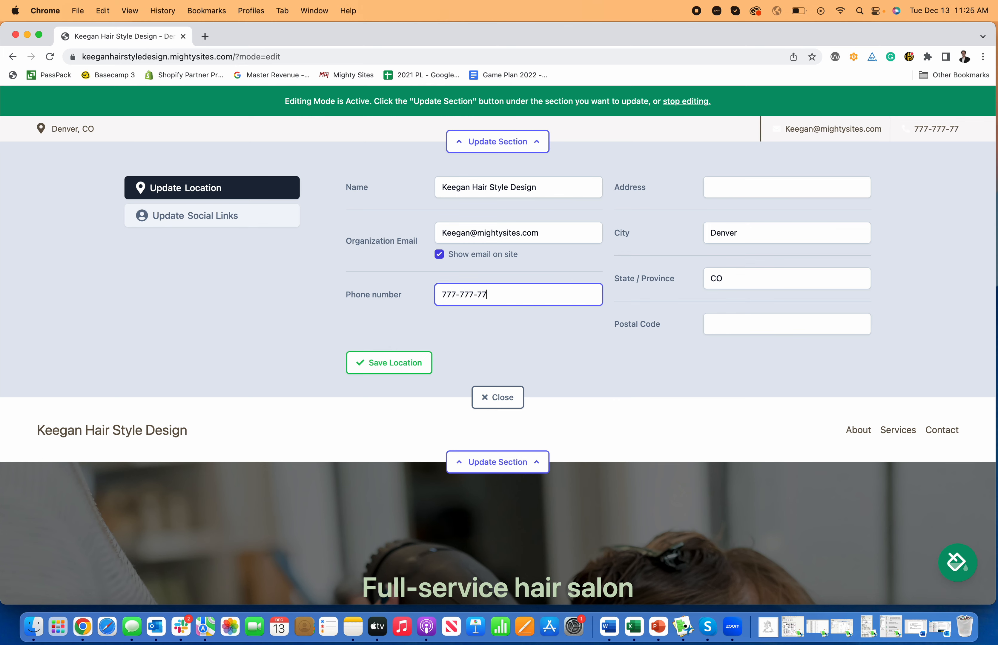
pyautogui.write('77')
pyautogui.scroll(-3, 463, 331)
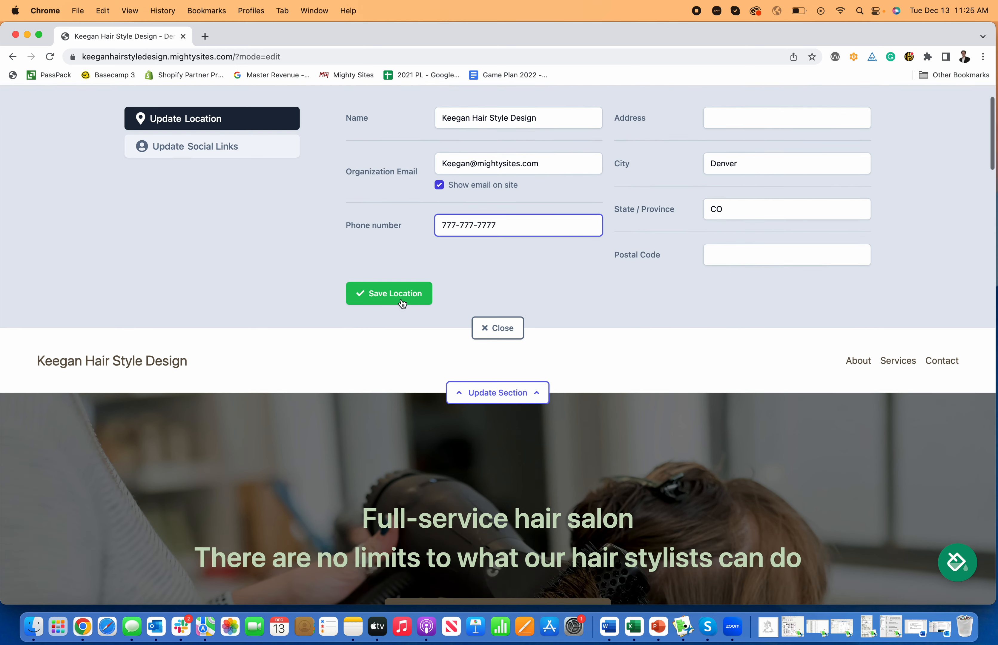
pyautogui.click(396, 296)
pyautogui.scroll(3, 550, 342)
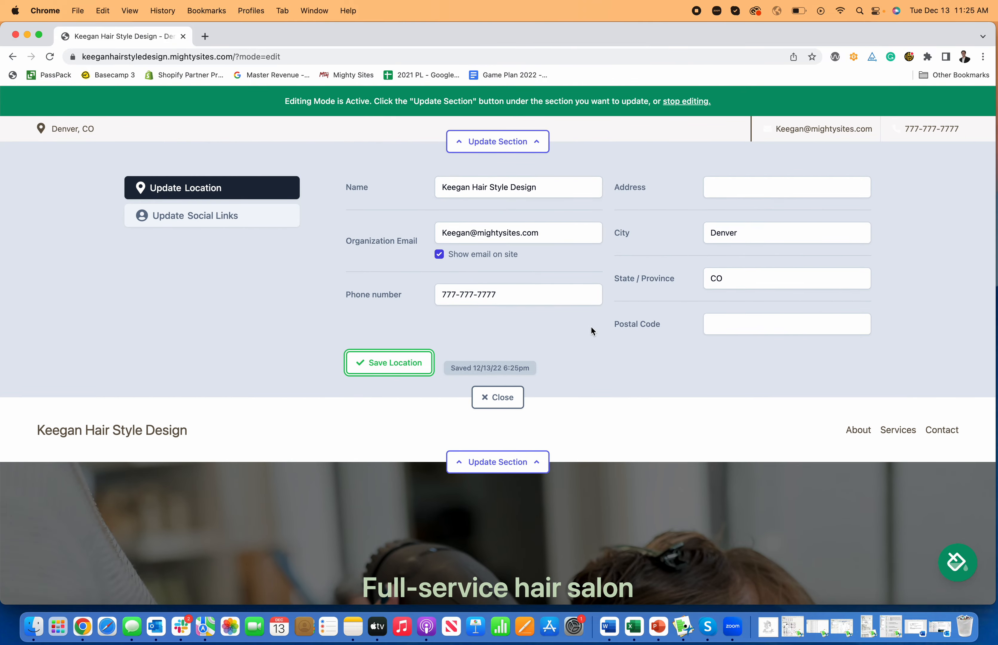
pyautogui.click(505, 397)
pyautogui.click(50, 59)
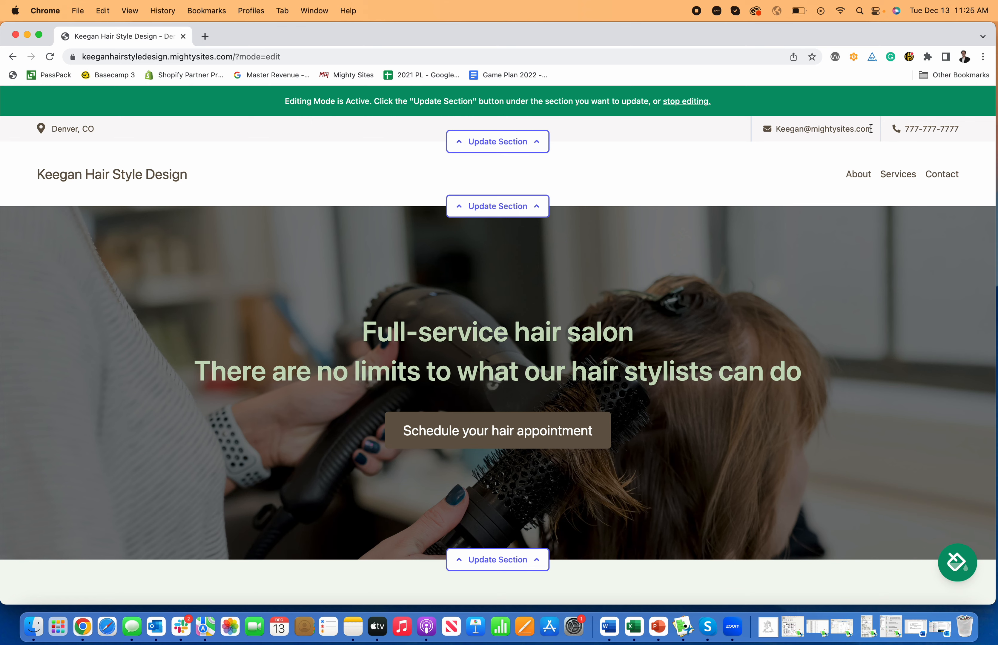
# Step: Enter the Instagram and Facebook page links in the top bar and save them
pyautogui.click(541, 143)
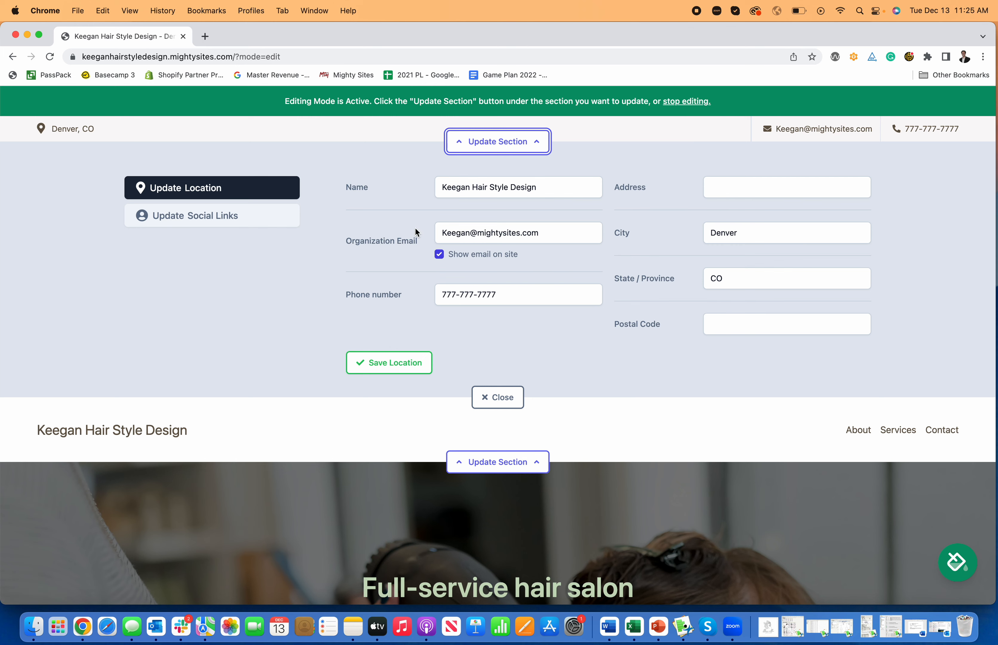
pyautogui.click(275, 229)
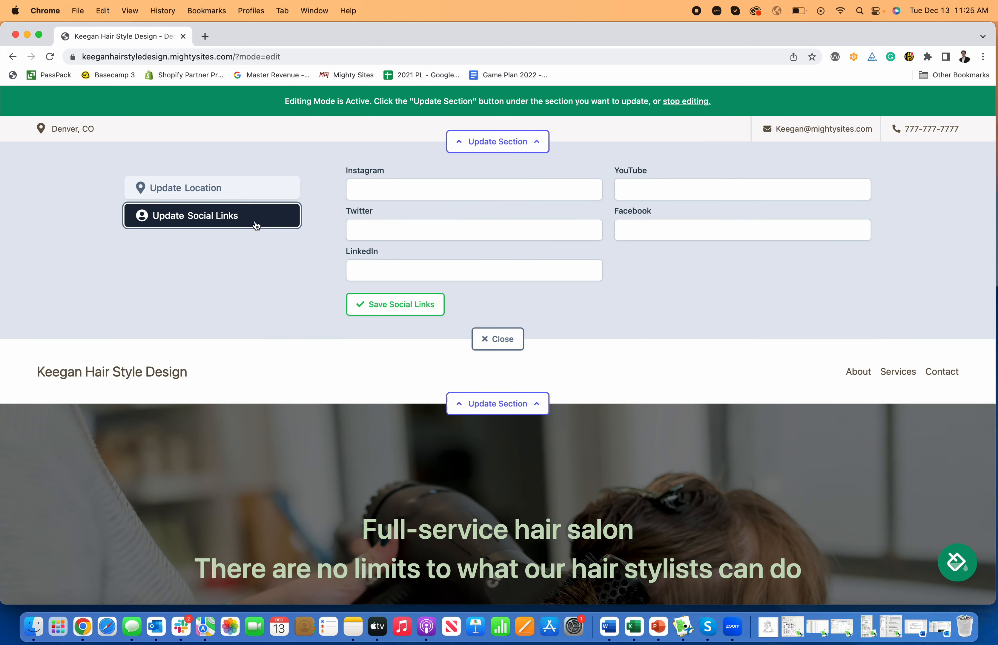
pyautogui.click(386, 198)
pyautogui.write('instagram.com/mightysites')
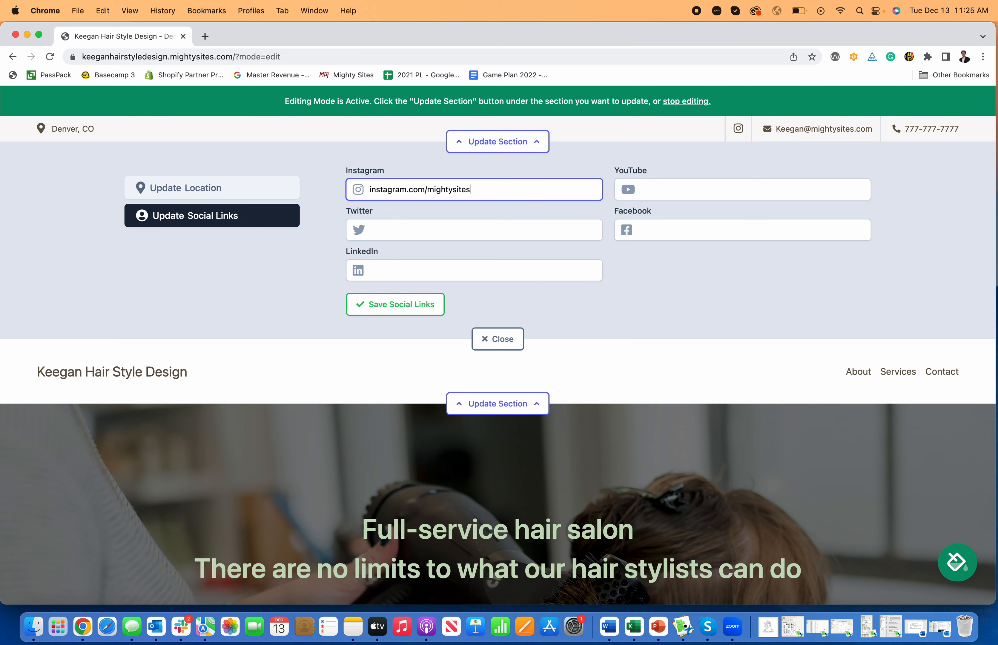
pyautogui.press('Tab')
pyautogui.click(667, 236)
pyautogui.write('facebook.com/mightysites')
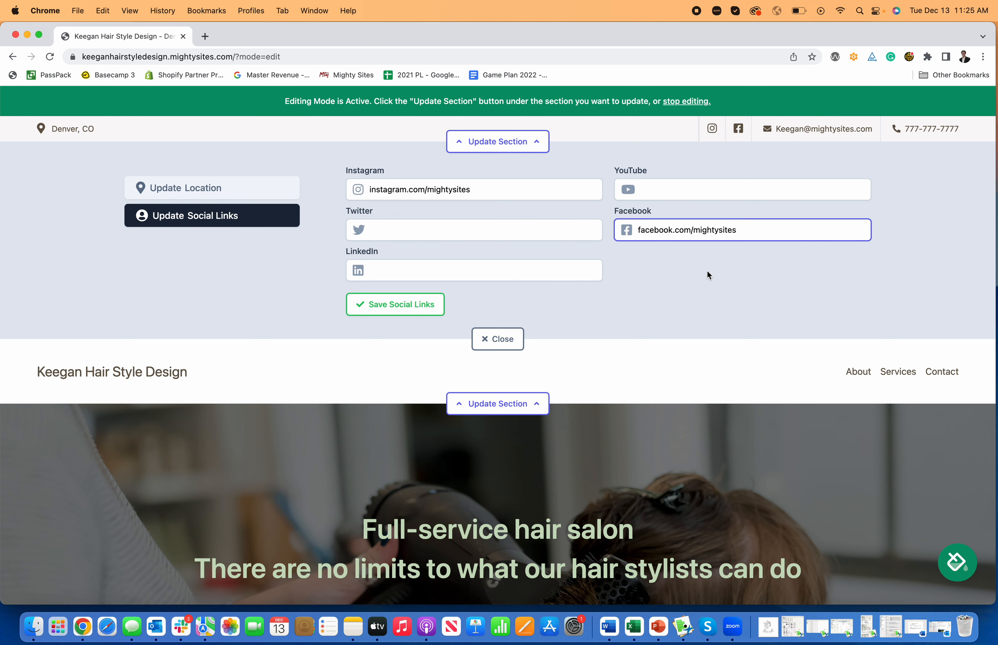
pyautogui.click(403, 304)
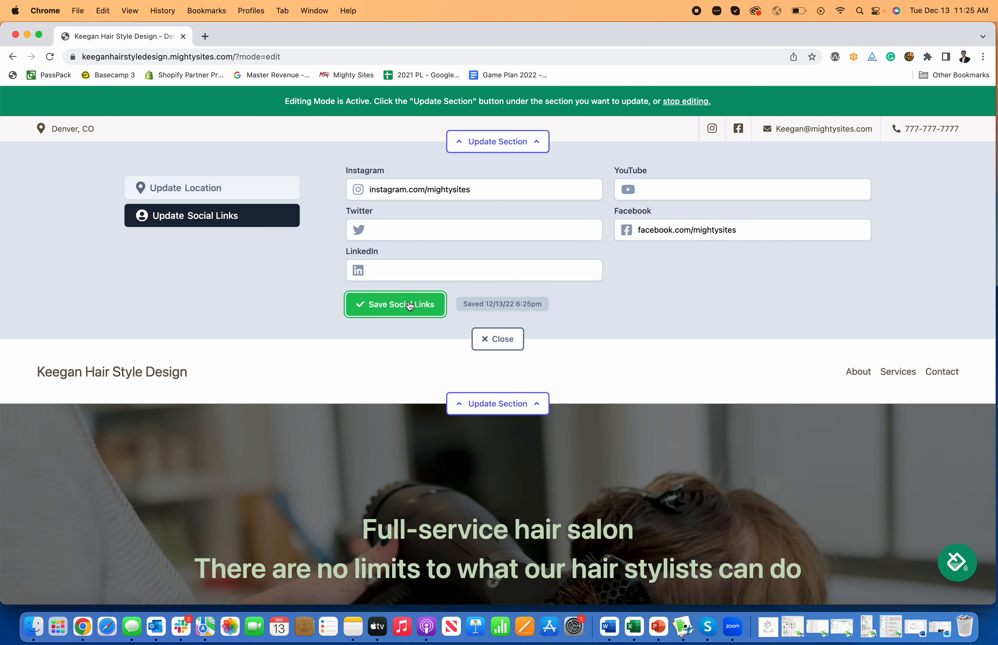
pyautogui.click(503, 339)
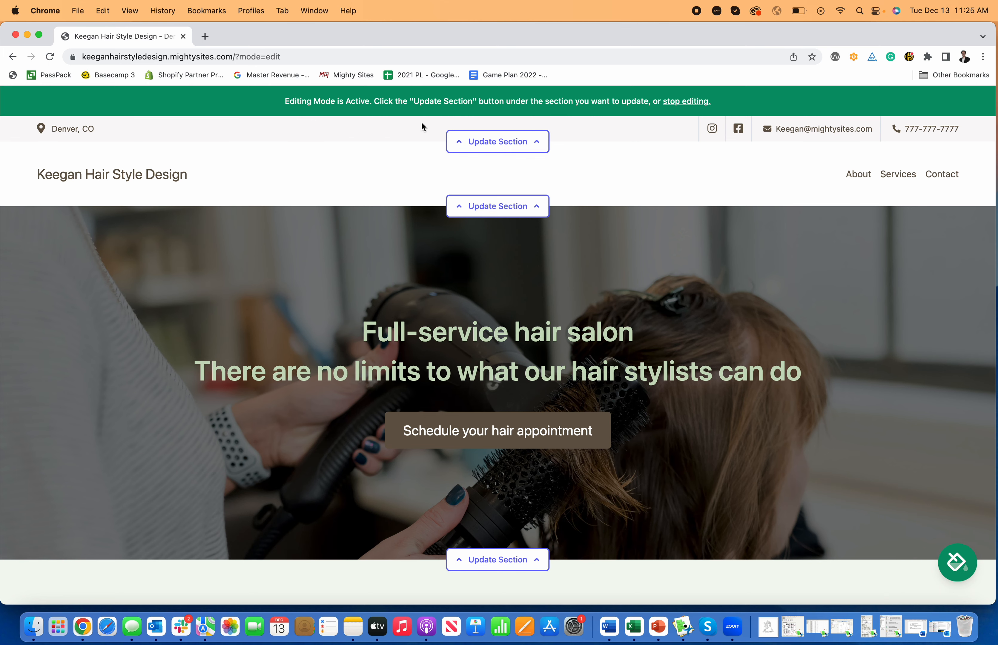
# Step: Reopen the top contact bar editor to check the location details, then close it
pyautogui.click(468, 142)
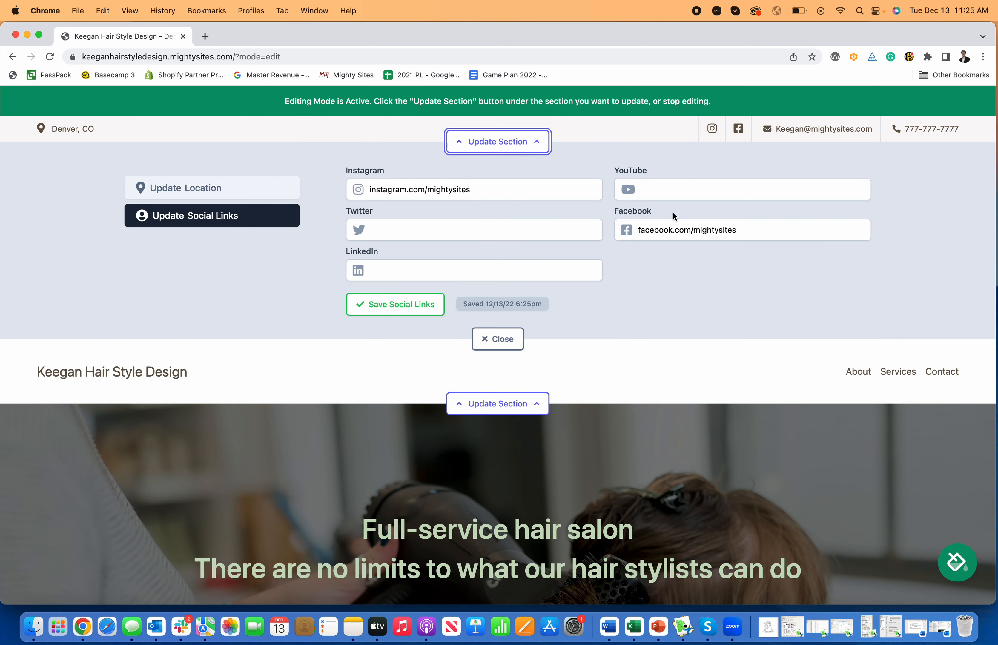
pyautogui.click(205, 193)
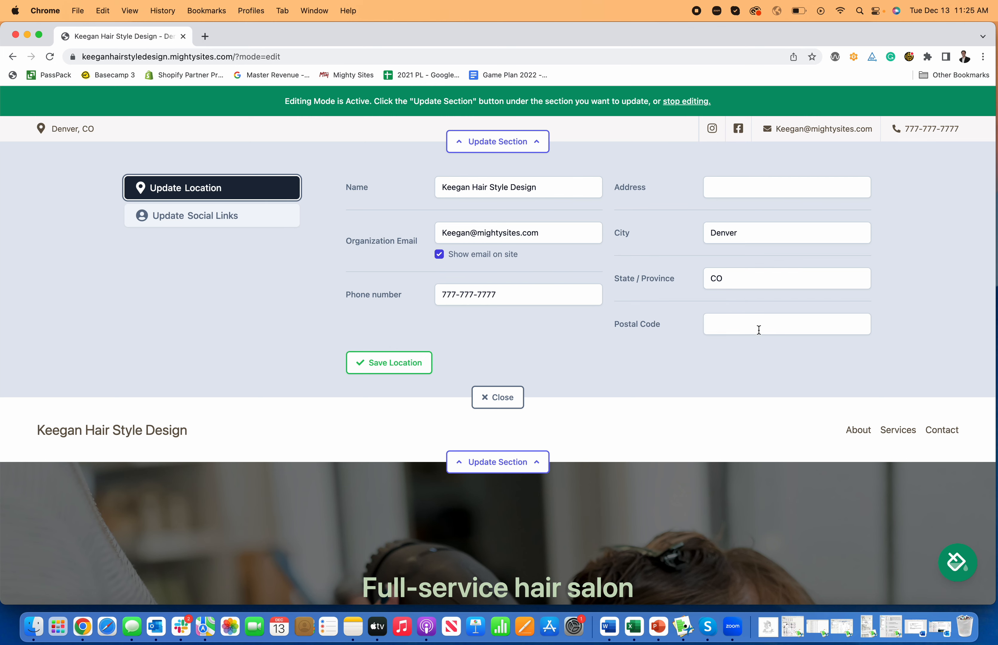
pyautogui.click(507, 145)
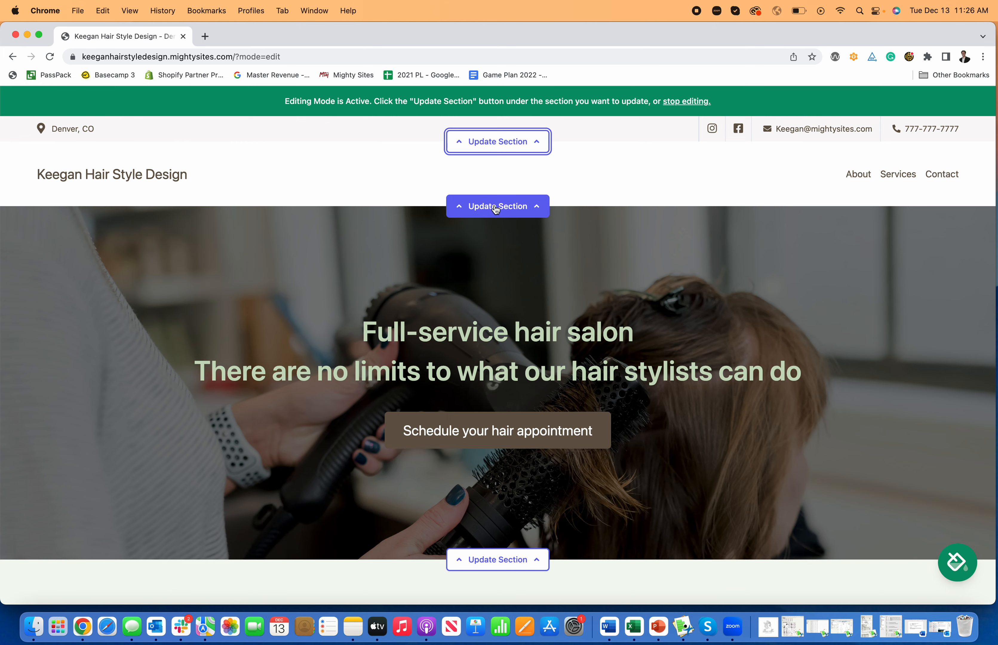
pyautogui.click(518, 214)
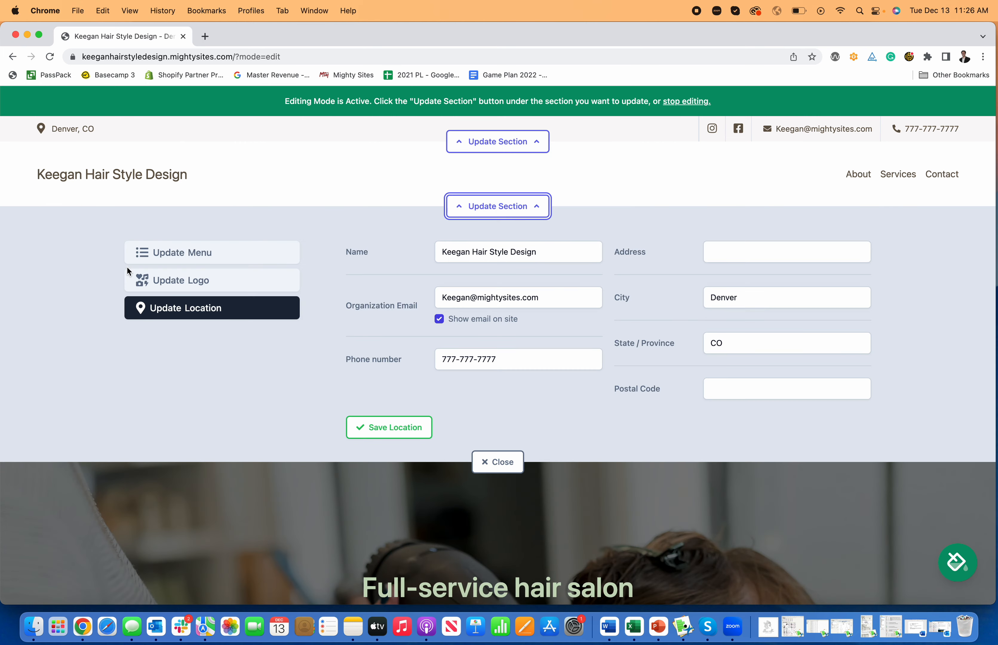
pyautogui.click(192, 256)
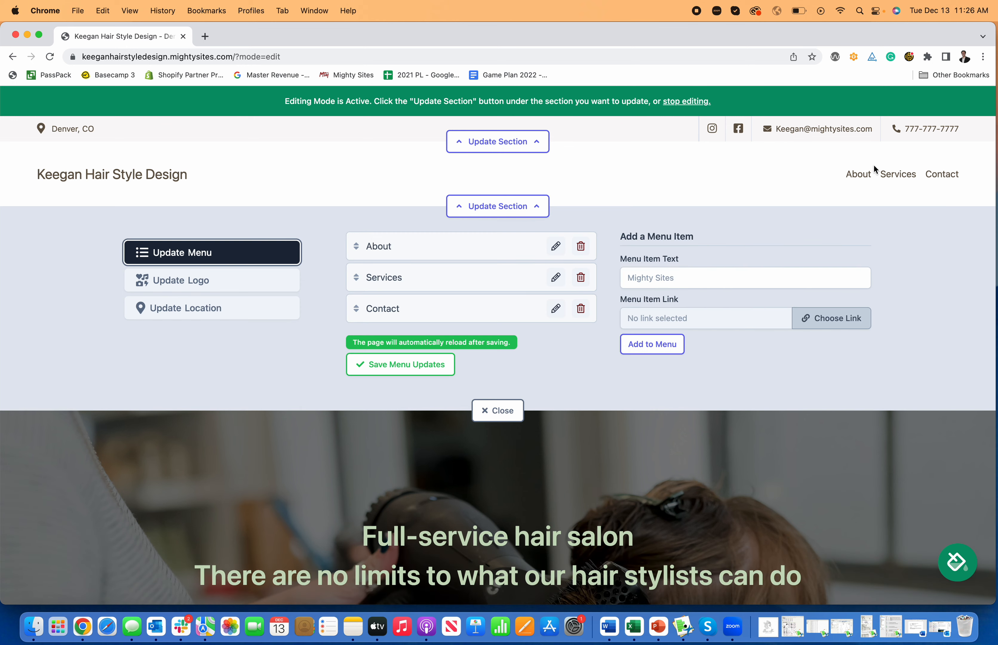
pyautogui.click(658, 278)
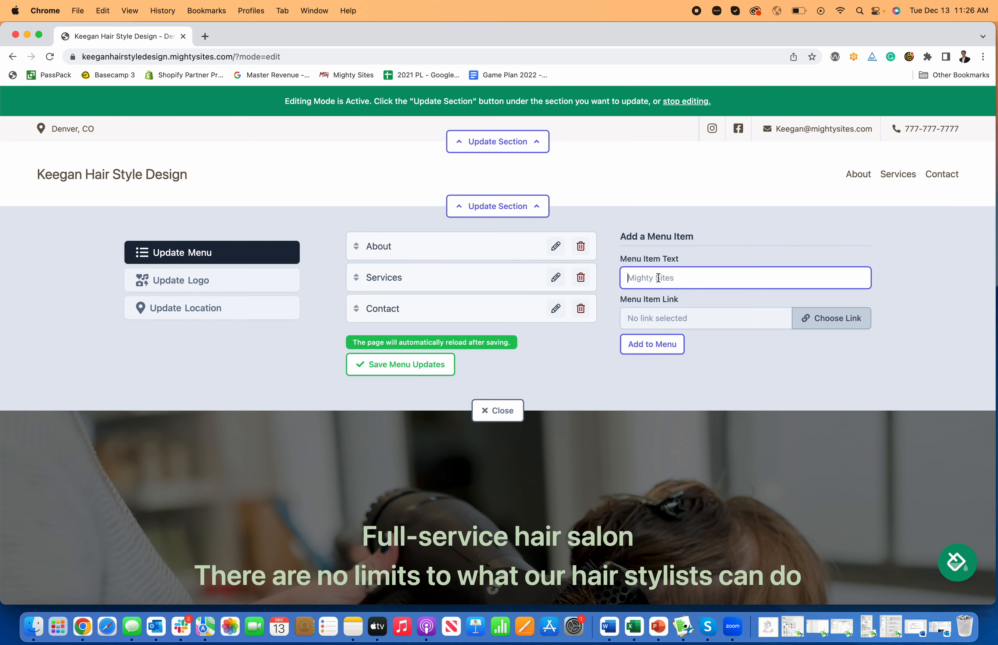
pyautogui.click(841, 318)
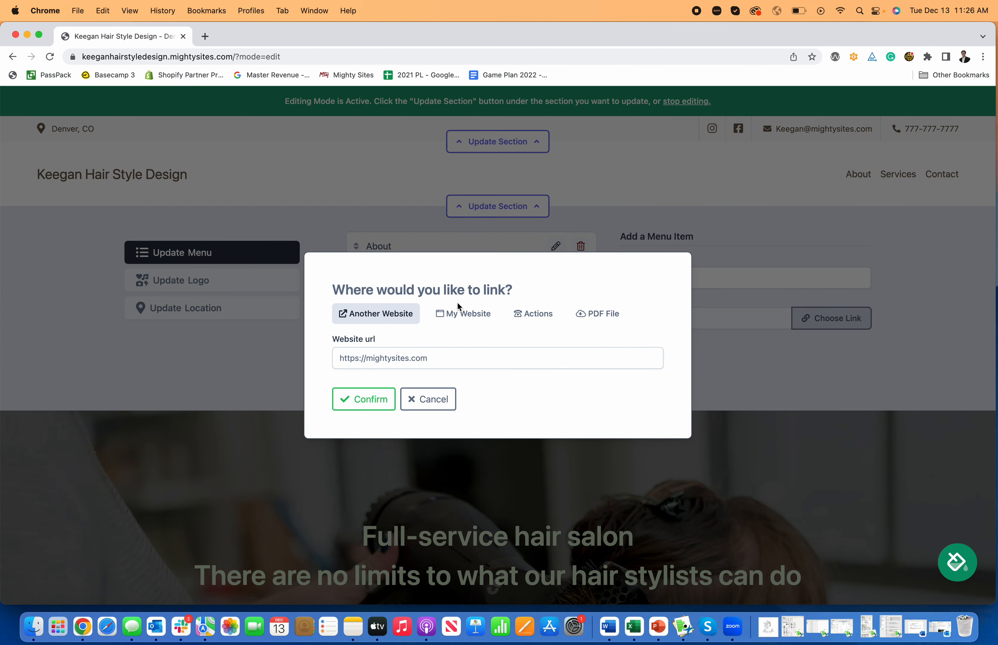
pyautogui.click(603, 322)
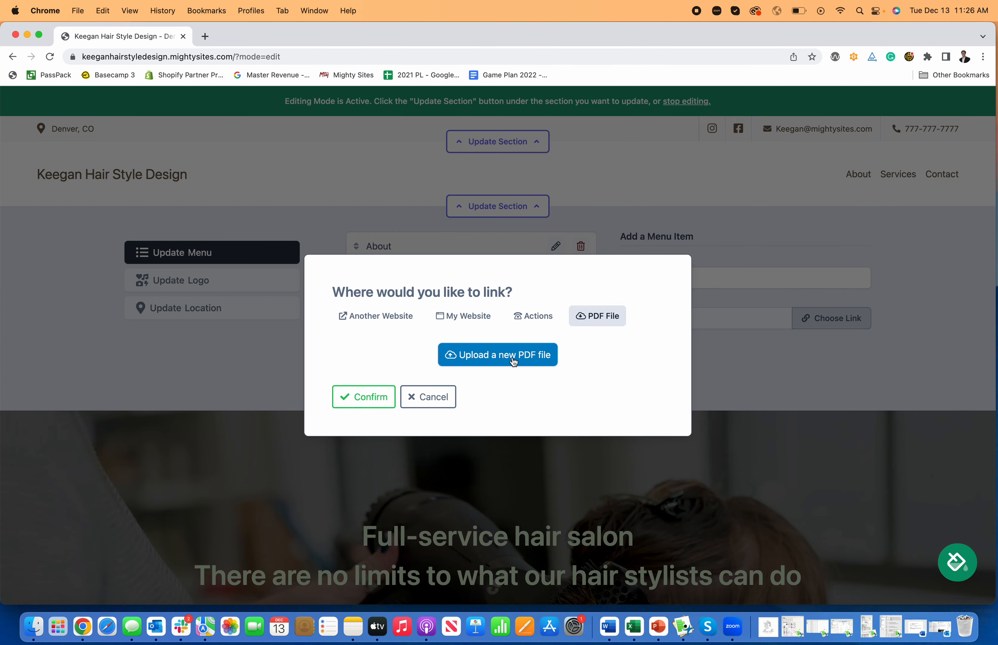
pyautogui.click(534, 317)
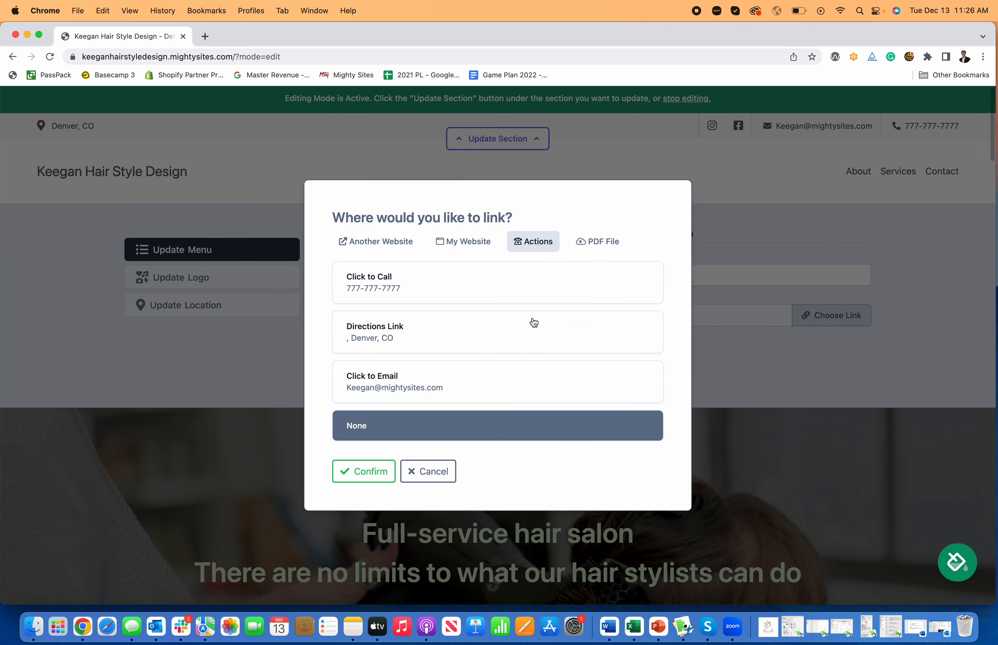
pyautogui.click(457, 251)
pyautogui.click(459, 356)
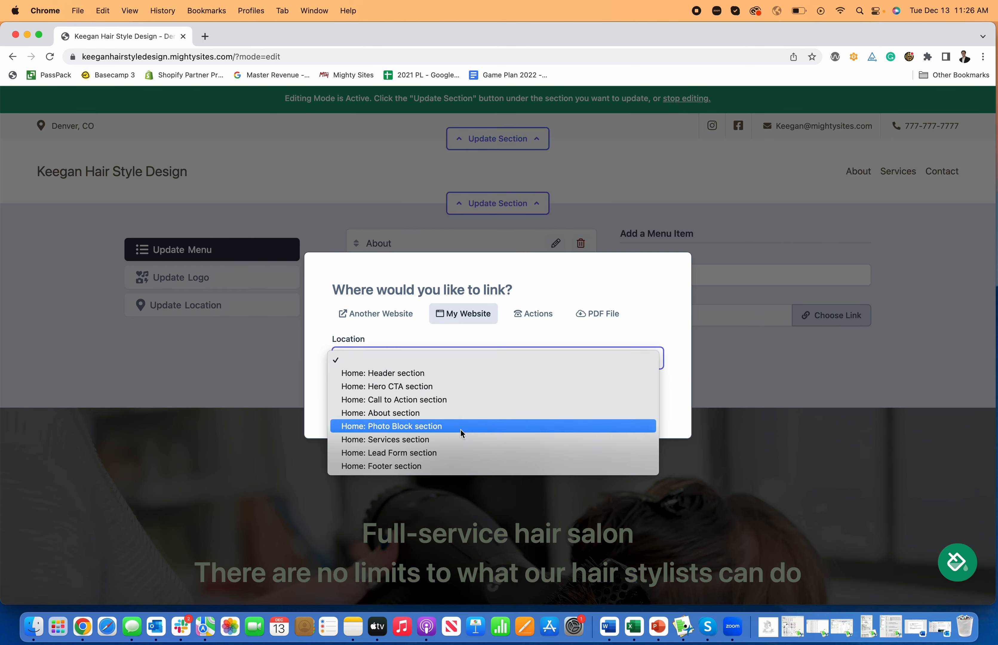
pyautogui.click(368, 322)
pyautogui.click(370, 322)
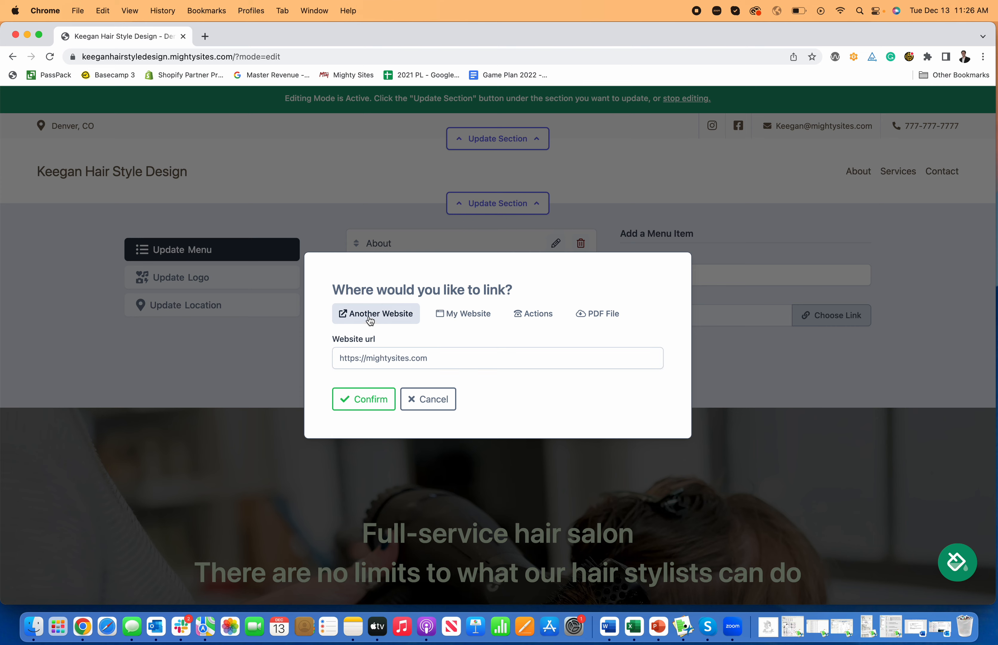
pyautogui.click(431, 413)
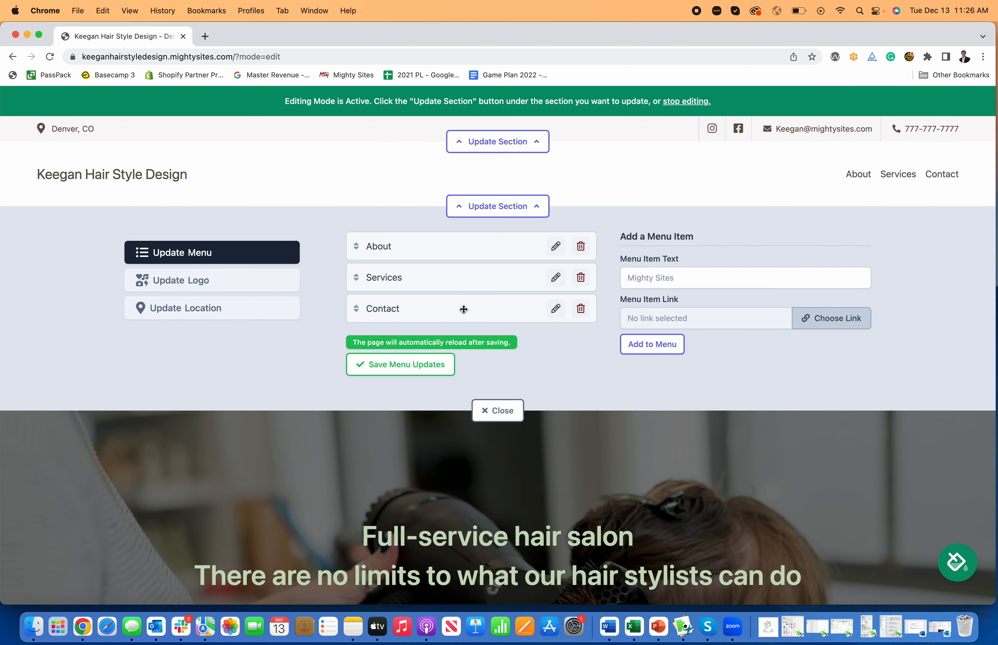
pyautogui.click(511, 212)
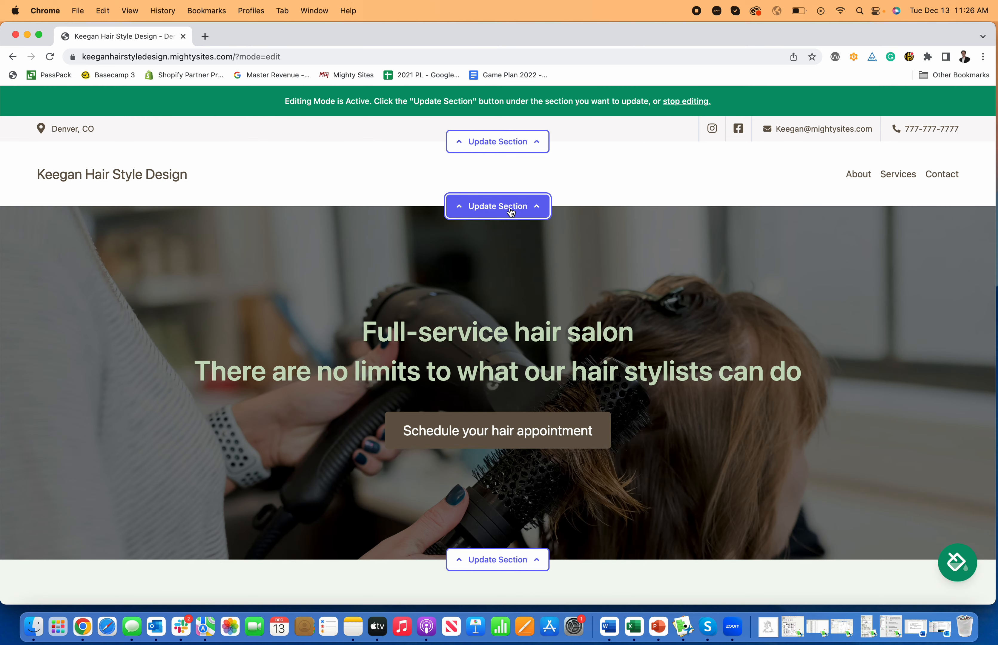
# Step: Open the header's logo upload editor, then start a new browser tab for canva
pyautogui.scroll(-3, 528, 290)
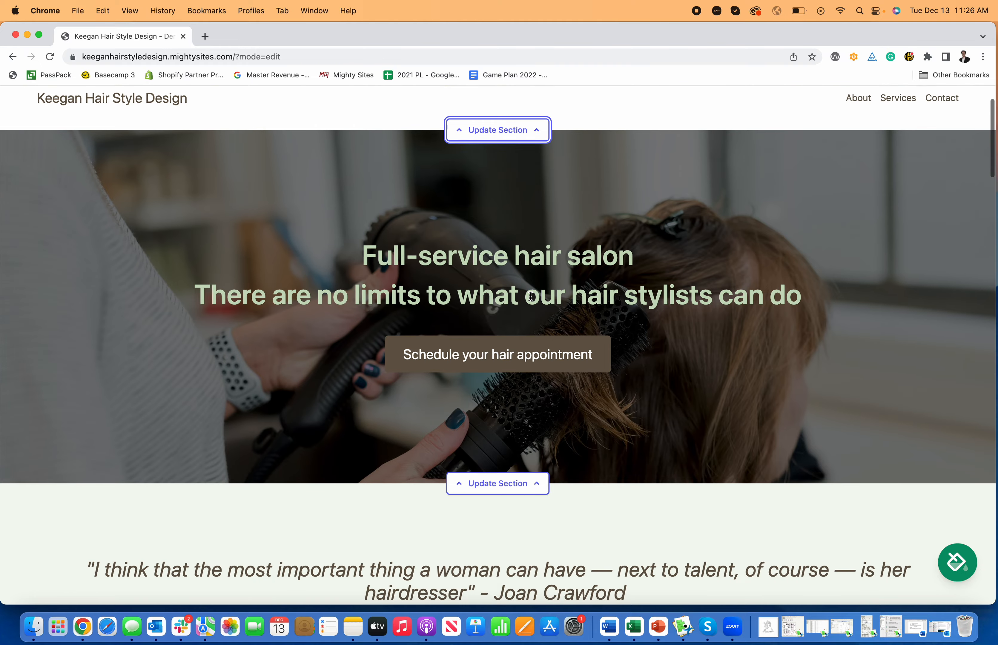
pyautogui.scroll(-2, 528, 296)
pyautogui.scroll(5, 528, 297)
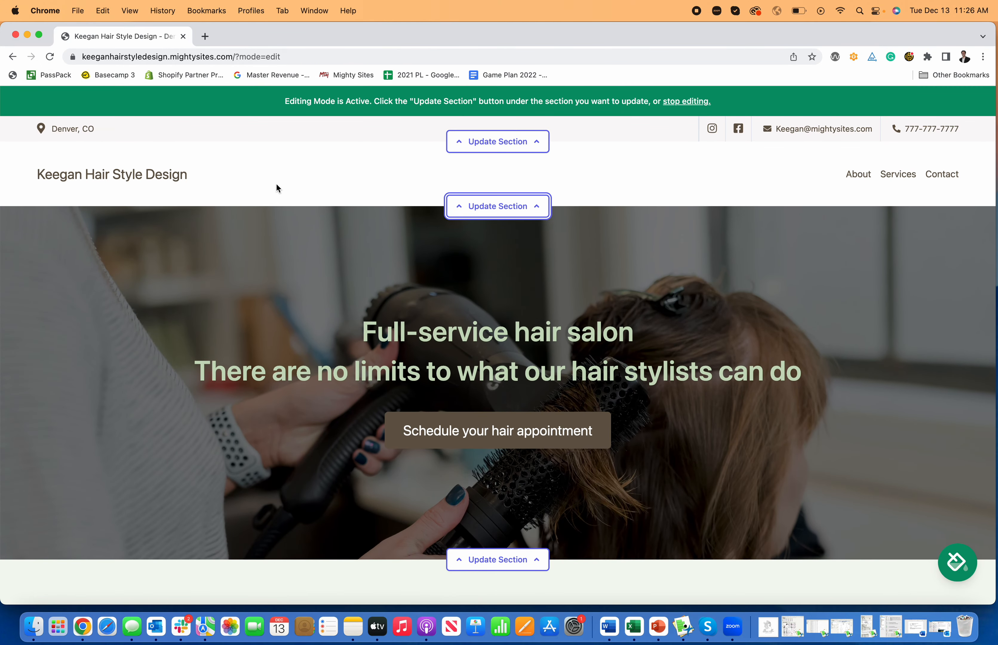
pyautogui.click(498, 206)
pyautogui.click(238, 288)
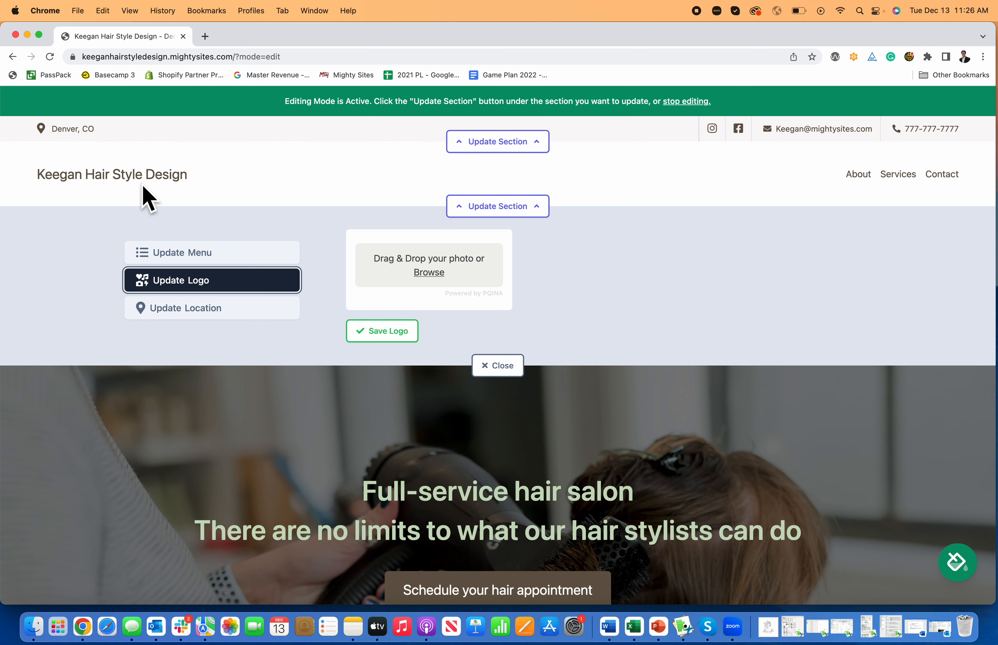
pyautogui.click(205, 36)
pyautogui.write('canva.com')
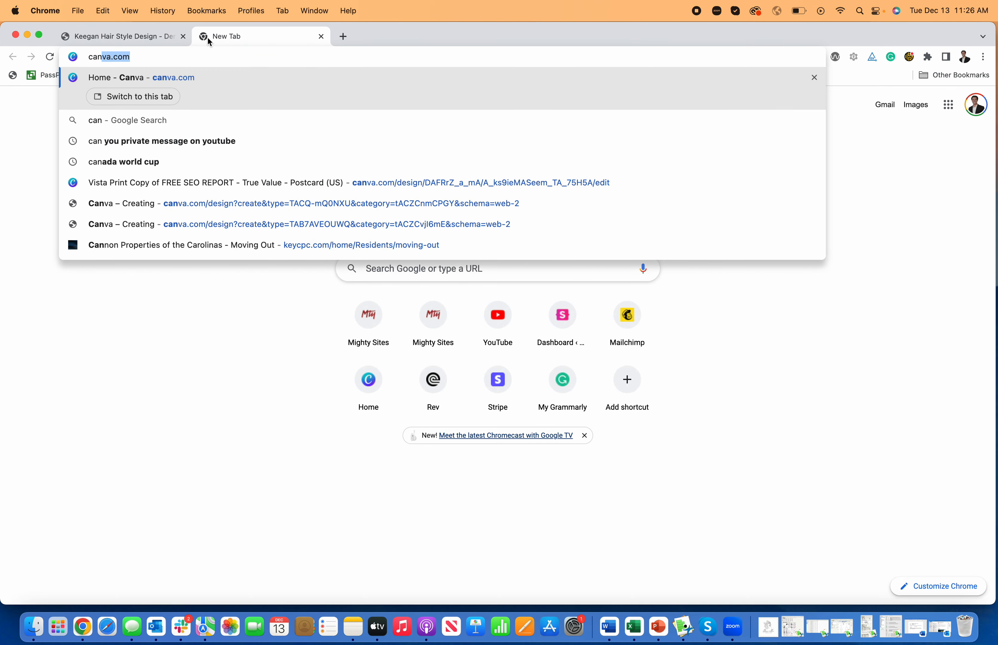
# Step: Go to Canva and start a new Logo design
pyautogui.press('Return')
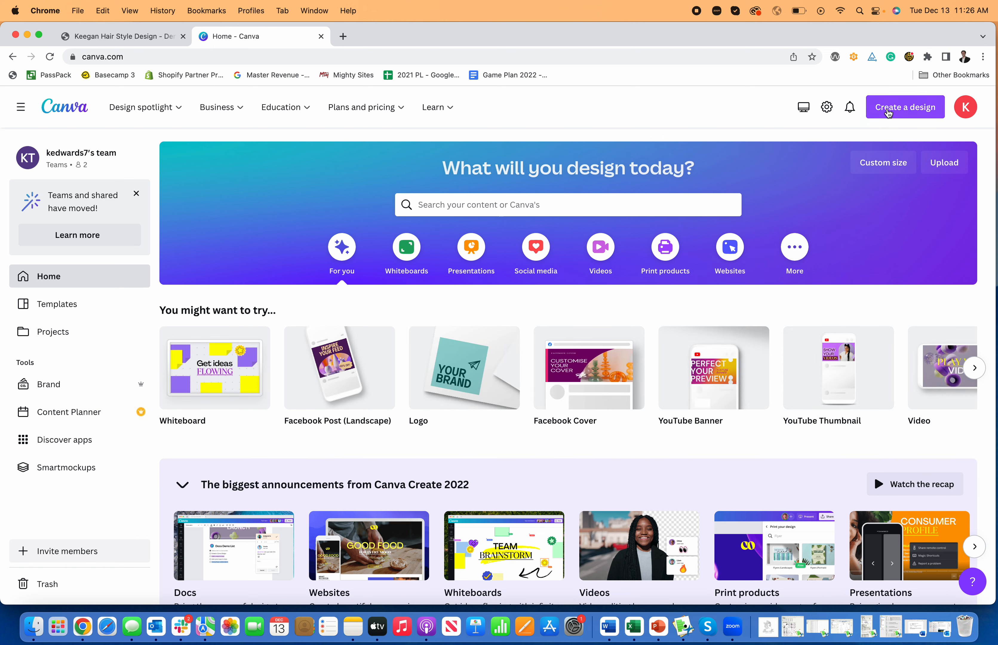
pyautogui.click(888, 113)
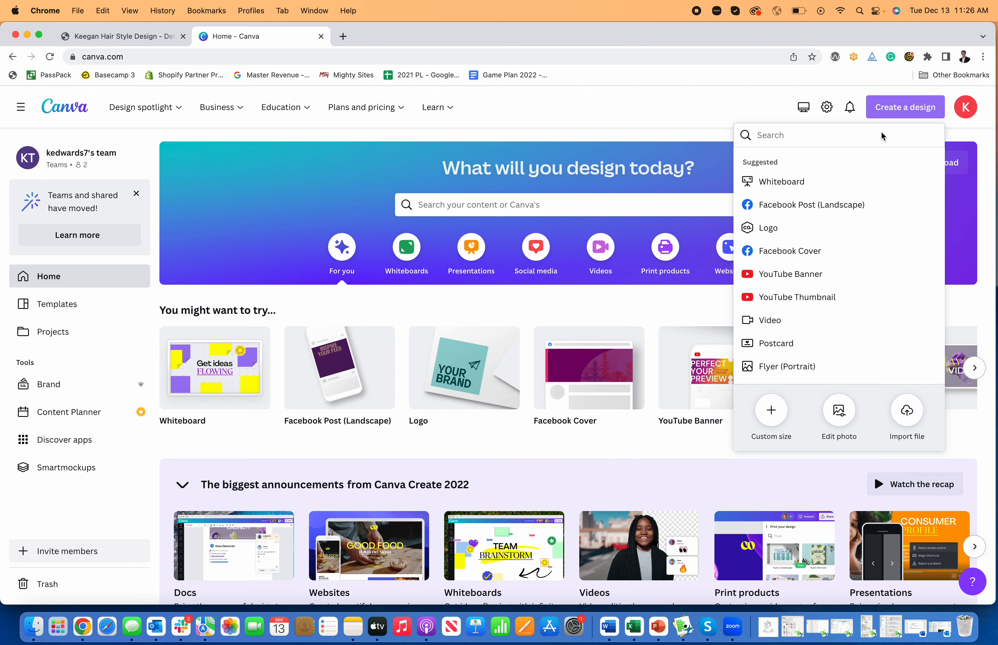
pyautogui.click(790, 228)
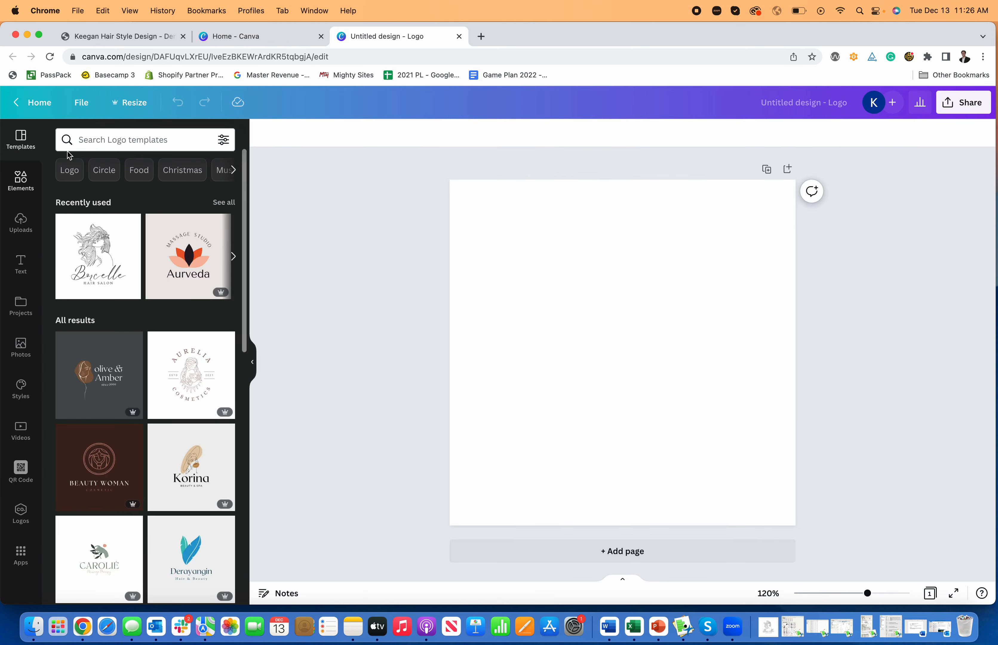
# Step: Search logo templates for 'hair style' and place the Borcelle hair salon template on the canvas
pyautogui.click(93, 144)
pyautogui.write('hair style')
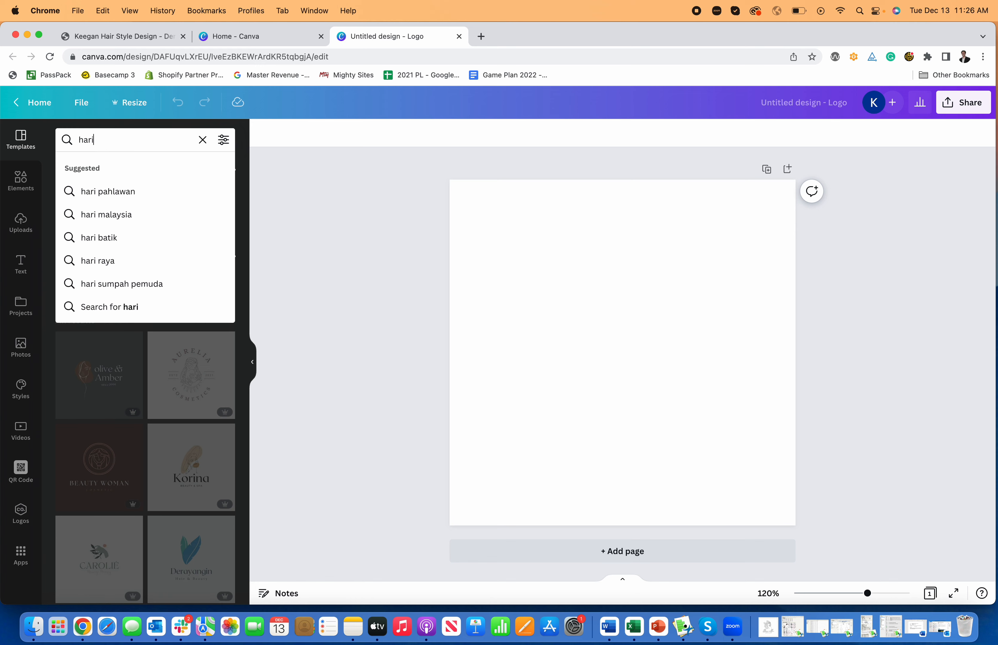
pyautogui.press('Return')
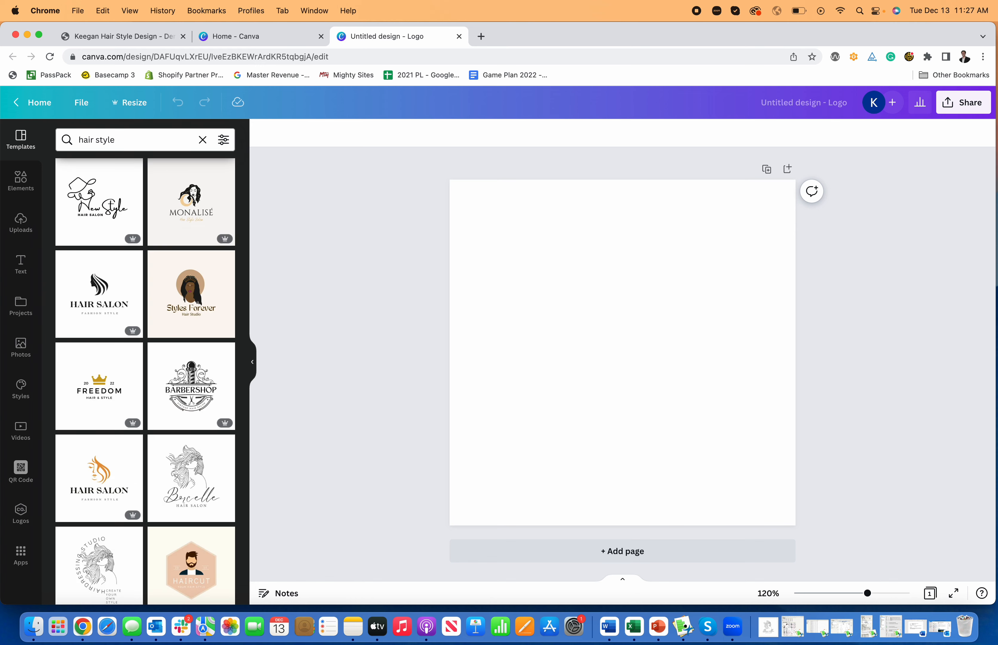
pyautogui.scroll(-4, 138, 342)
pyautogui.scroll(-3, 139, 338)
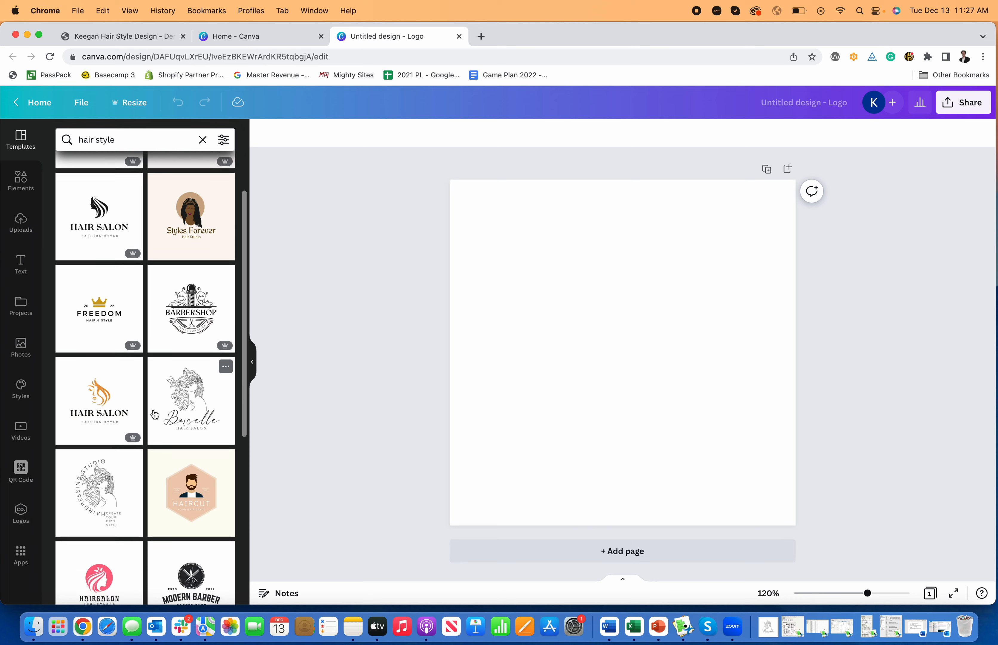
pyautogui.scroll(-1, 155, 415)
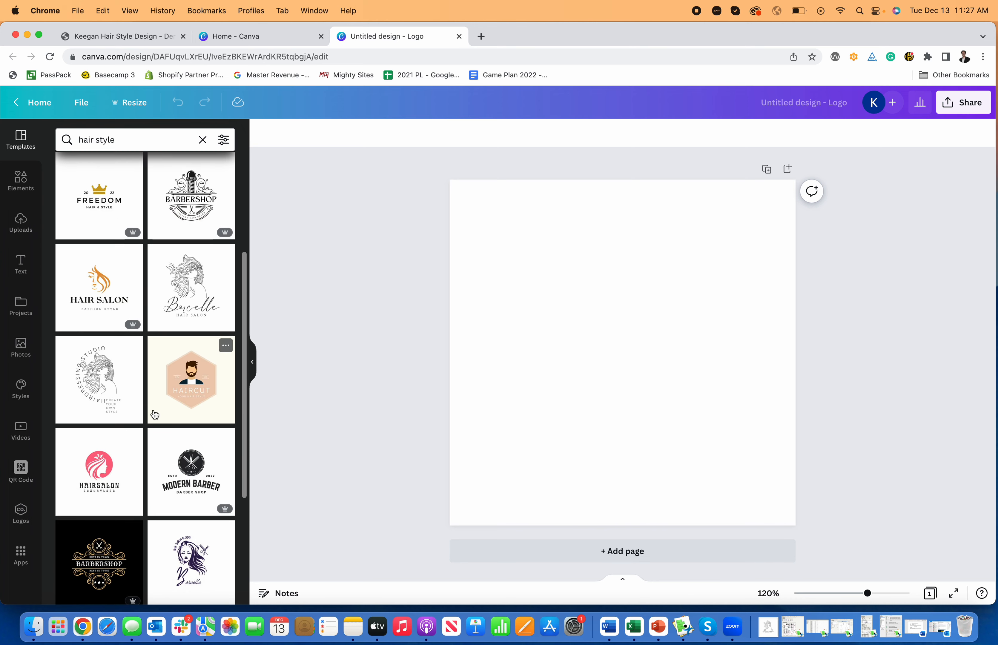
pyautogui.scroll(-1, 155, 415)
pyautogui.scroll(6, 154, 415)
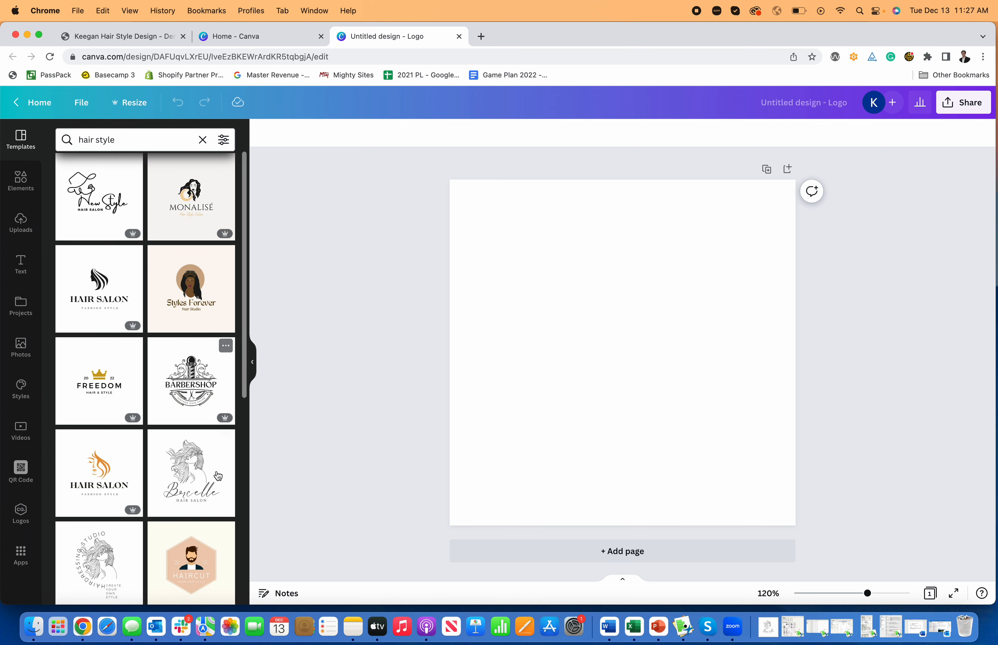
pyautogui.moveTo(175, 476); pyautogui.dragTo(476, 307)
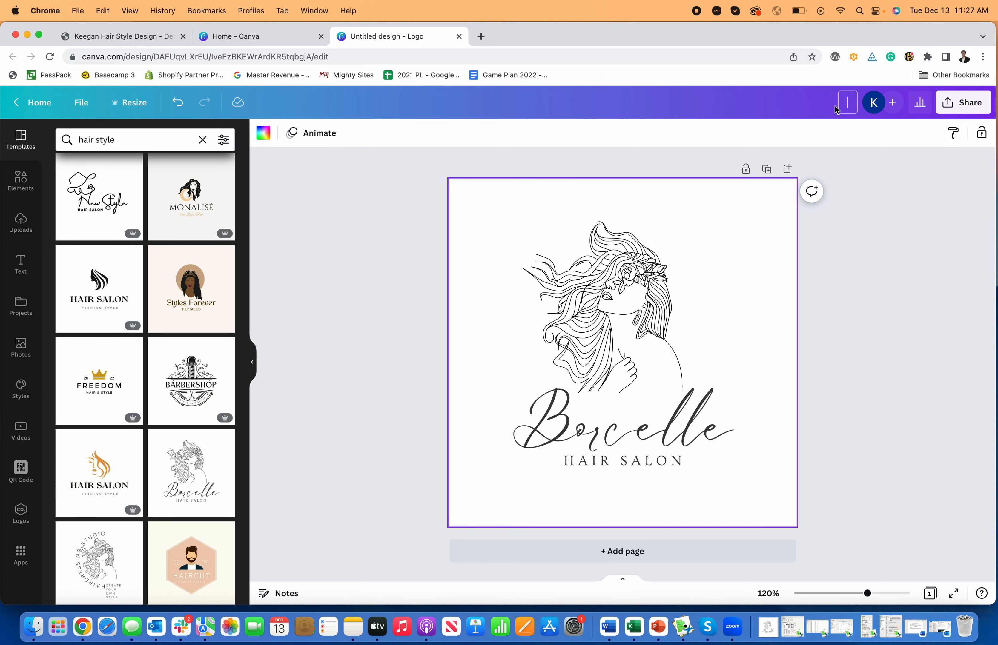
# Step: Title the Canva logo design 'Hair Stylist Logo' followed by the stylist's name
pyautogui.click(836, 108)
pyautogui.write('Hair Stylist Logo K')
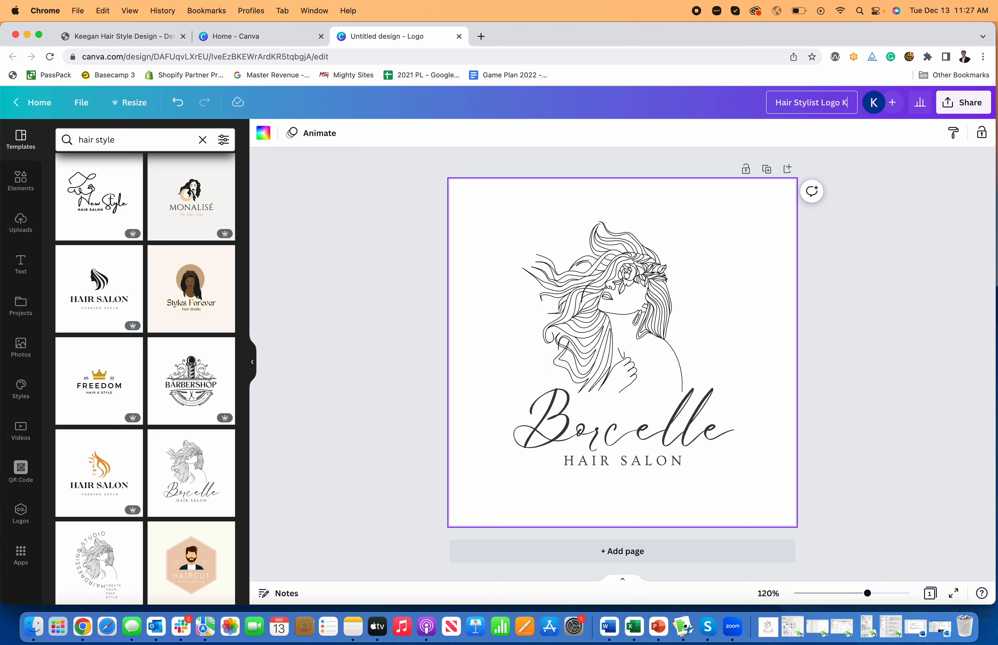
pyautogui.write('eegan')
pyautogui.press('Return')
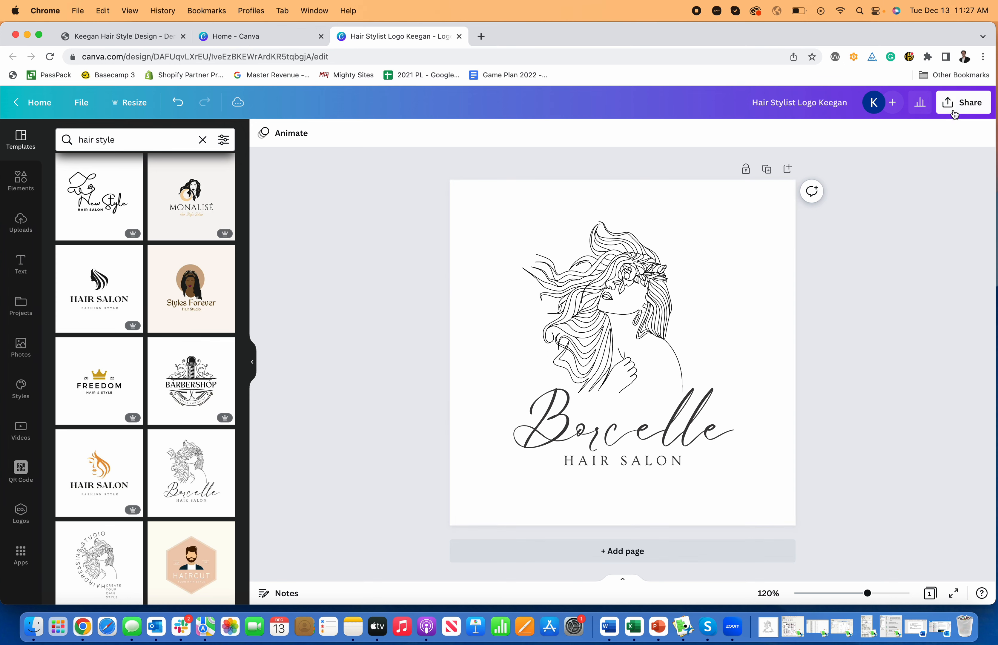
# Step: Download the logo design as a JPG file and return to the salon site editor
pyautogui.click(964, 103)
pyautogui.click(824, 379)
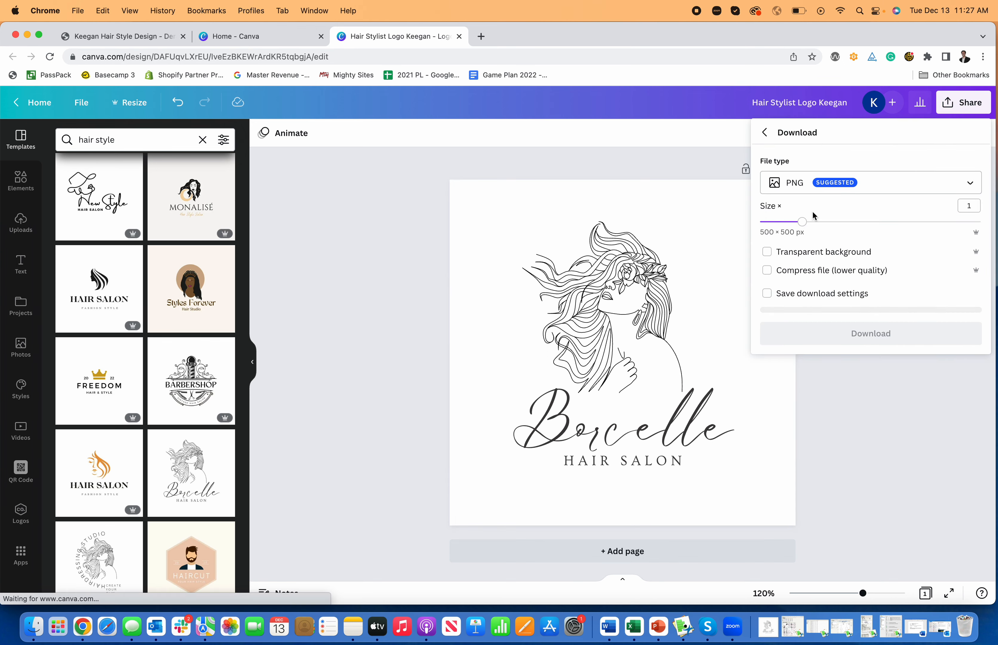
pyautogui.click(807, 183)
pyautogui.click(803, 219)
pyautogui.click(834, 338)
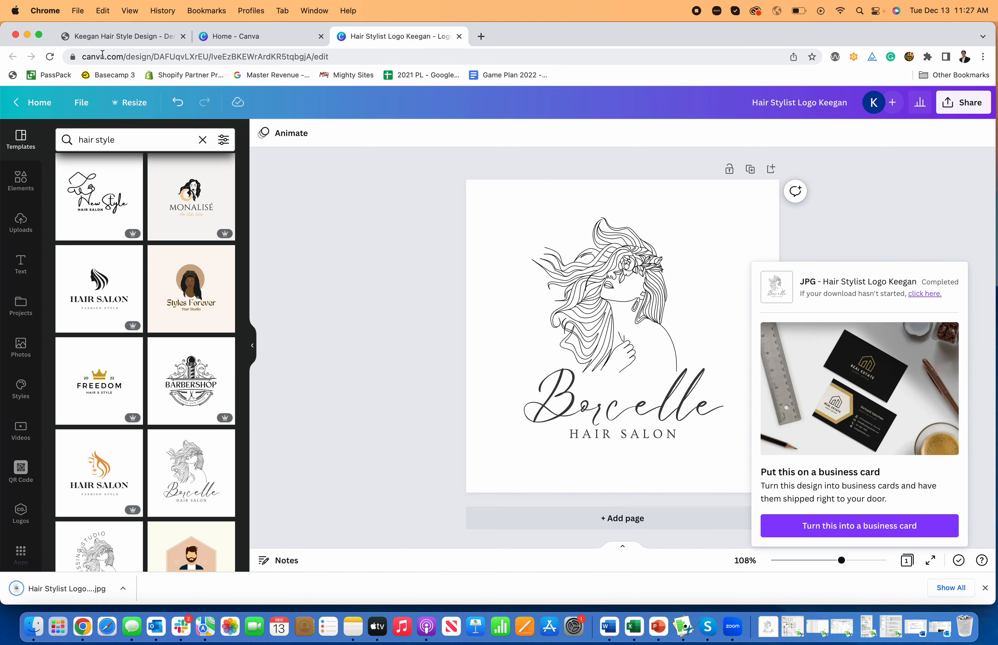
pyautogui.click(103, 37)
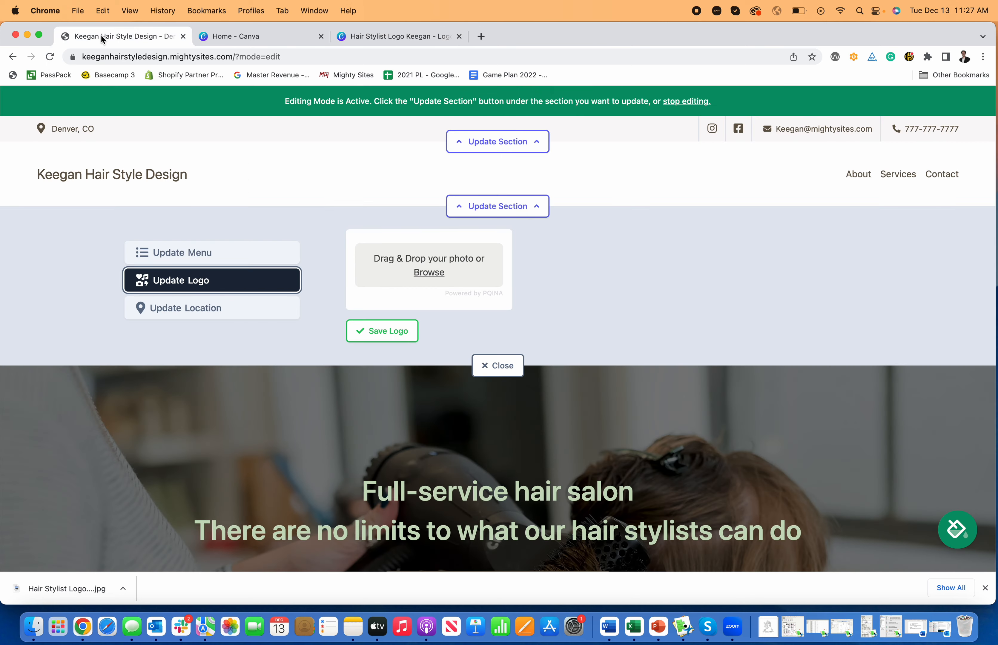
# Step: Upload the downloaded hair stylist logo JPG and save it as the header logo
pyautogui.click(424, 272)
pyautogui.click(435, 246)
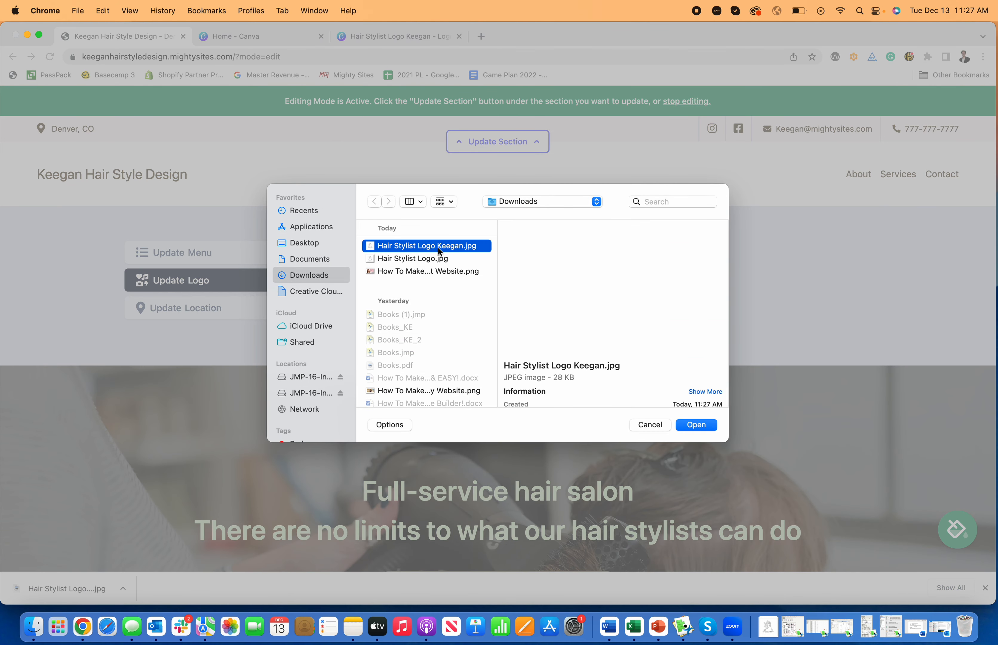
pyautogui.click(705, 425)
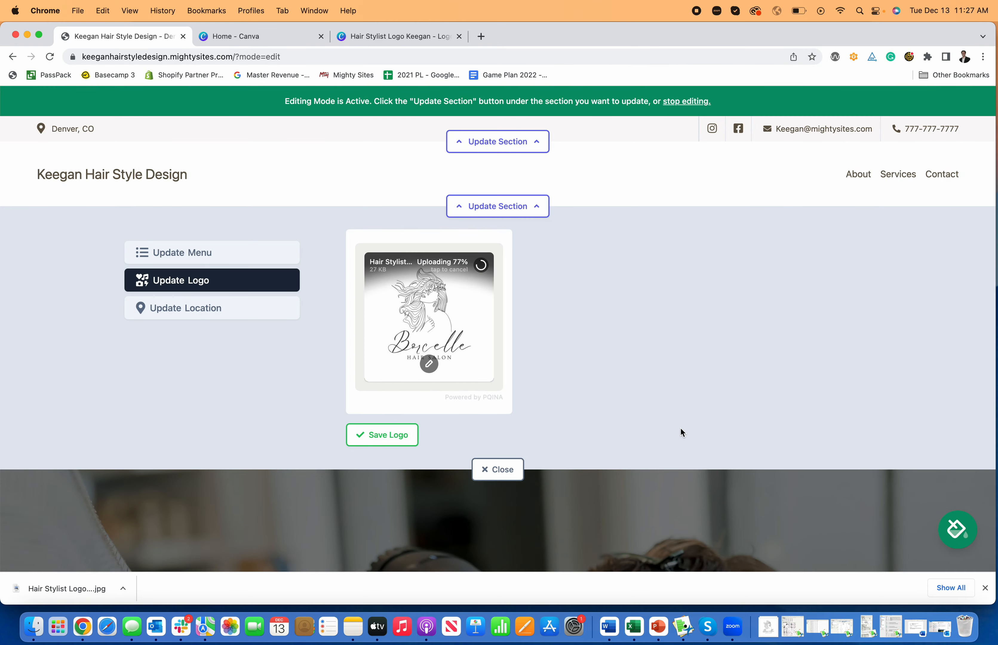
pyautogui.click(371, 434)
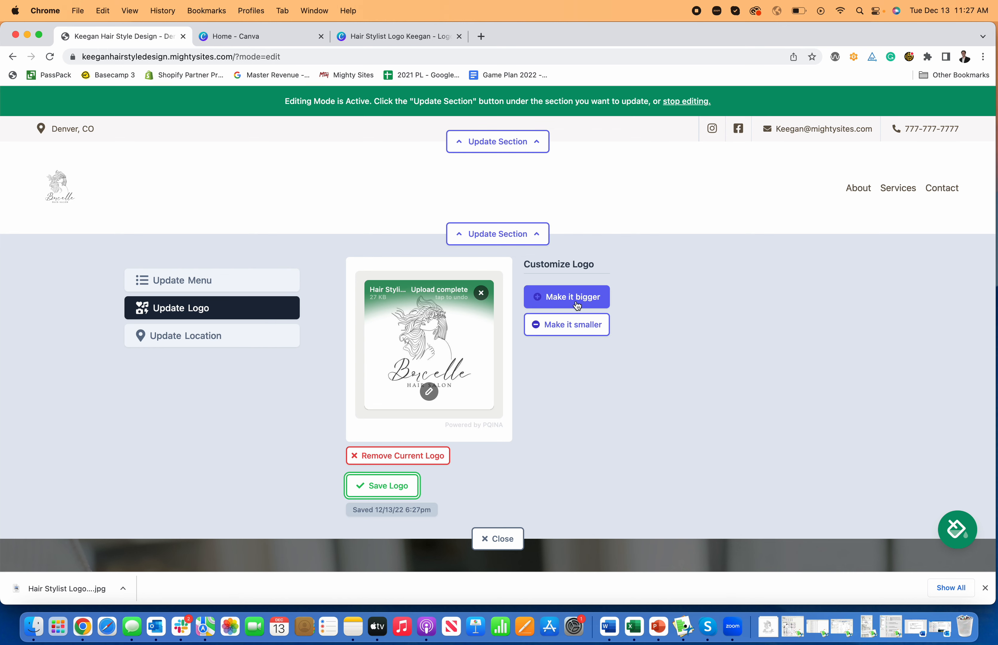
# Step: Enlarge the header logo three steps and open it in the image editor
pyautogui.click(563, 305)
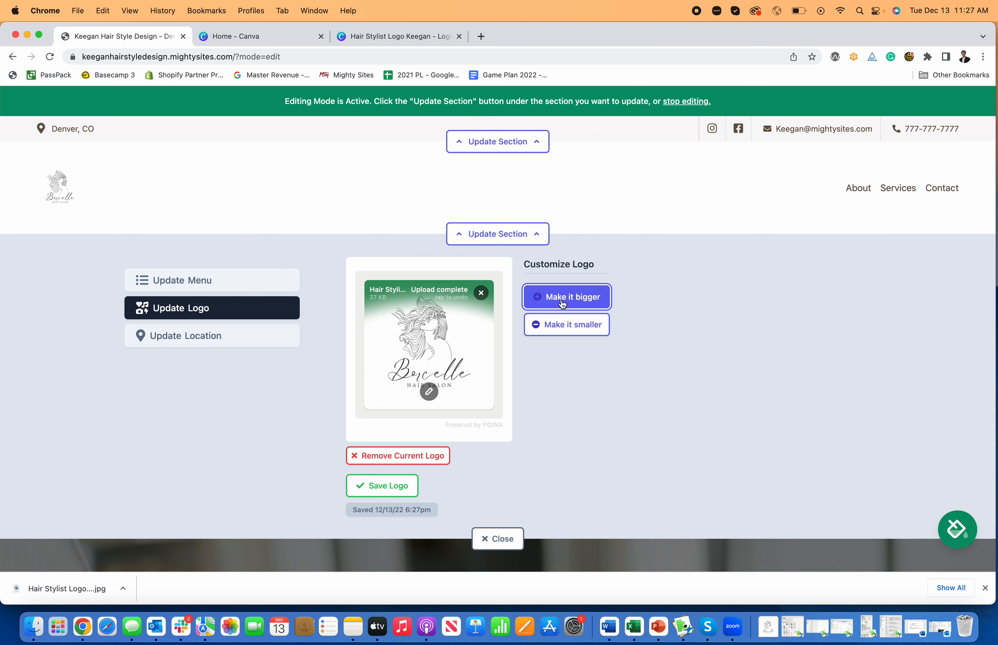
pyautogui.click(563, 307)
pyautogui.click(565, 322)
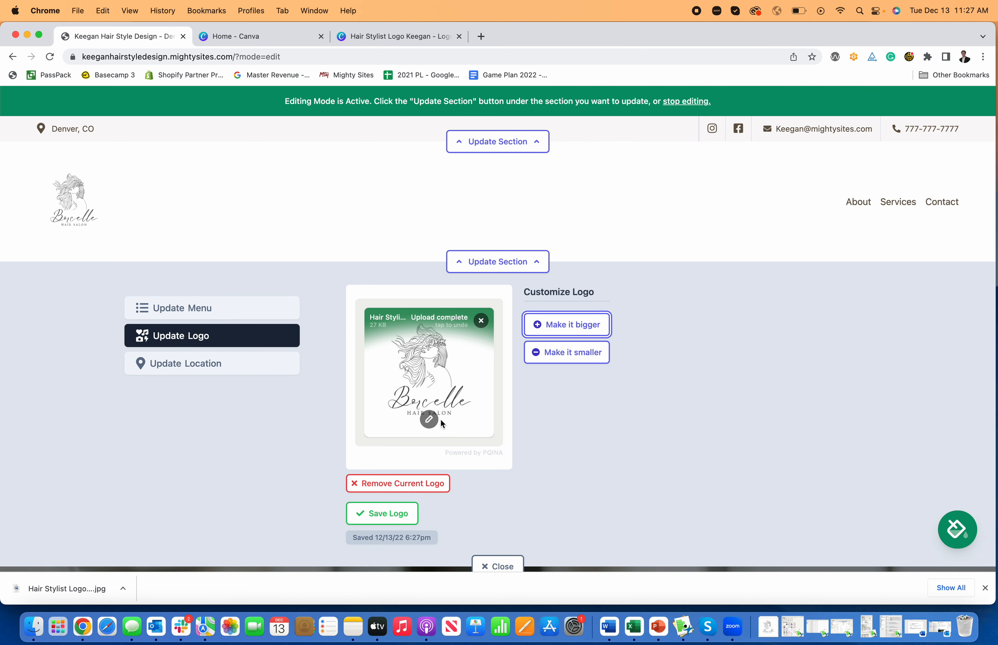
pyautogui.click(429, 420)
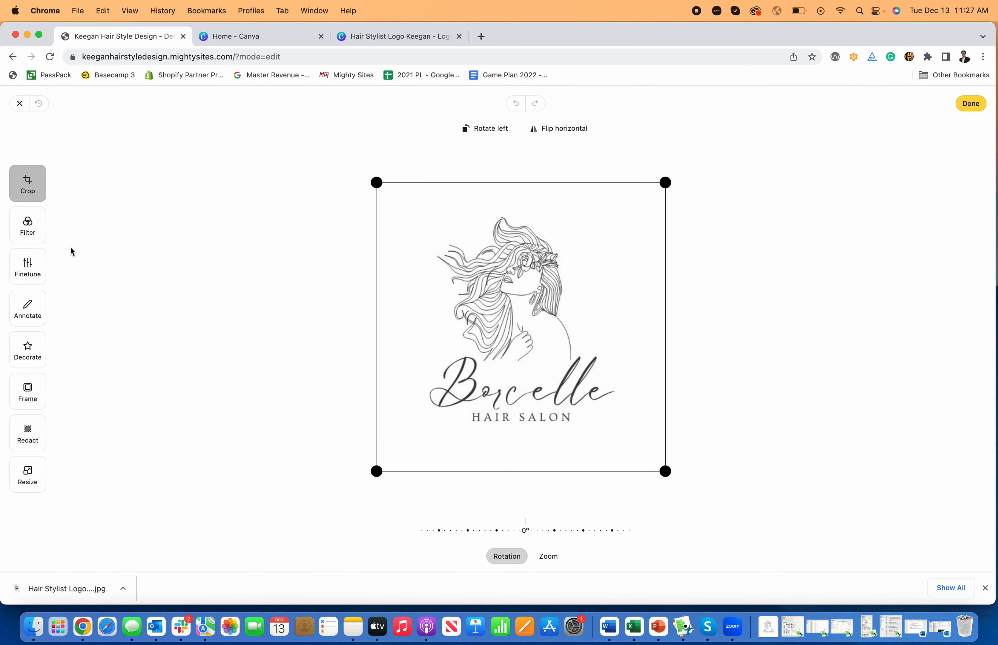
# Step: Preview the logo's Filter, Finetune, Annotate, Decorate and Frame options in the image editor
pyautogui.click(35, 236)
pyautogui.click(33, 278)
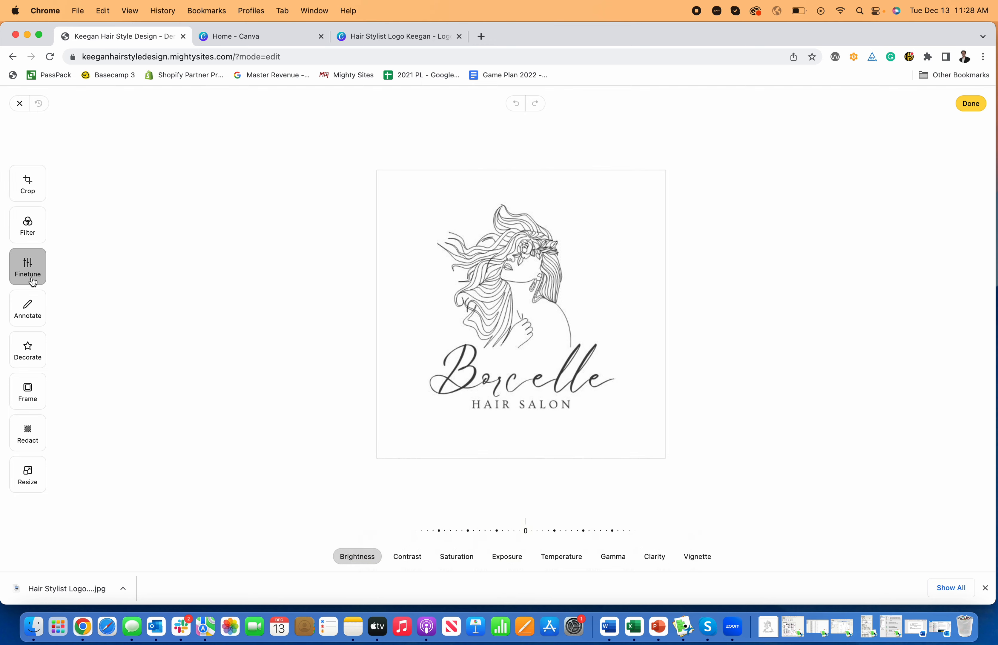
pyautogui.click(33, 301)
pyautogui.click(35, 362)
pyautogui.click(24, 402)
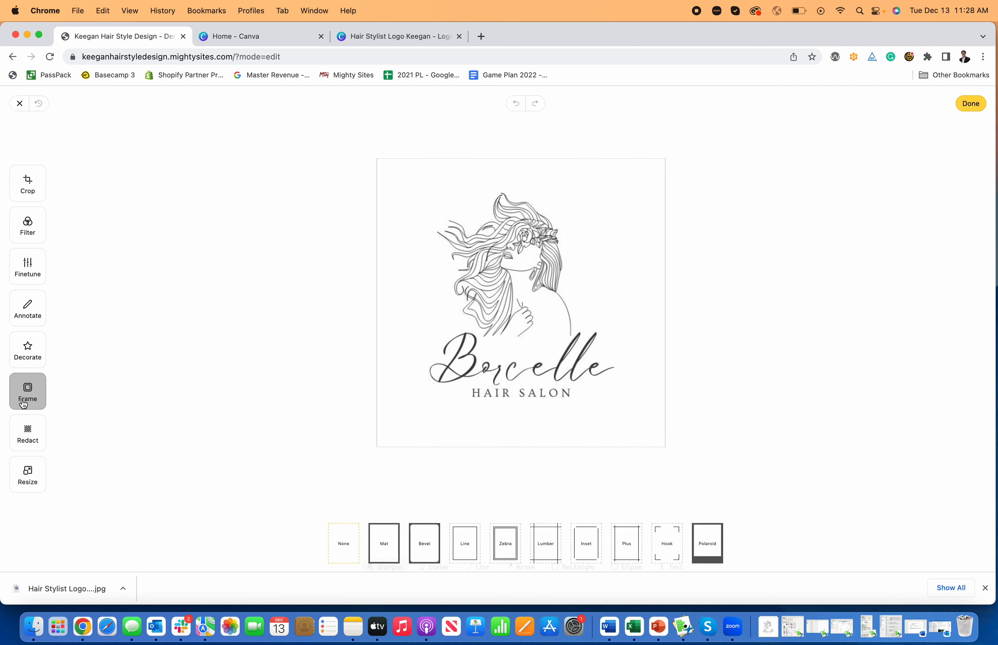
# Step: Crop the logo tighter on the top, left, bottom and right, and apply the crop
pyautogui.click(44, 201)
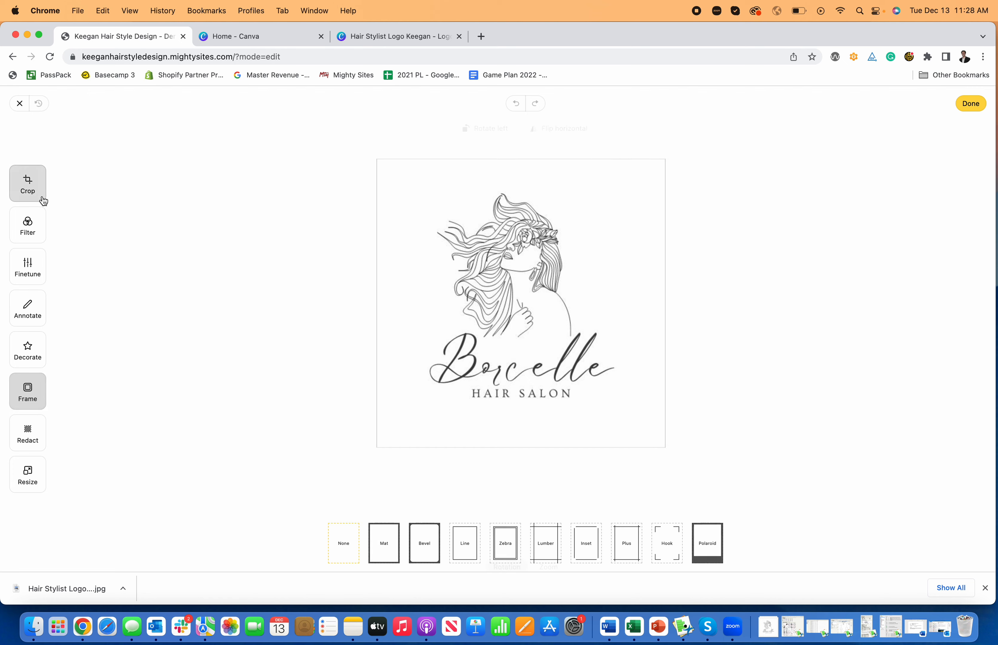
pyautogui.moveTo(376, 183); pyautogui.dragTo(372, 211)
pyautogui.moveTo(665, 472); pyautogui.dragTo(616, 430)
pyautogui.moveTo(373, 212); pyautogui.dragTo(418, 211)
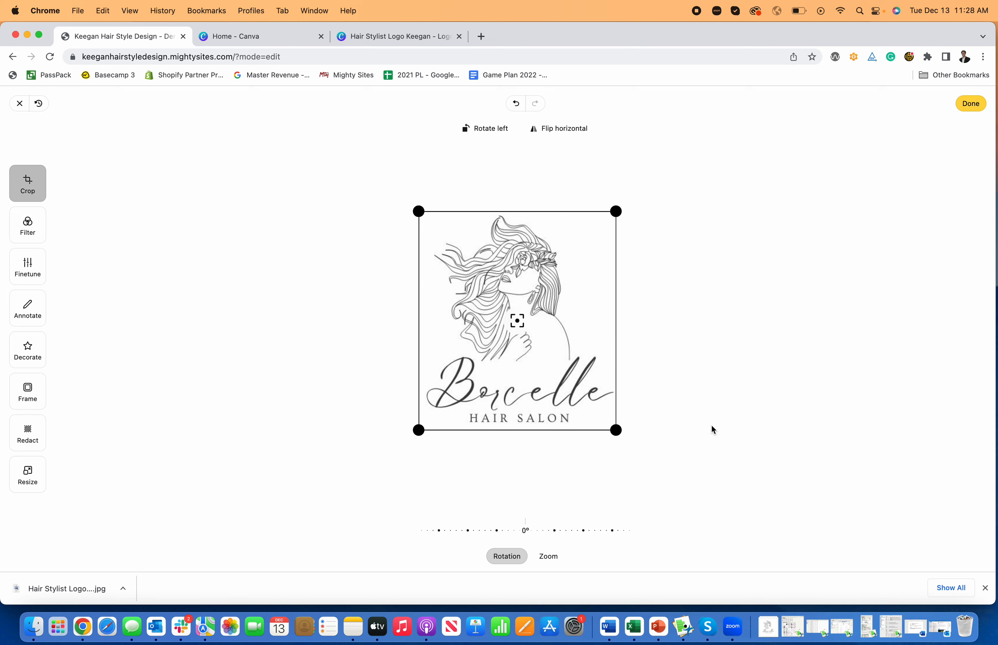
pyautogui.click(985, 588)
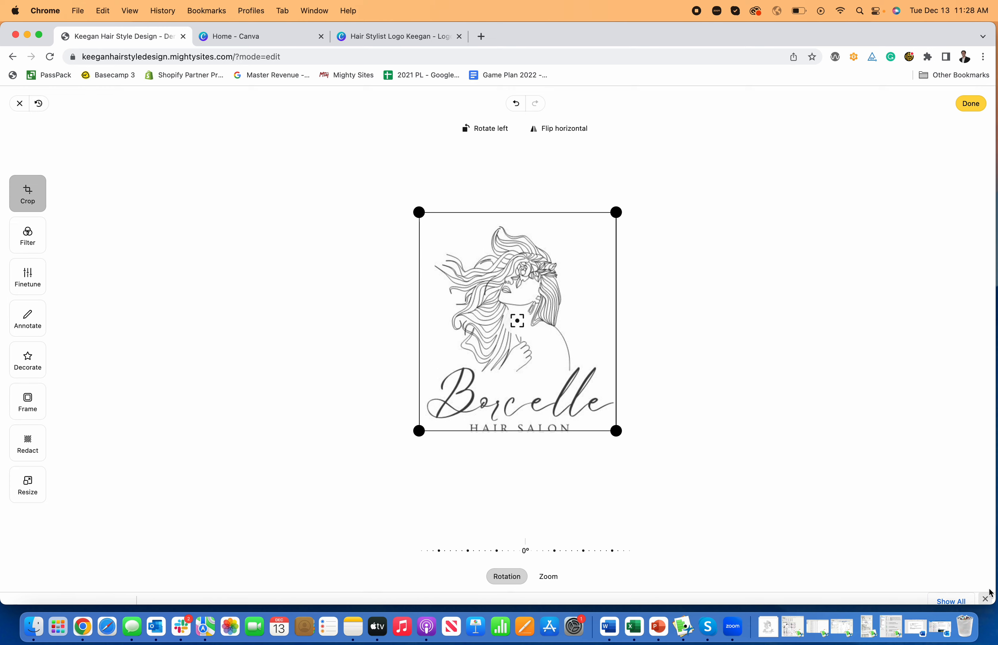
pyautogui.click(972, 104)
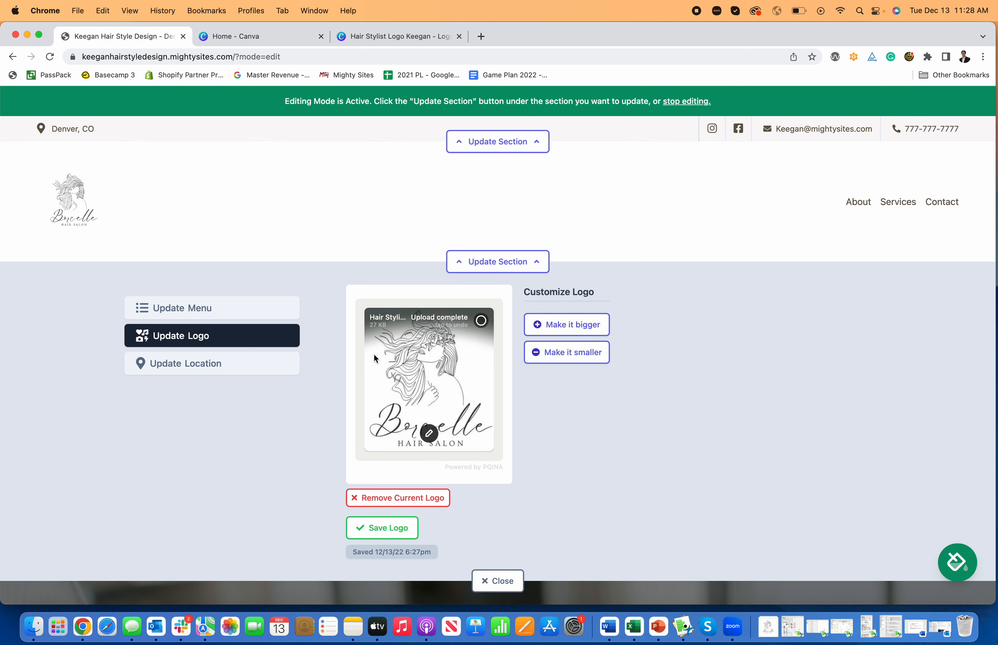
# Step: Save the cropped logo, close the Update Logo panel, and exit editing mode
pyautogui.click(388, 528)
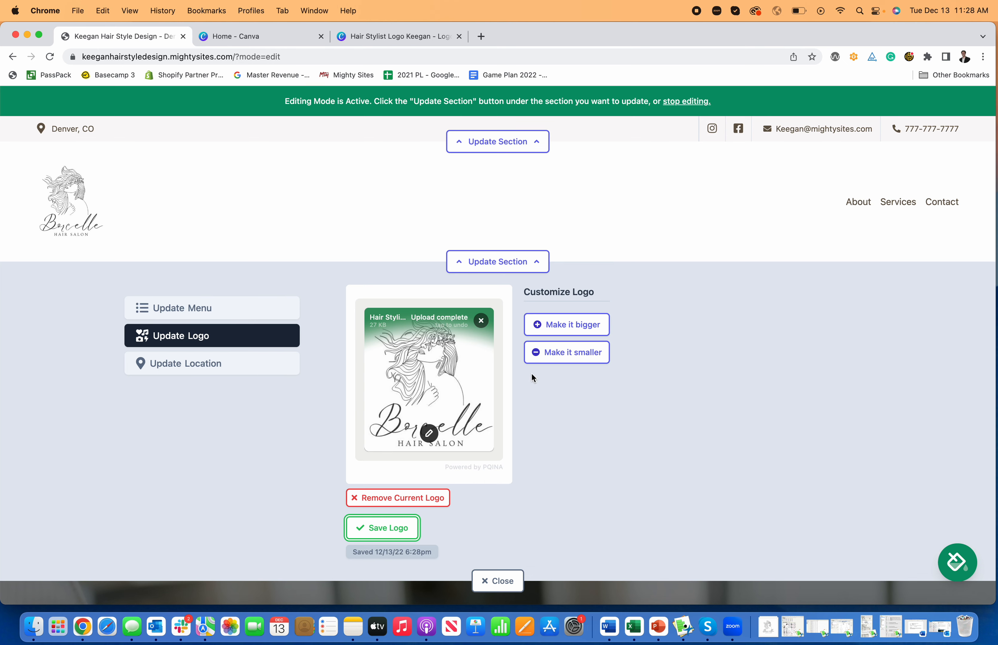
pyautogui.click(509, 573)
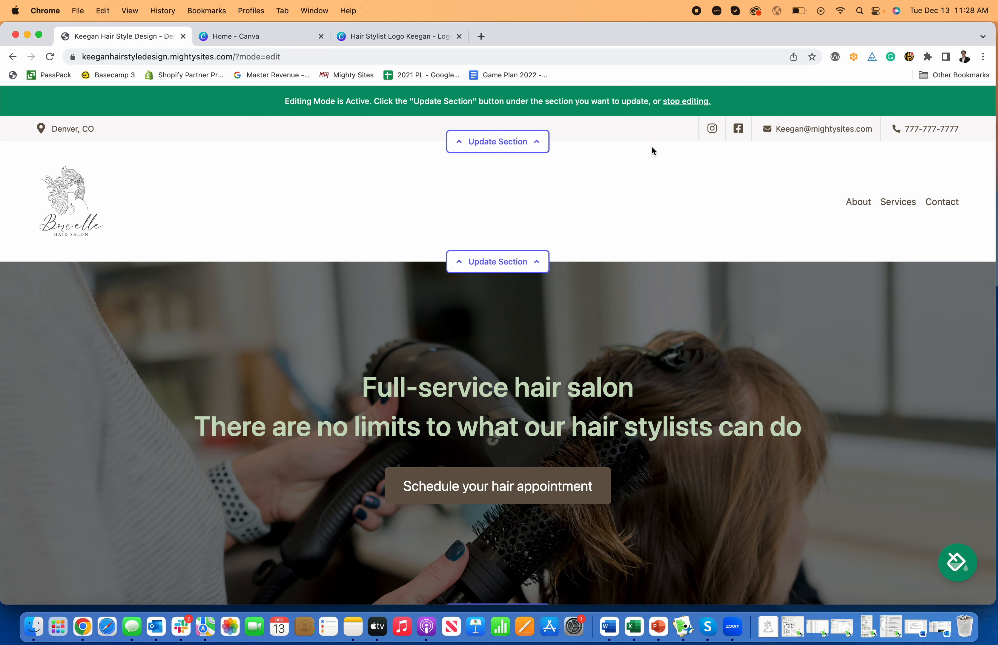
pyautogui.click(676, 101)
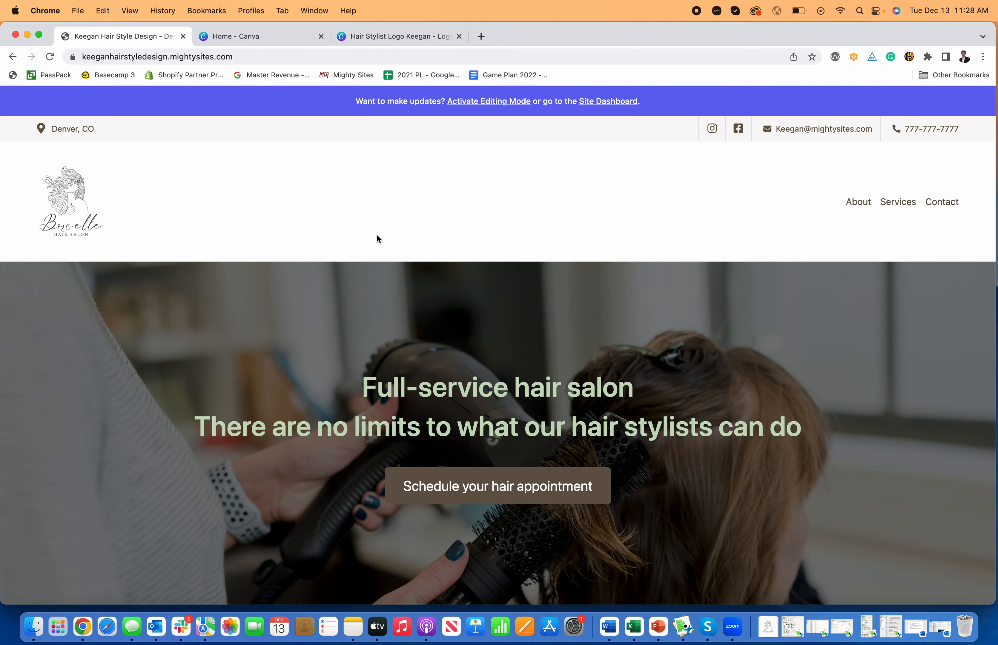
# Step: Activate editing mode and open the hero section's Update Section form
pyautogui.scroll(-15, 416, 203)
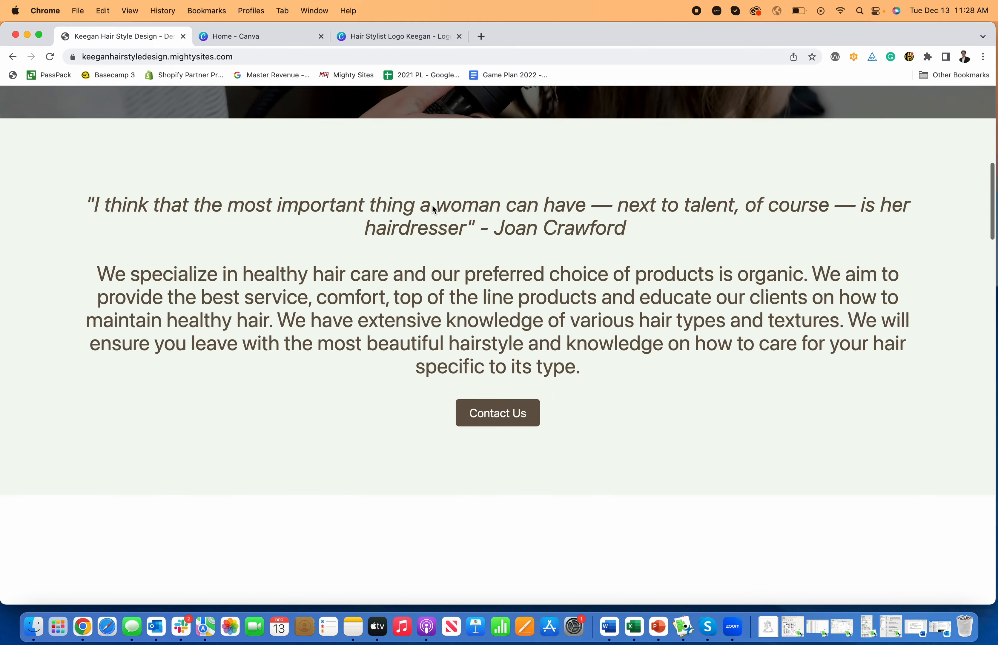
pyautogui.scroll(-20, 434, 210)
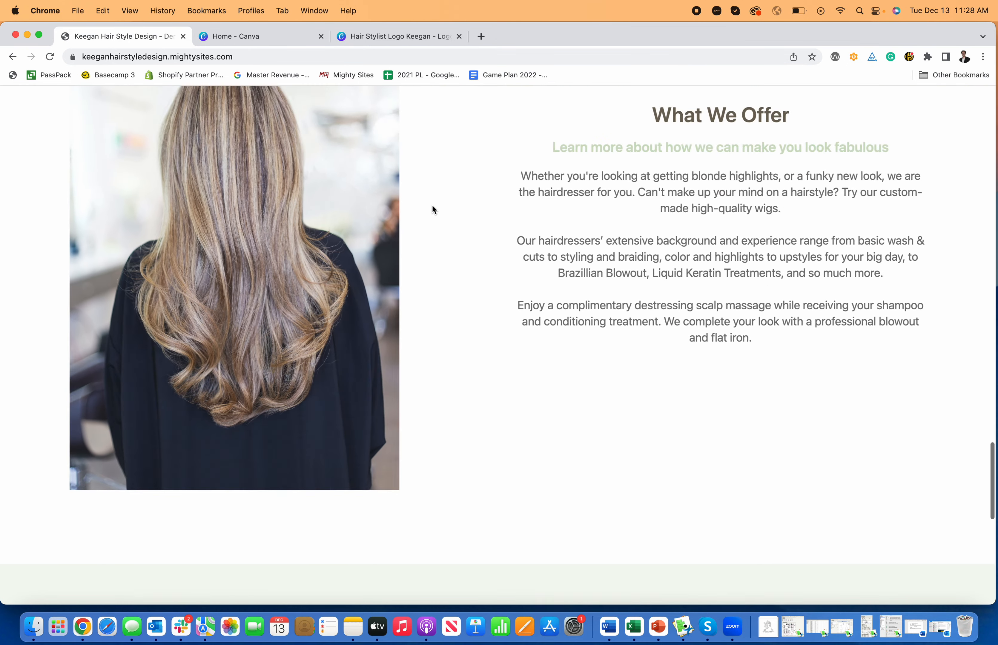
pyautogui.scroll(20, 434, 210)
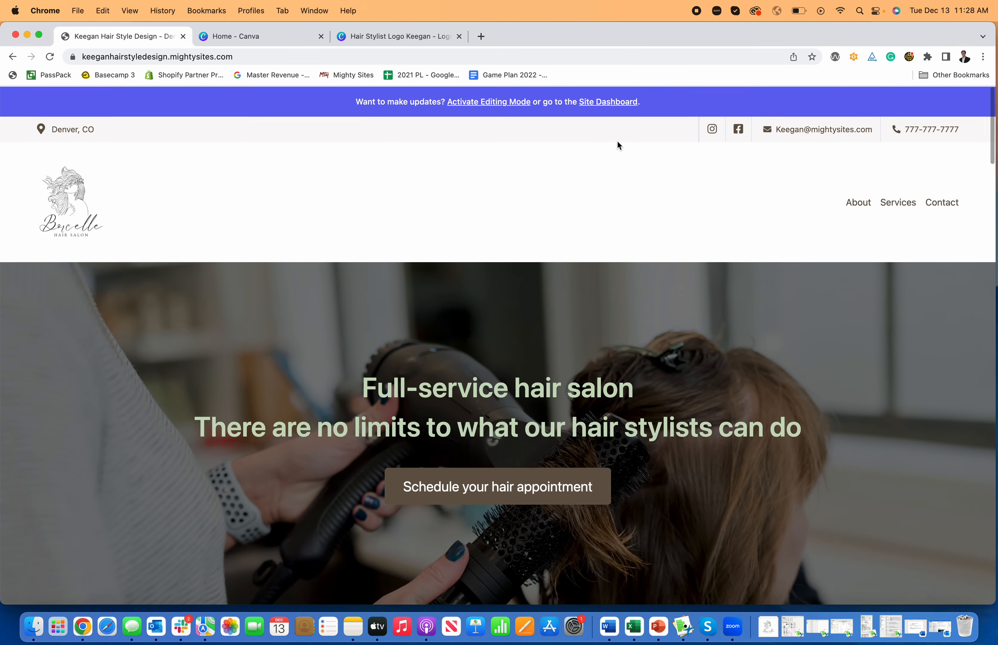
pyautogui.click(483, 103)
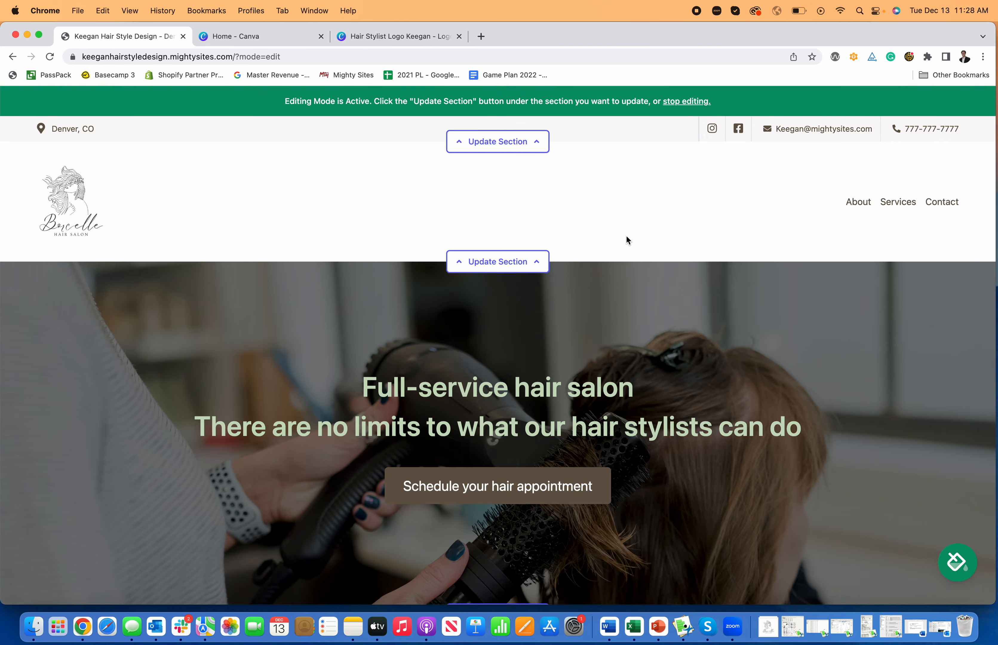
pyautogui.scroll(-2, 537, 299)
pyautogui.scroll(-3, 538, 298)
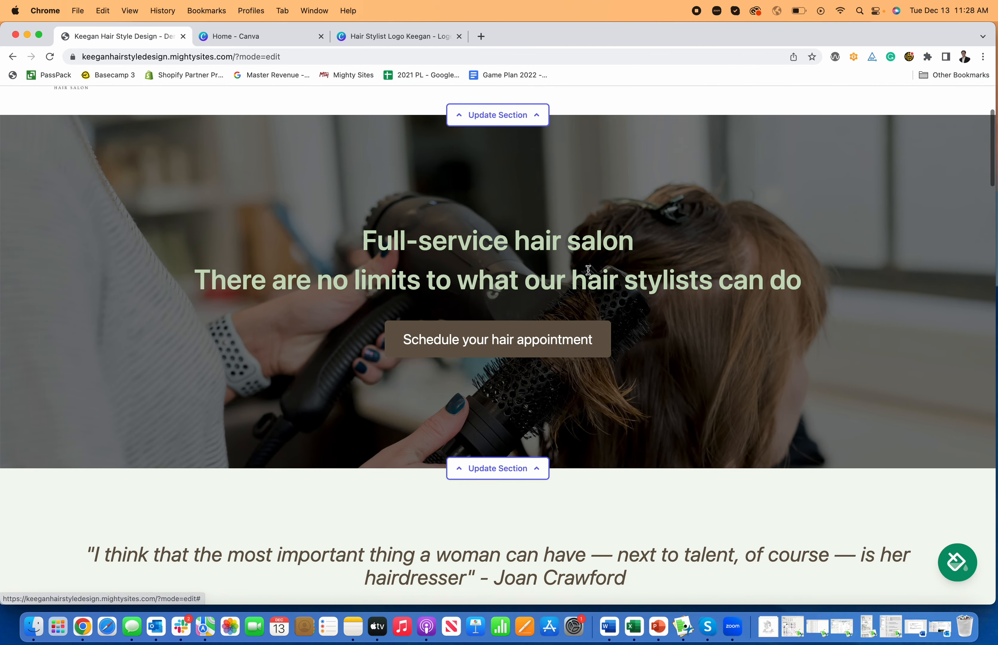
pyautogui.click(493, 469)
pyautogui.scroll(-3, 325, 394)
pyautogui.scroll(2, 296, 355)
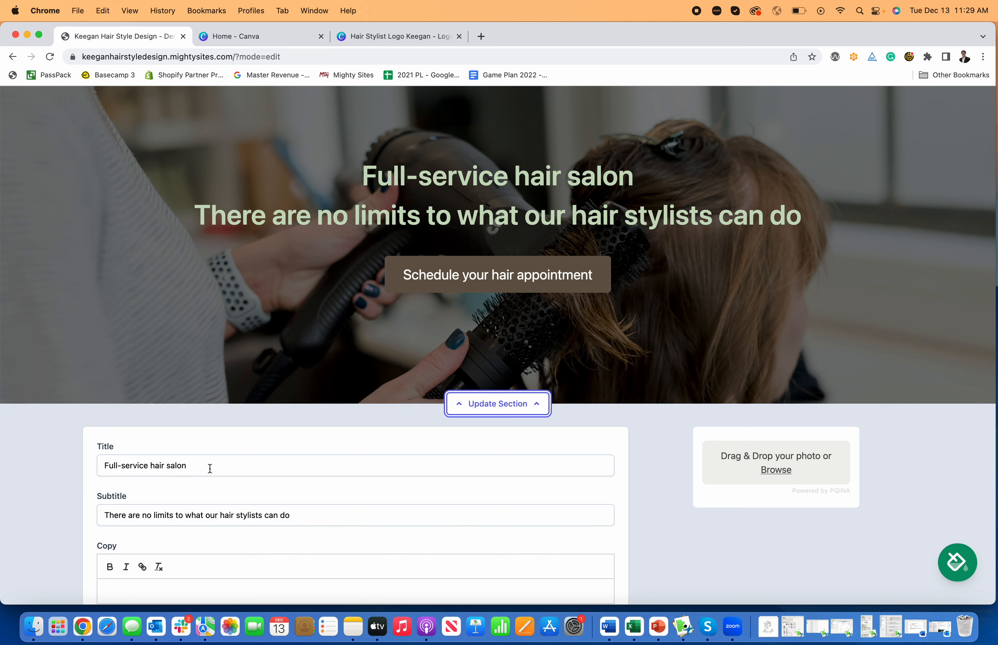
# Step: Change the hero title to 'Professional Hair Stylist'
pyautogui.doubleClick(210, 469)
pyautogui.scroll(-2, 209, 467)
pyautogui.click(182, 460)
pyautogui.scroll(3, 198, 413)
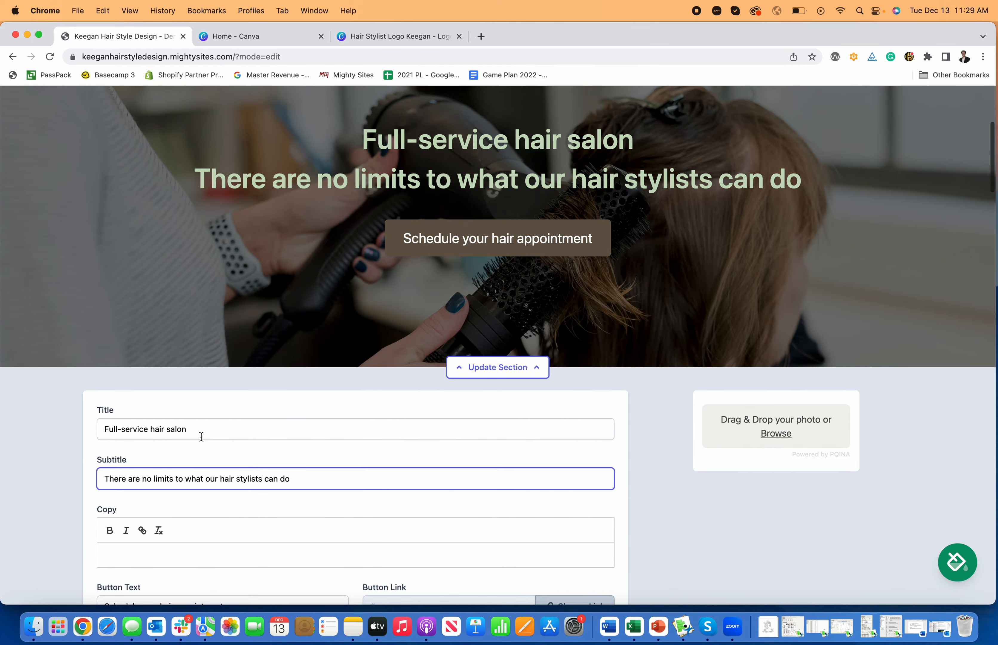
pyautogui.moveTo(196, 481); pyautogui.dragTo(97, 487)
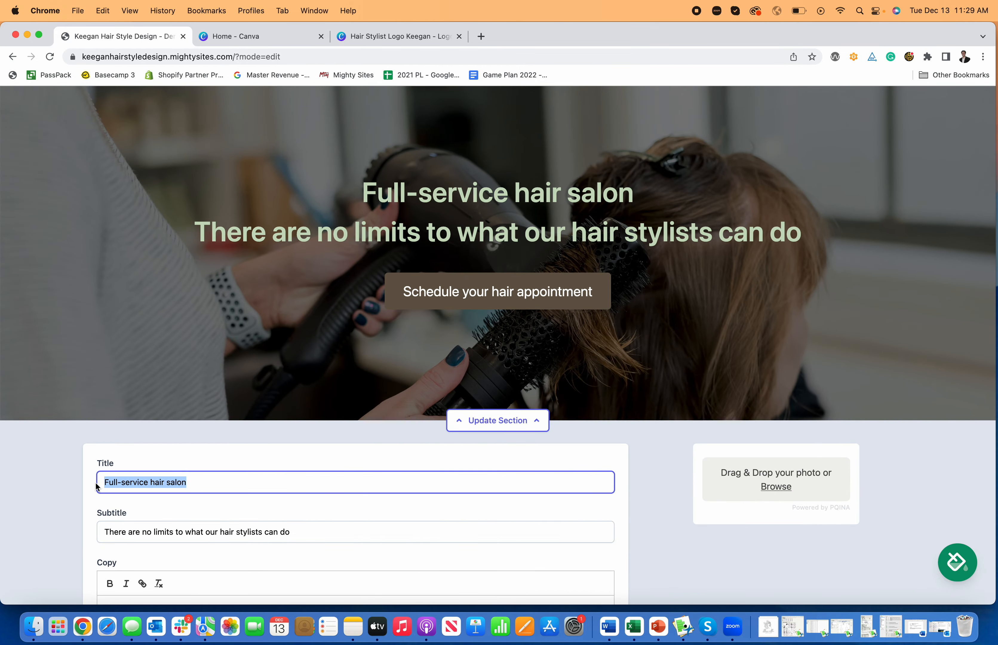
pyautogui.write('Profess')
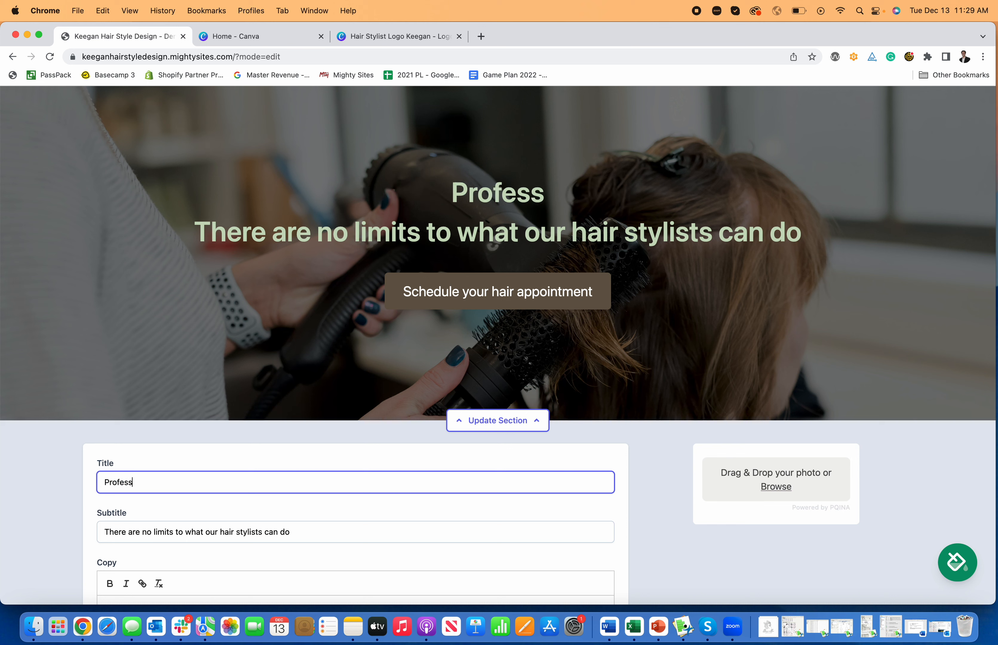
pyautogui.write('ional Hair Stylist')
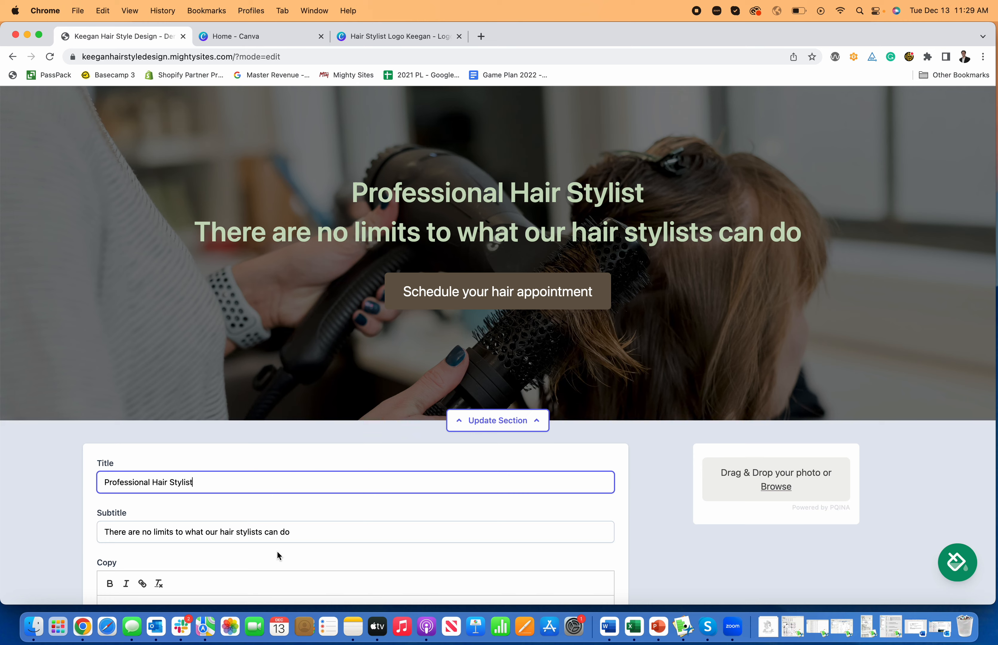
# Step: Replace the hero subtitle with '15 Years of Experience At Your Service'
pyautogui.scroll(-2, 277, 552)
pyautogui.click(302, 506)
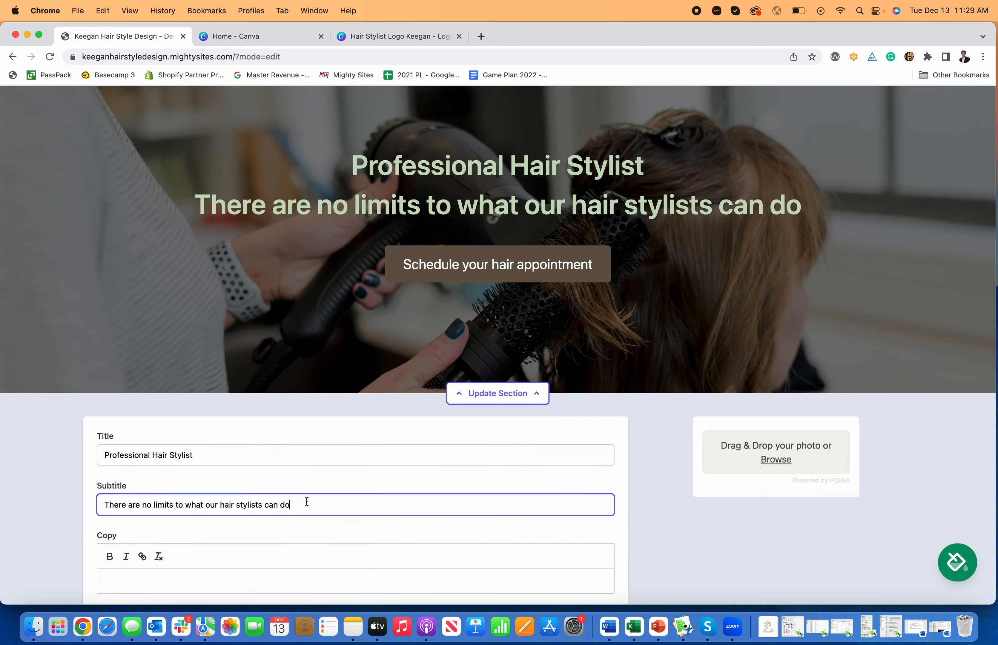
pyautogui.moveTo(307, 501); pyautogui.dragTo(52, 507)
pyautogui.click(199, 505)
pyautogui.scroll(-1, 312, 506)
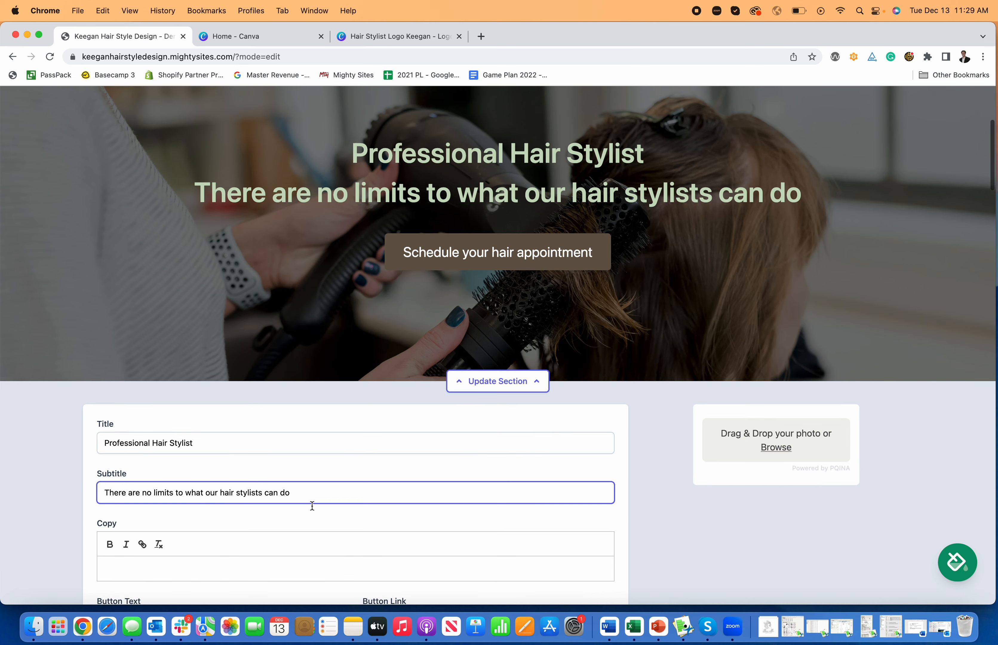
pyautogui.moveTo(316, 493); pyautogui.dragTo(91, 495)
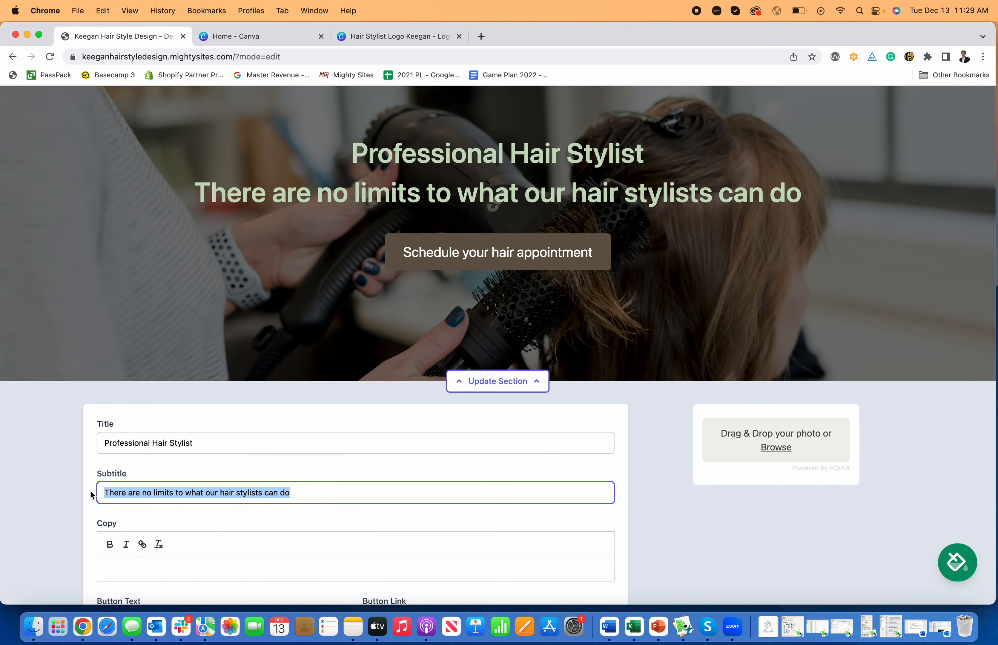
pyautogui.click(83, 491)
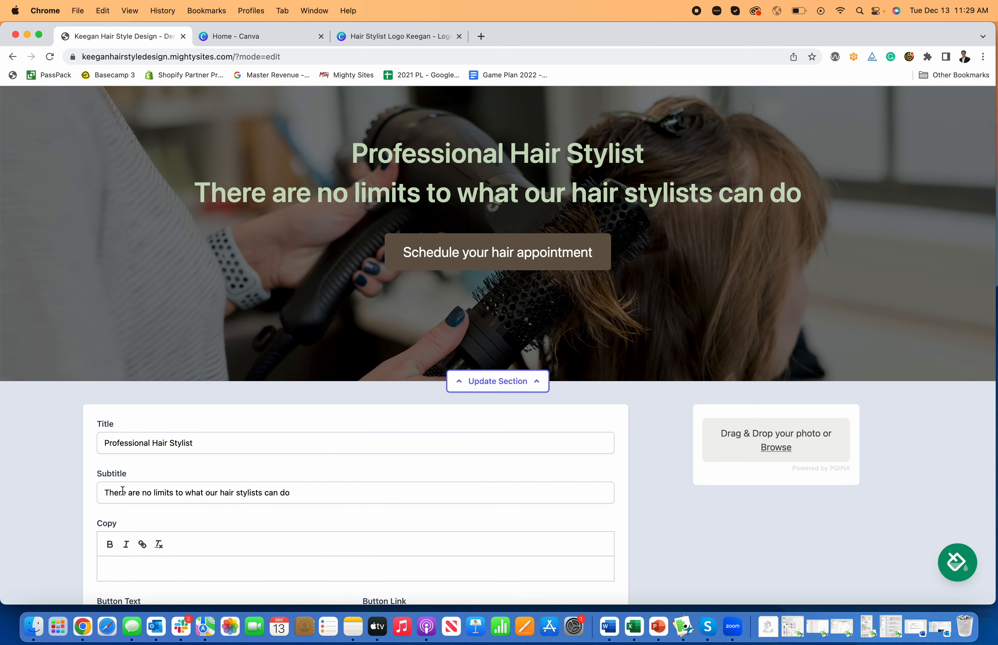
pyautogui.tripleClick(292, 497)
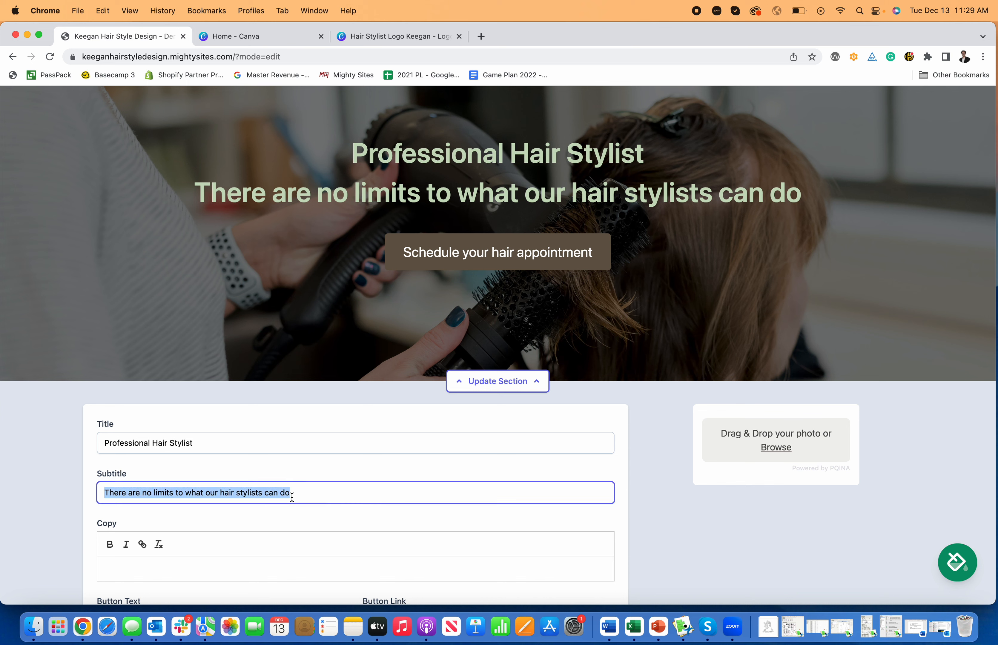
pyautogui.write('15 Years of ')
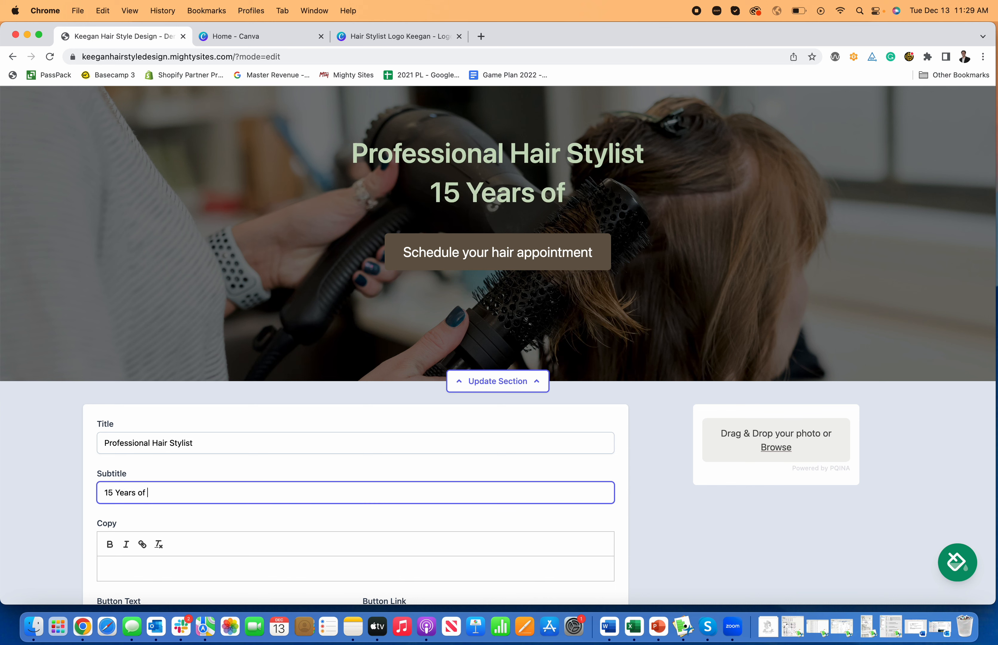
pyautogui.write('Experience ')
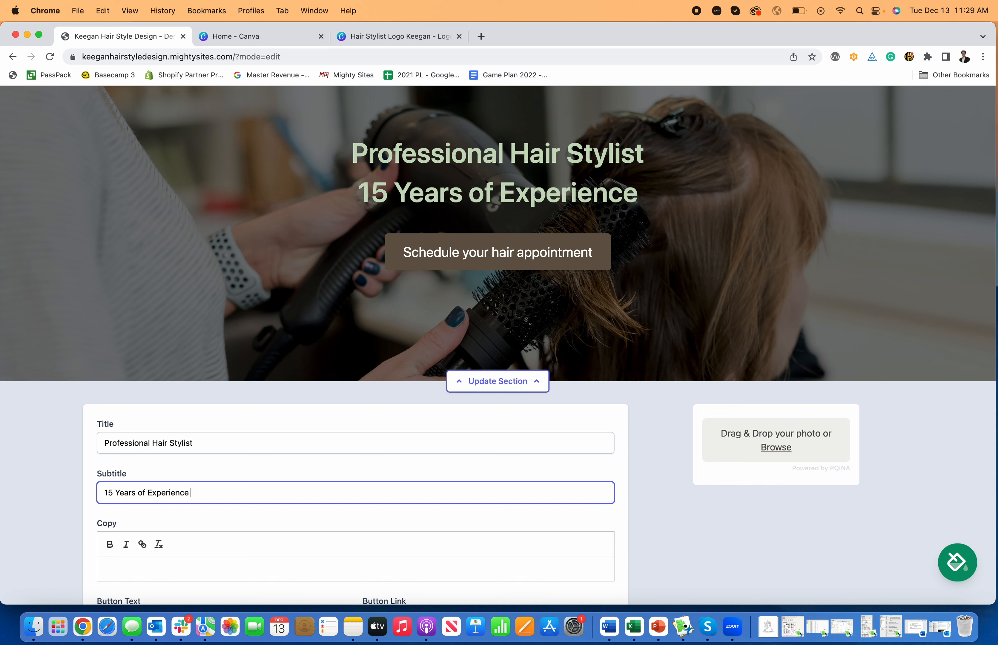
pyautogui.write('At Your Servic')
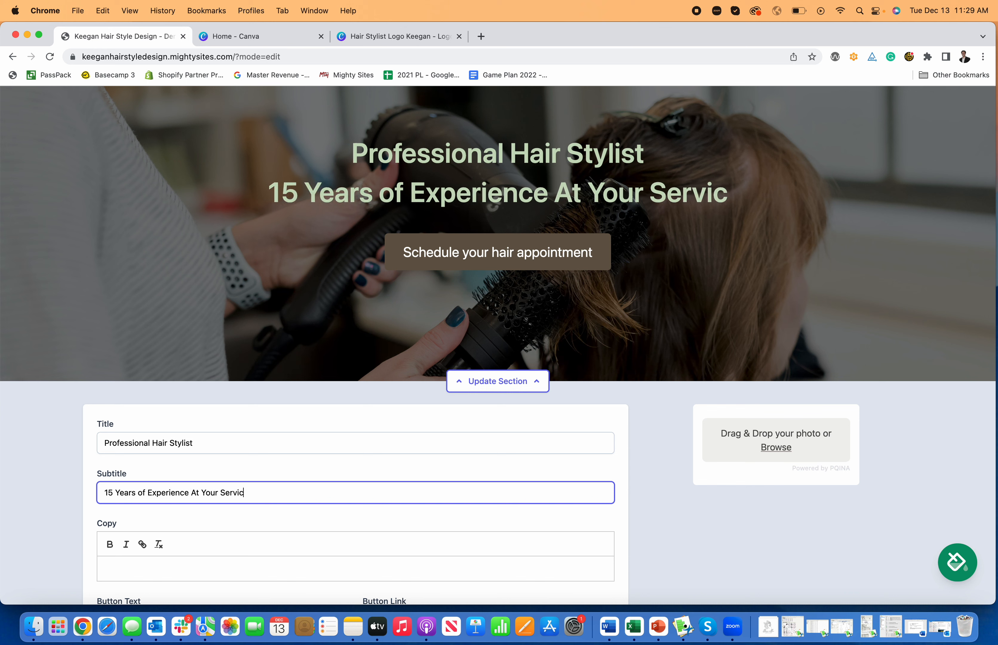
pyautogui.write('e')
pyautogui.click(660, 549)
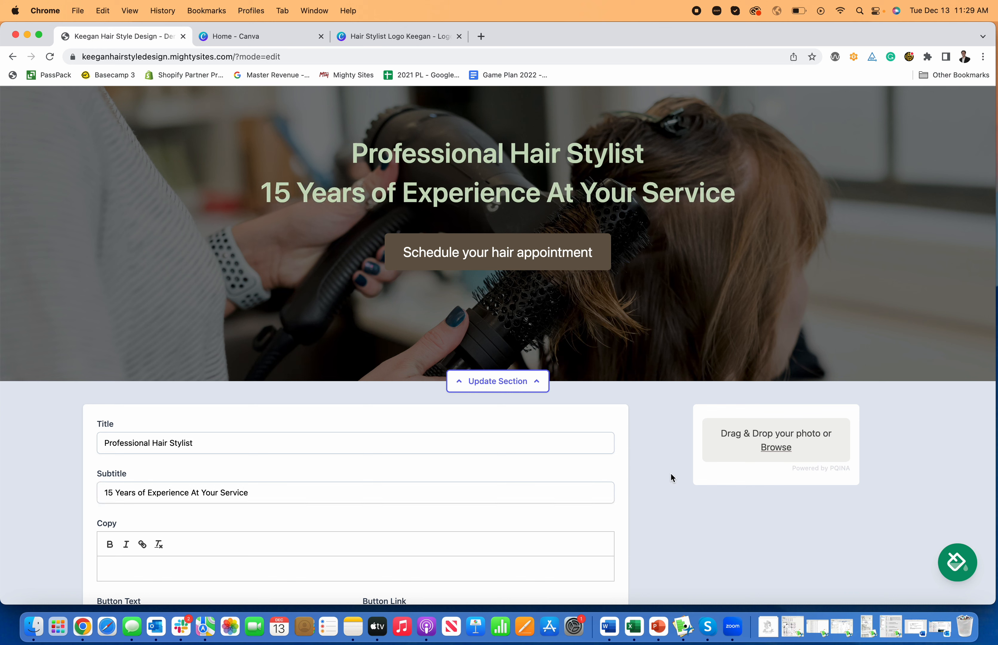
pyautogui.scroll(3, 670, 474)
pyautogui.scroll(-4, 668, 474)
pyautogui.scroll(-1, 655, 474)
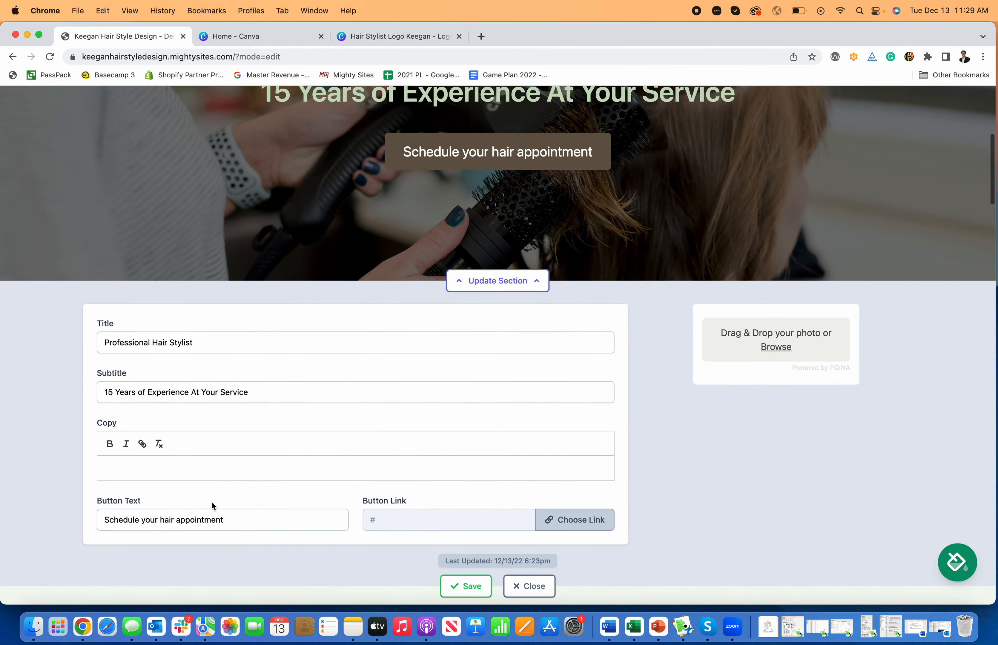
# Step: Link the appointment button to the Home: Lead Form section and save the hero
pyautogui.click(544, 521)
pyautogui.click(501, 363)
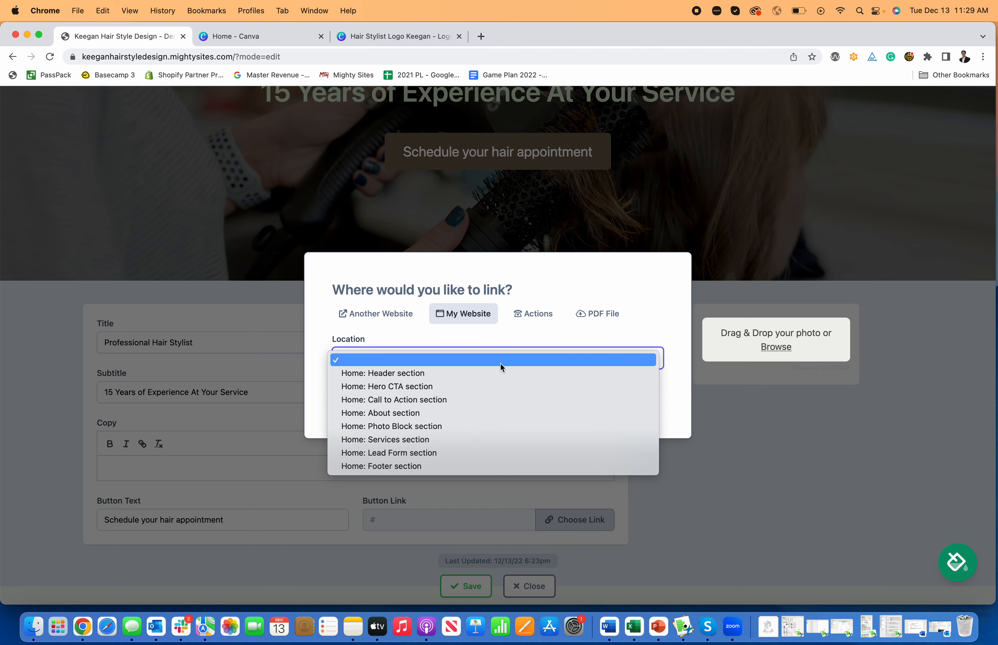
pyautogui.click(459, 451)
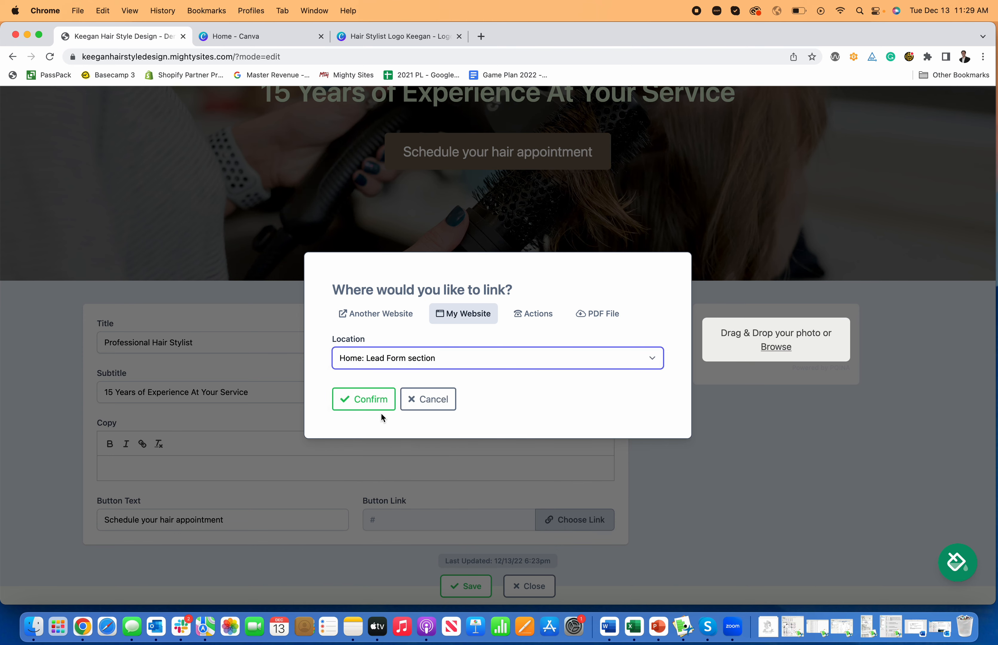
pyautogui.click(369, 402)
pyautogui.click(467, 595)
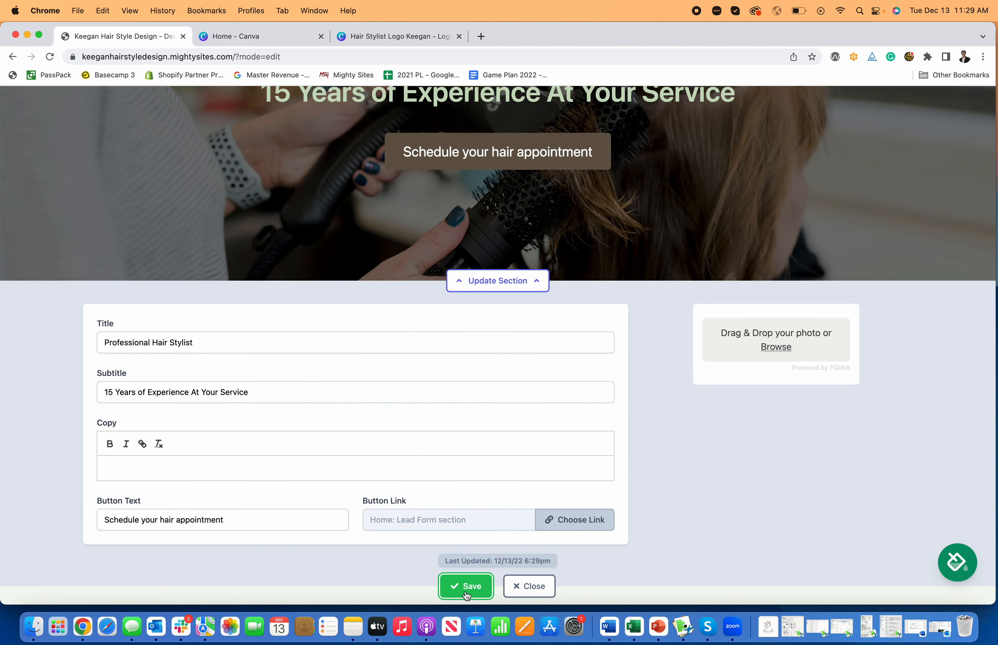
pyautogui.click(498, 281)
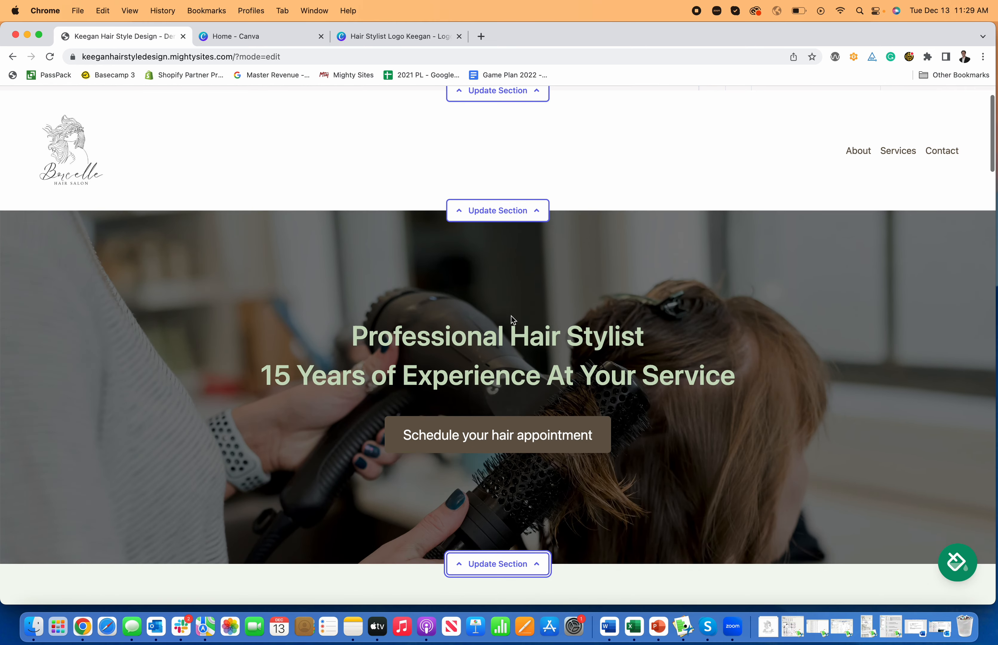
# Step: Test whether the hero's appointment button reaches the lead form
pyautogui.click(527, 435)
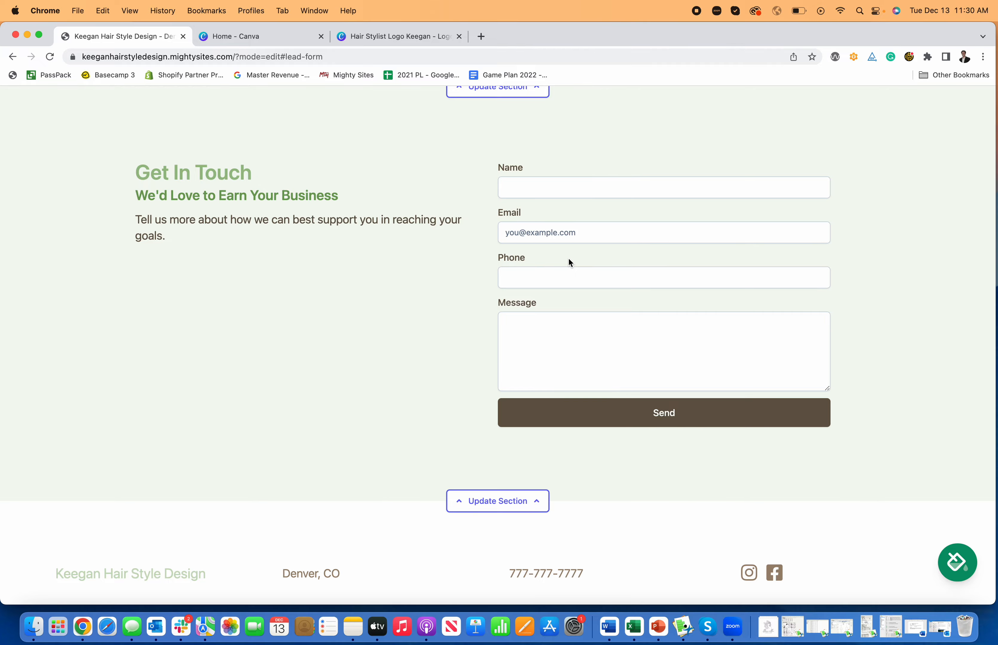
pyautogui.scroll(20, 575, 256)
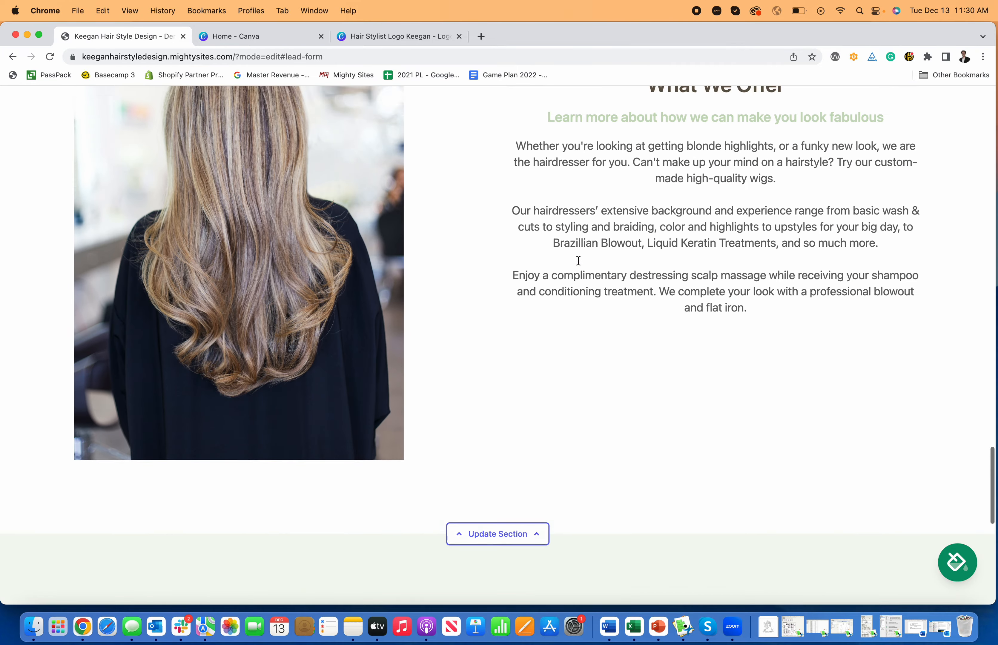
pyautogui.scroll(20, 579, 264)
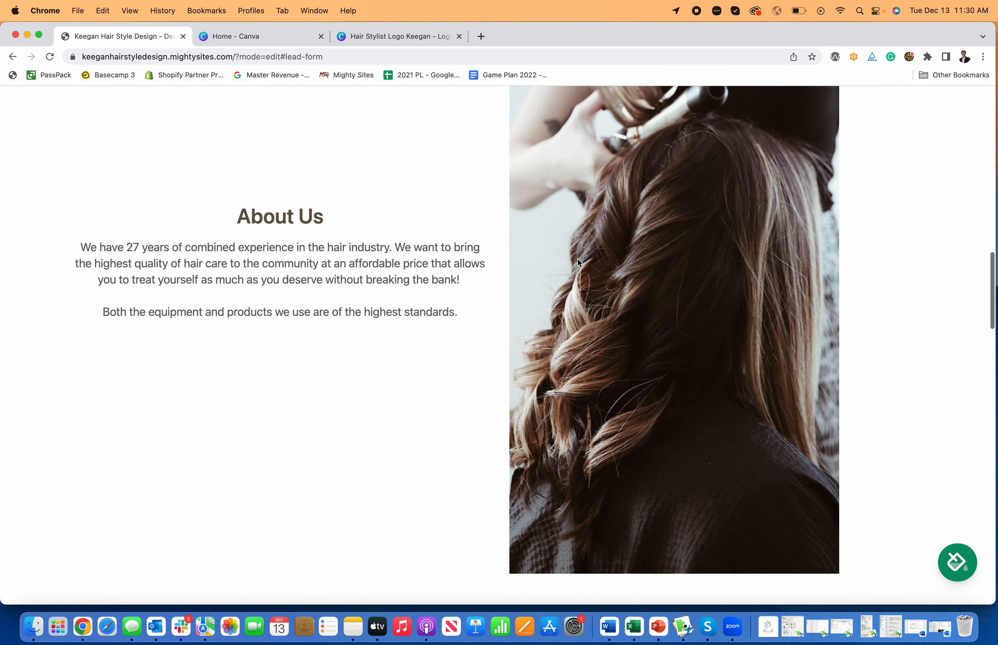
pyautogui.scroll(8, 576, 262)
pyautogui.scroll(-5, 575, 264)
pyautogui.scroll(5, 575, 271)
pyautogui.scroll(-2, 575, 268)
pyautogui.scroll(1, 575, 269)
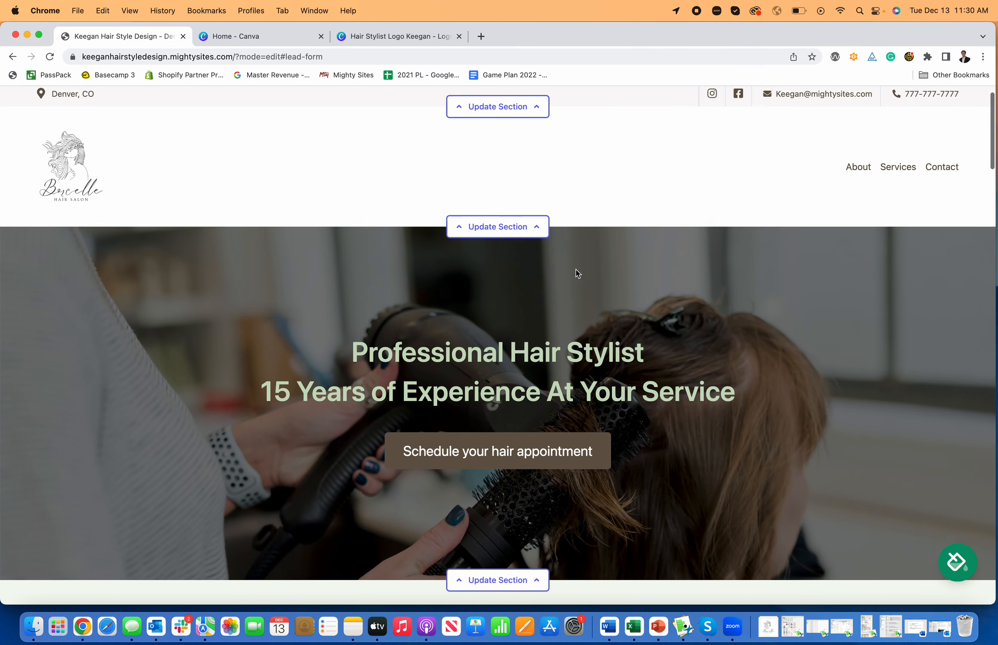
pyautogui.scroll(-4, 576, 269)
# Step: Check Calendly's Service Appointment times for December 13 and copy the scheduling page address
pyautogui.click(481, 37)
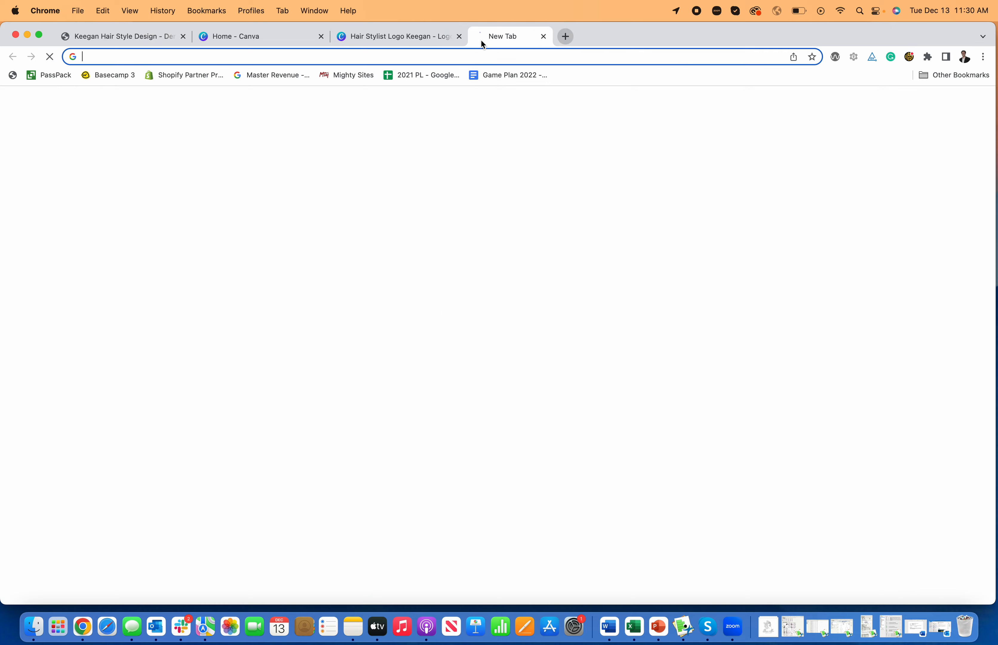
pyautogui.write('cale')
pyautogui.press('Return')
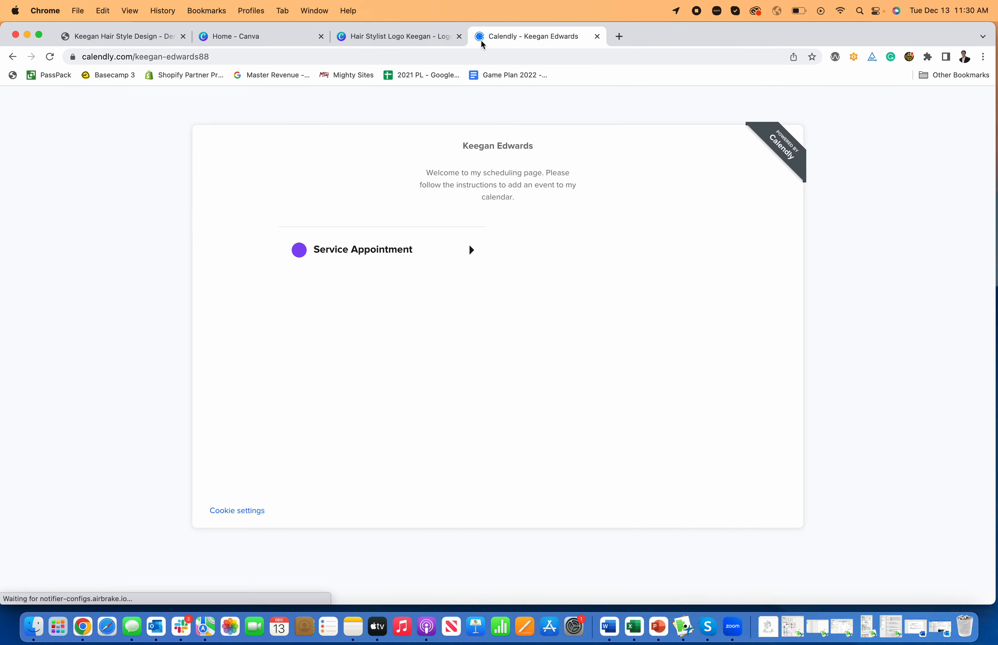
pyautogui.click(432, 246)
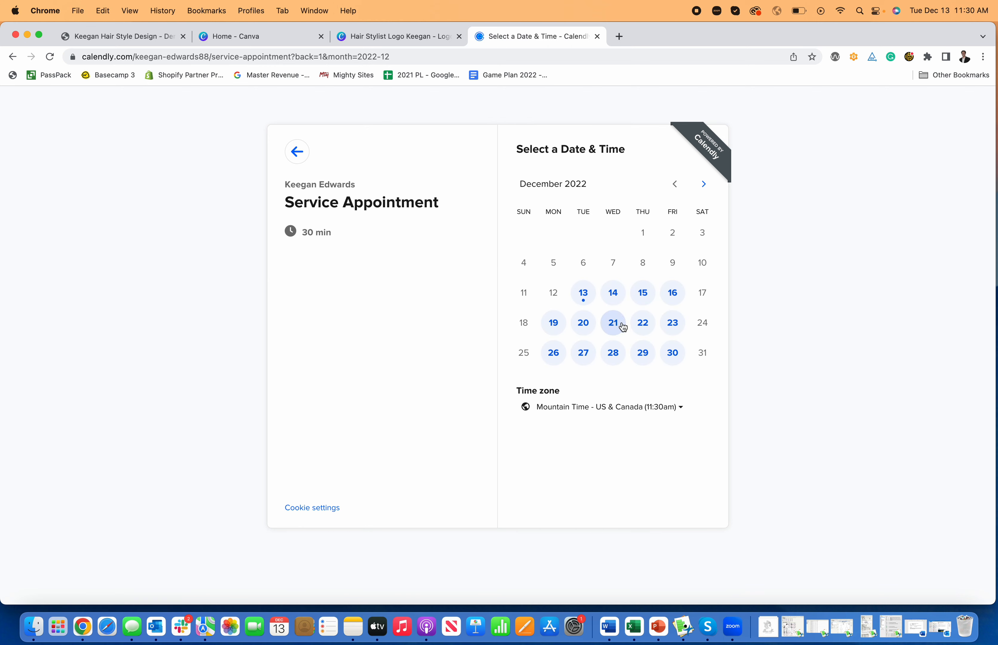
pyautogui.click(585, 296)
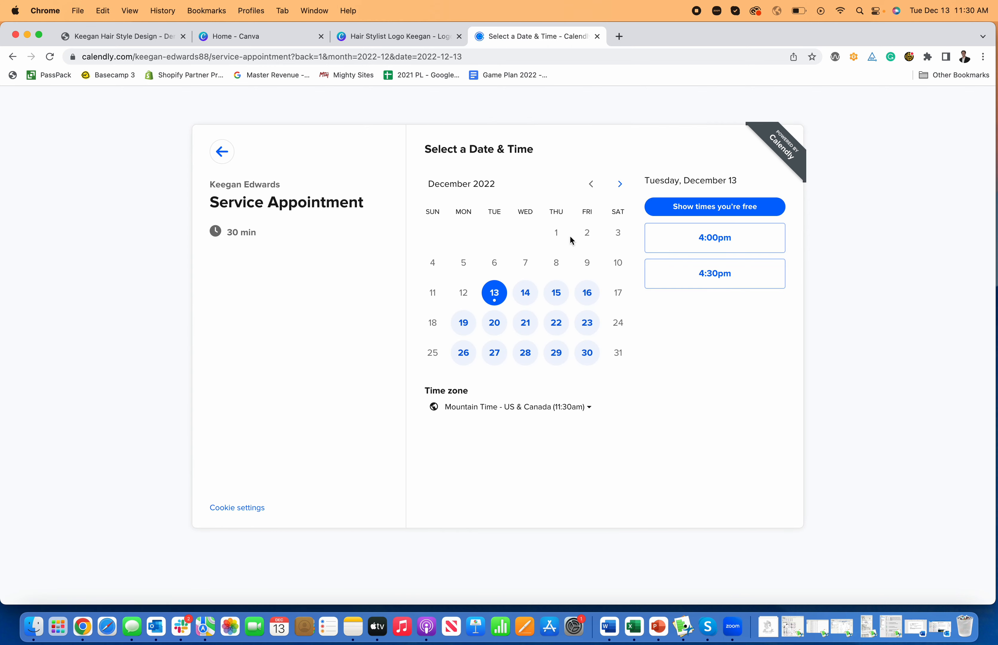
pyautogui.click(222, 152)
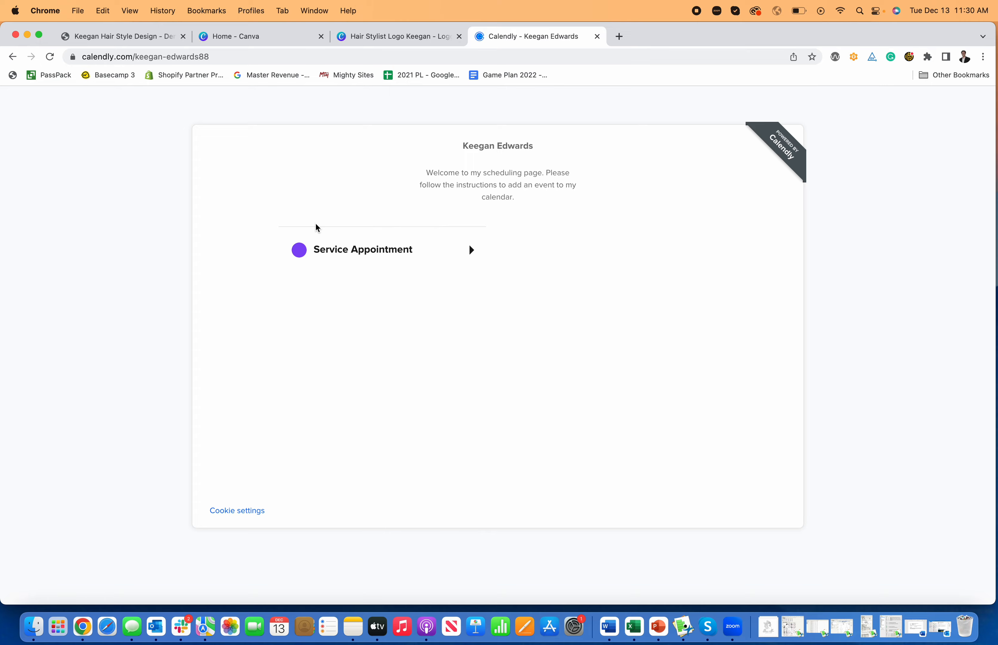
pyautogui.click(245, 53)
pyautogui.press('super+c')
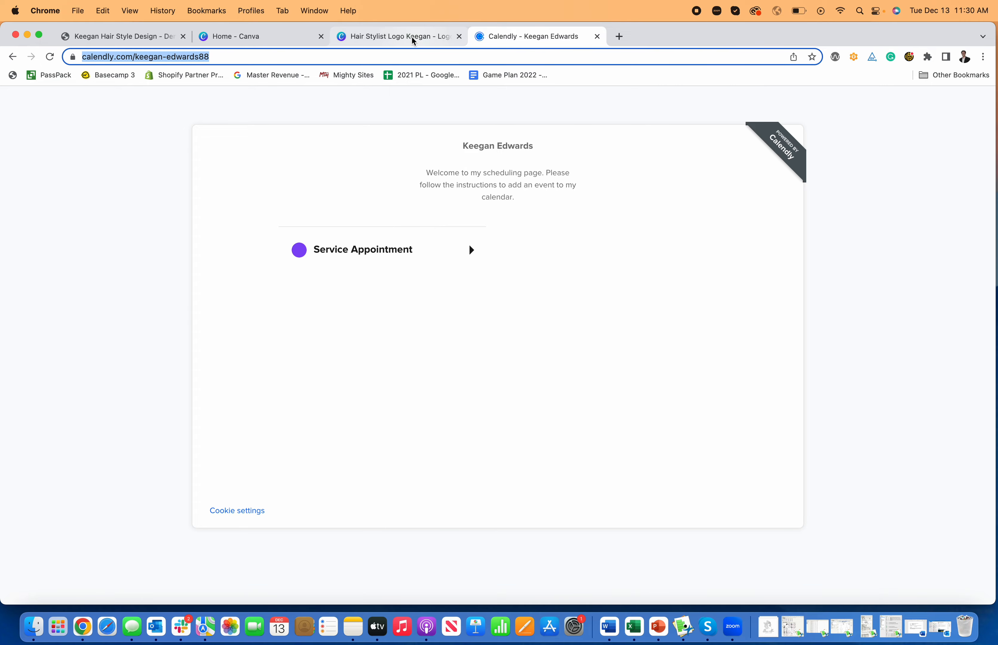
pyautogui.click(80, 37)
# Step: Link the hero button to the Calendly page URL as an external website and close the editor
pyautogui.scroll(4, 462, 252)
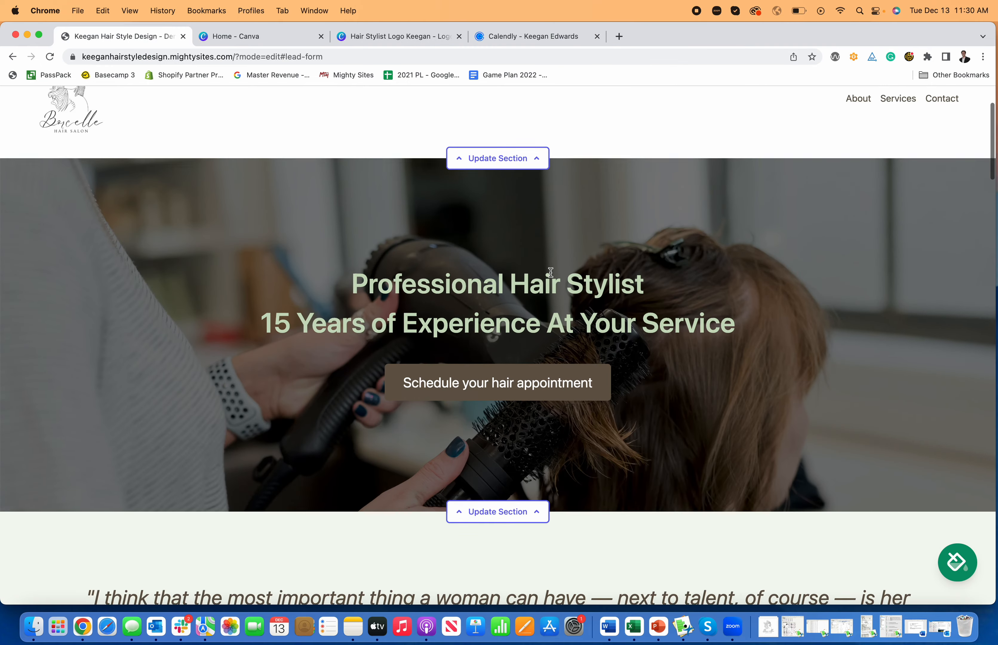
pyautogui.scroll(-6, 552, 272)
pyautogui.click(530, 361)
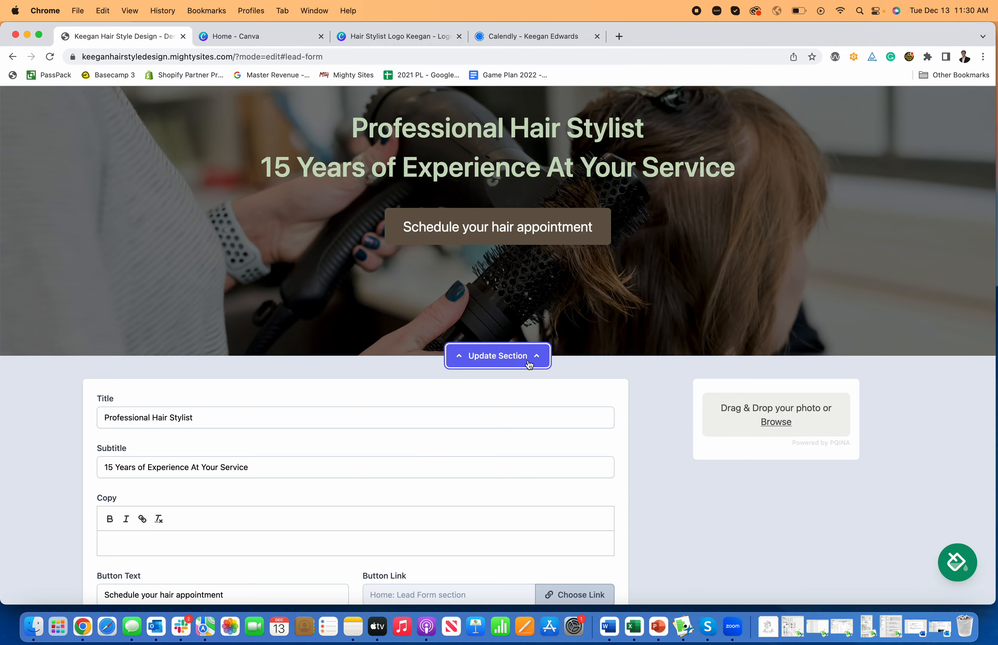
pyautogui.scroll(-5, 528, 365)
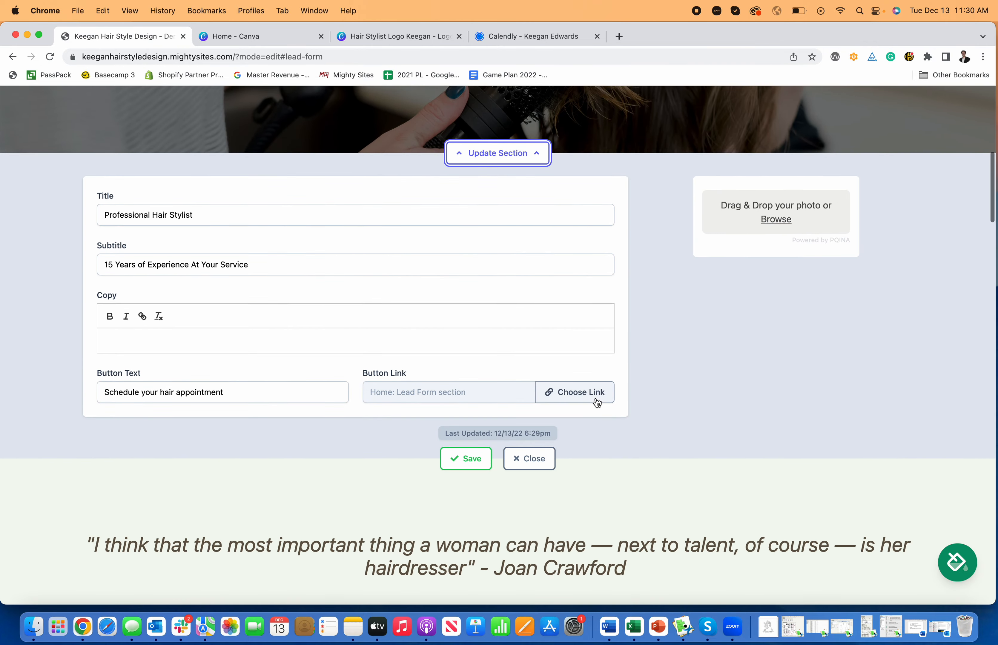
pyautogui.click(596, 399)
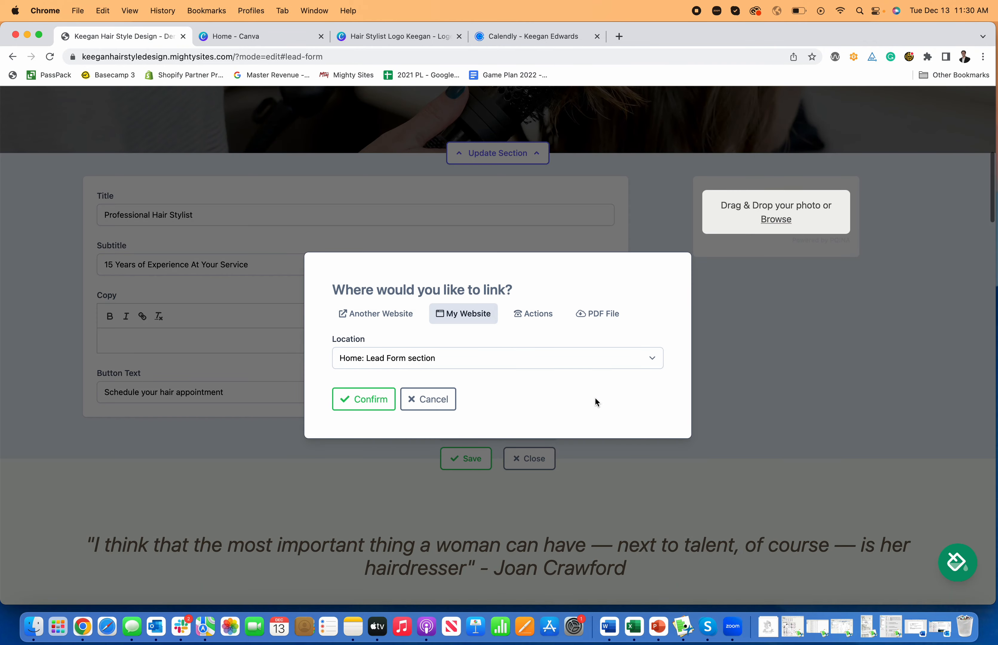
pyautogui.click(371, 316)
pyautogui.click(426, 358)
pyautogui.press('super+v')
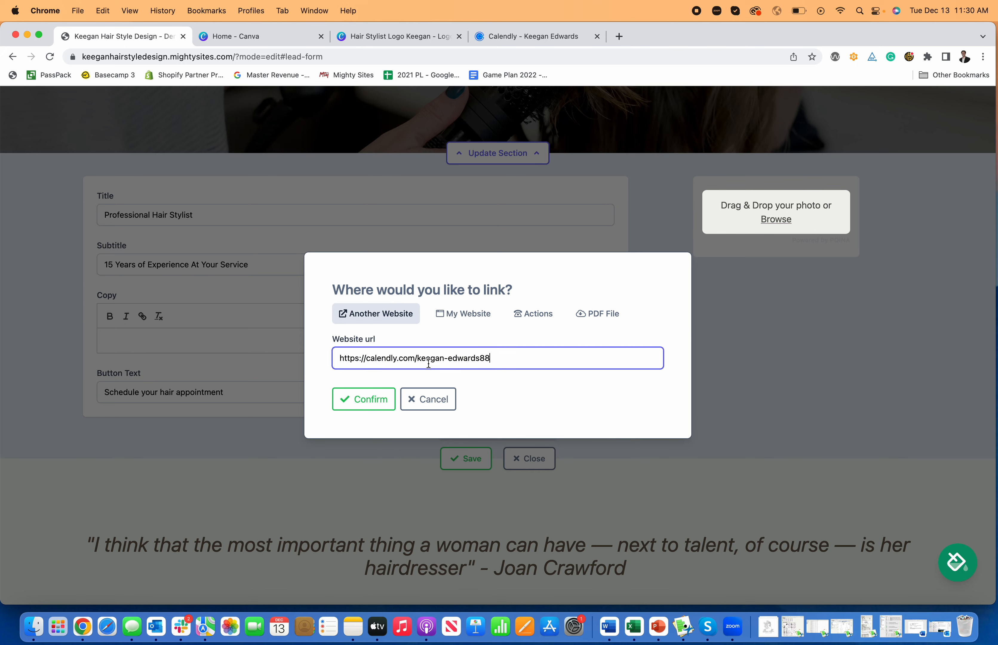
pyautogui.click(374, 399)
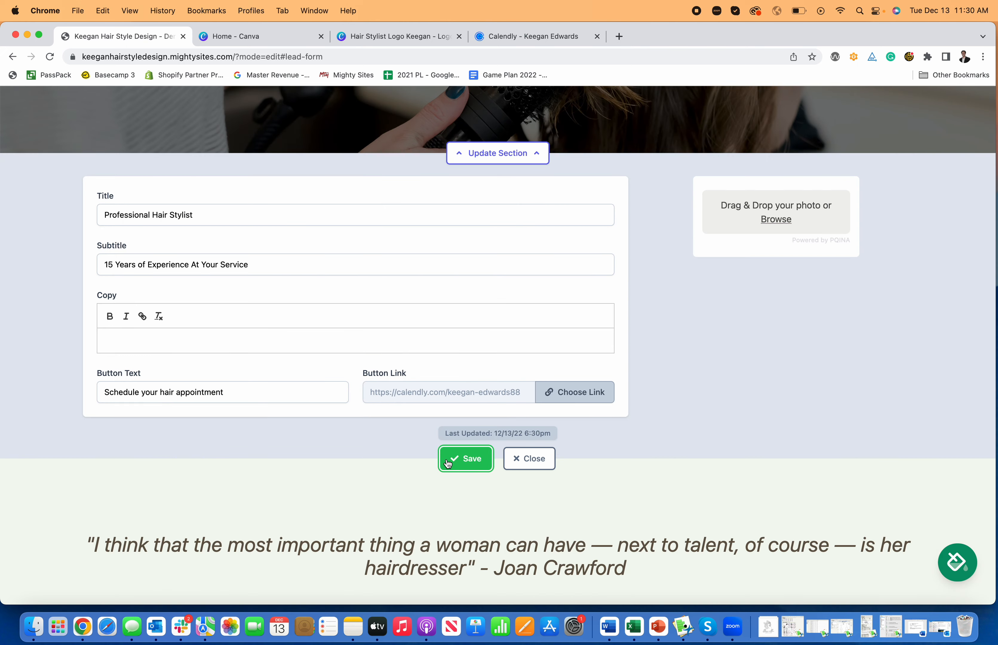
pyautogui.click(533, 462)
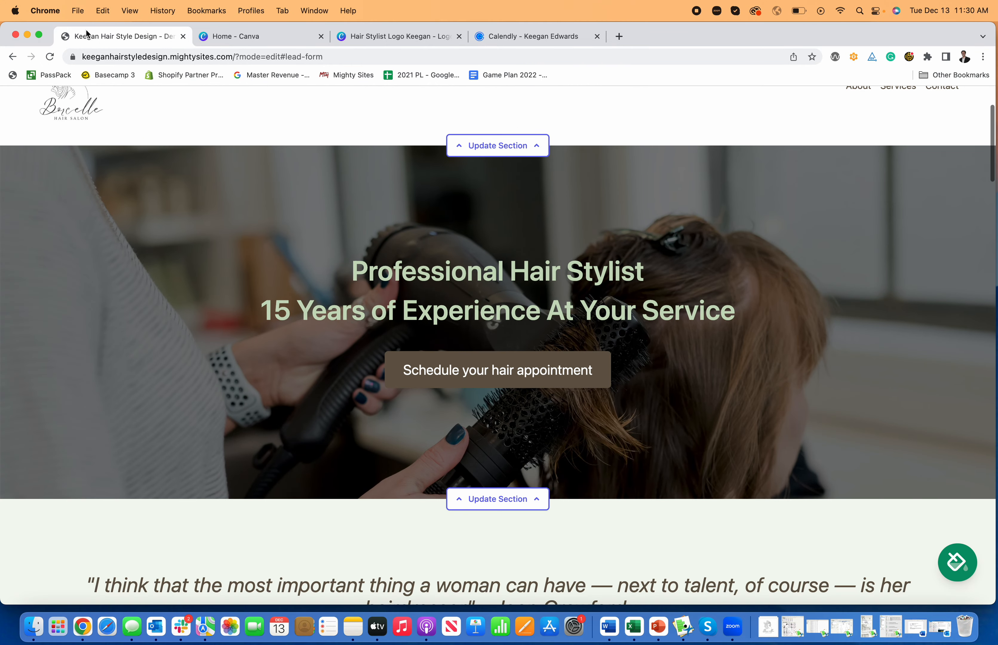
# Step: Reload the site and confirm 'Schedule your hair appointment' opens Calendly, then go back
pyautogui.click(57, 61)
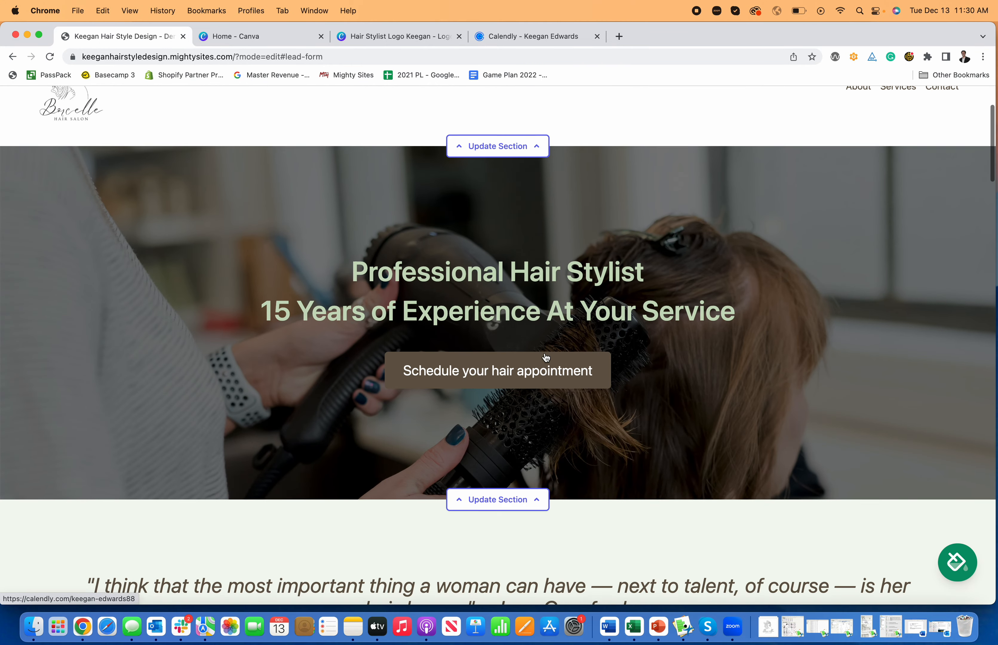
pyautogui.scroll(1, 544, 357)
pyautogui.click(519, 399)
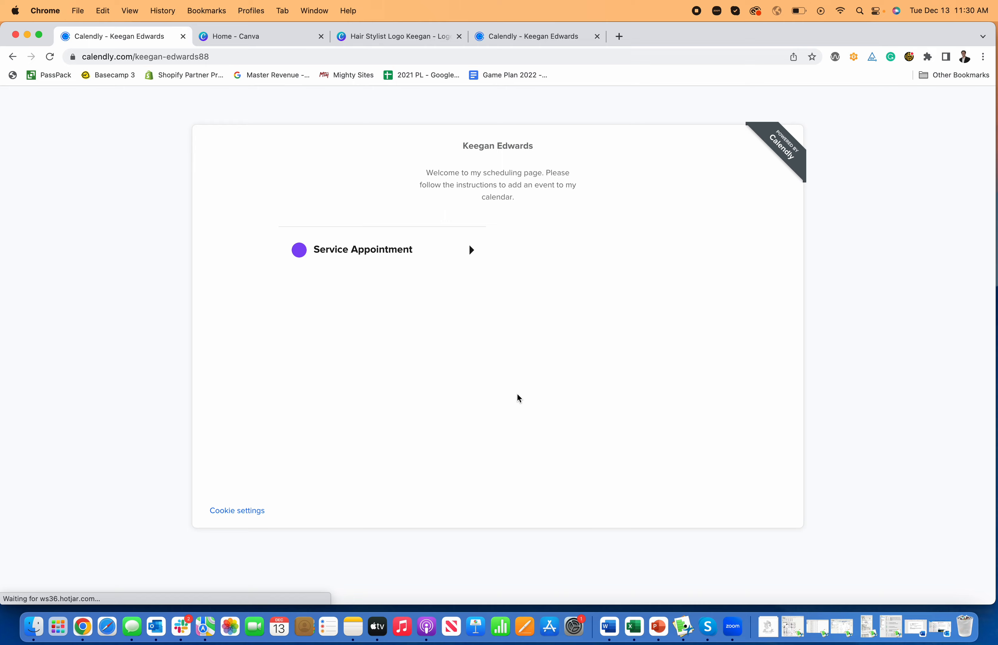
pyautogui.click(11, 57)
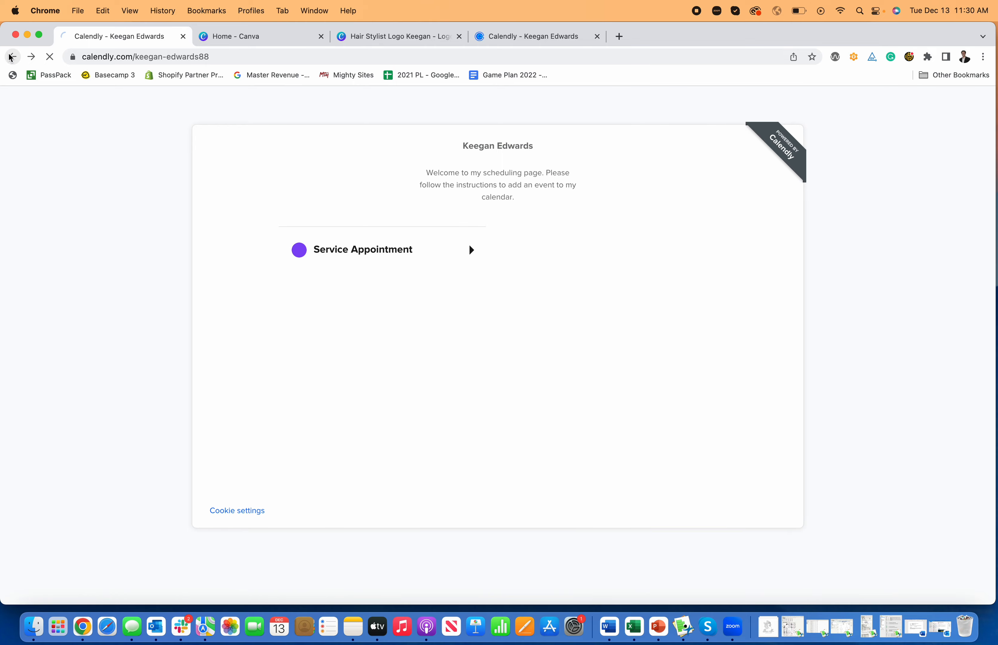
pyautogui.scroll(3, 520, 241)
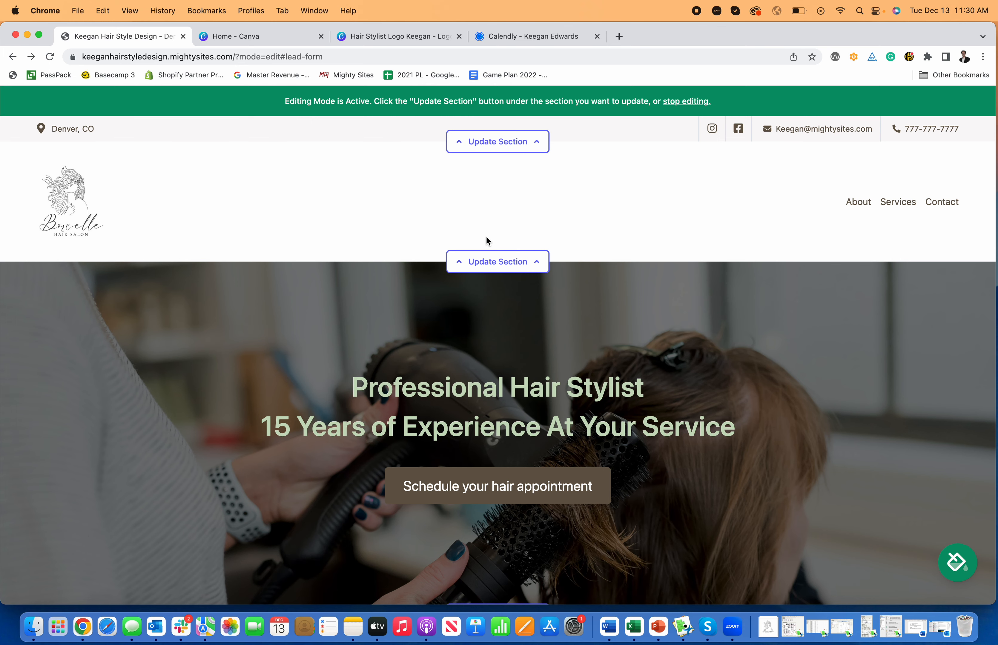
pyautogui.scroll(-1, 605, 491)
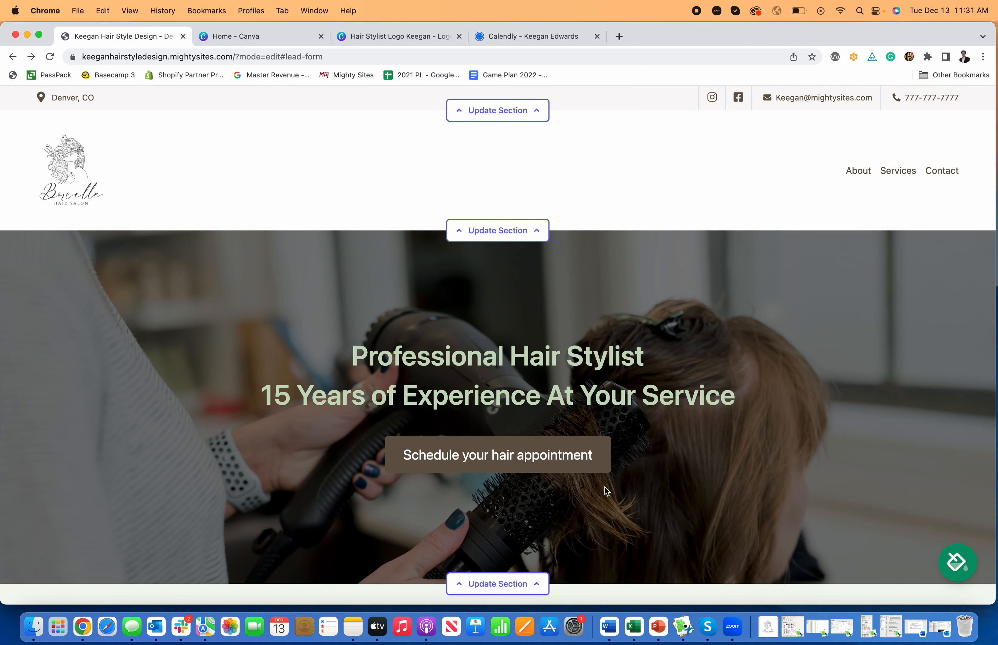
pyautogui.scroll(-3, 635, 454)
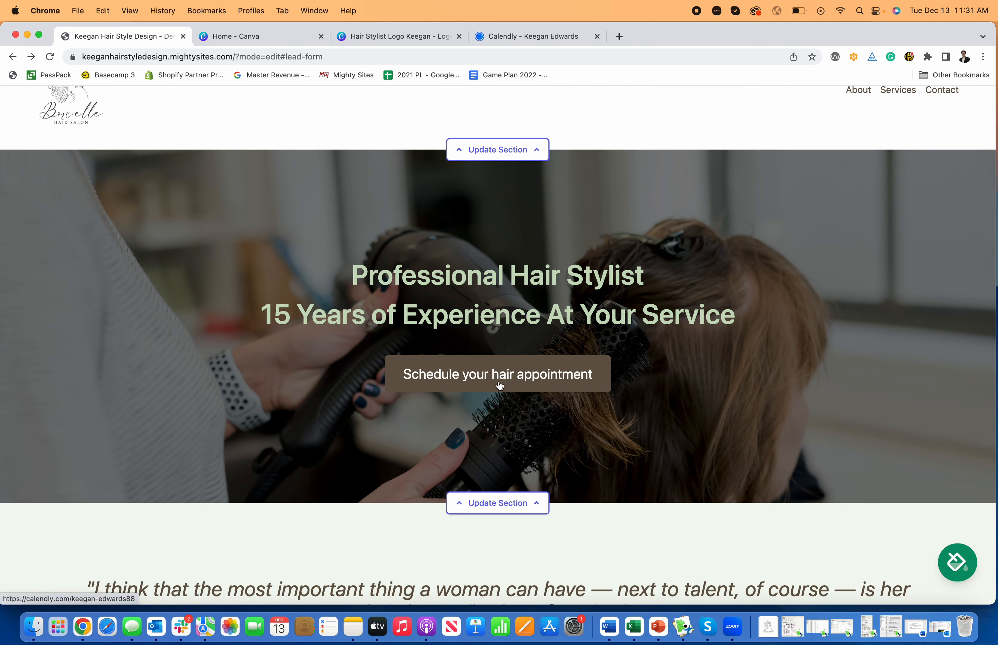
pyautogui.scroll(-2, 526, 474)
pyautogui.click(524, 454)
pyautogui.scroll(-1, 522, 465)
pyautogui.scroll(-6, 523, 463)
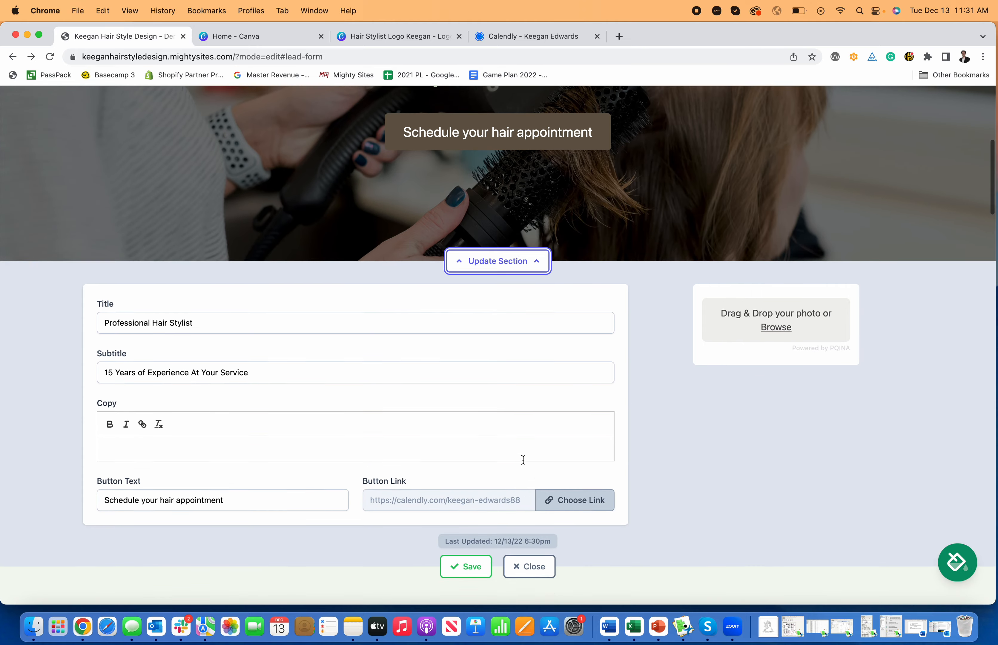
pyautogui.click(578, 488)
pyautogui.click(487, 319)
pyautogui.click(530, 315)
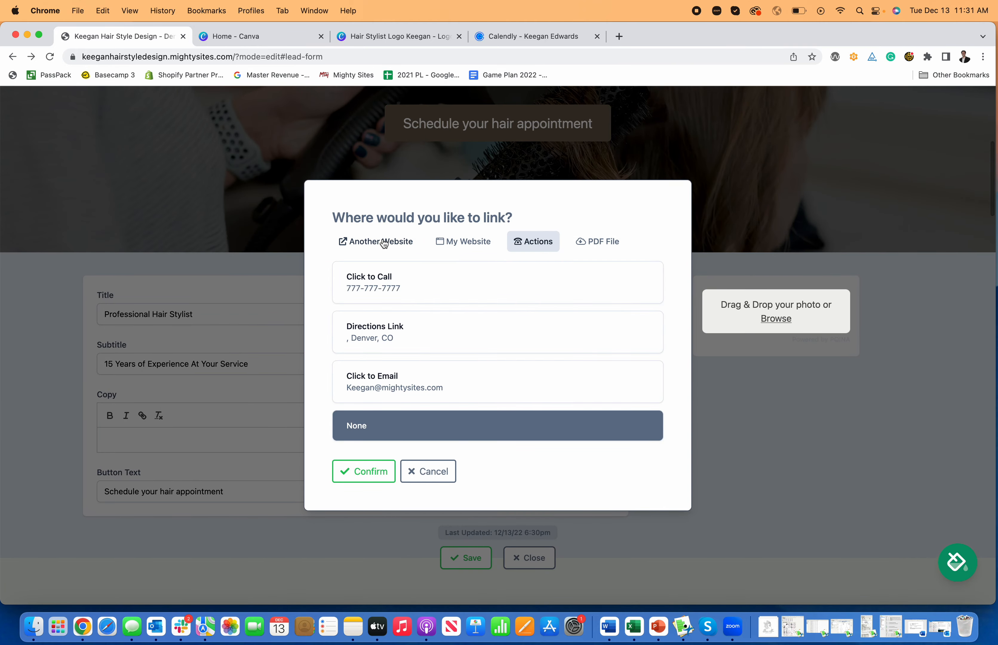
pyautogui.click(425, 471)
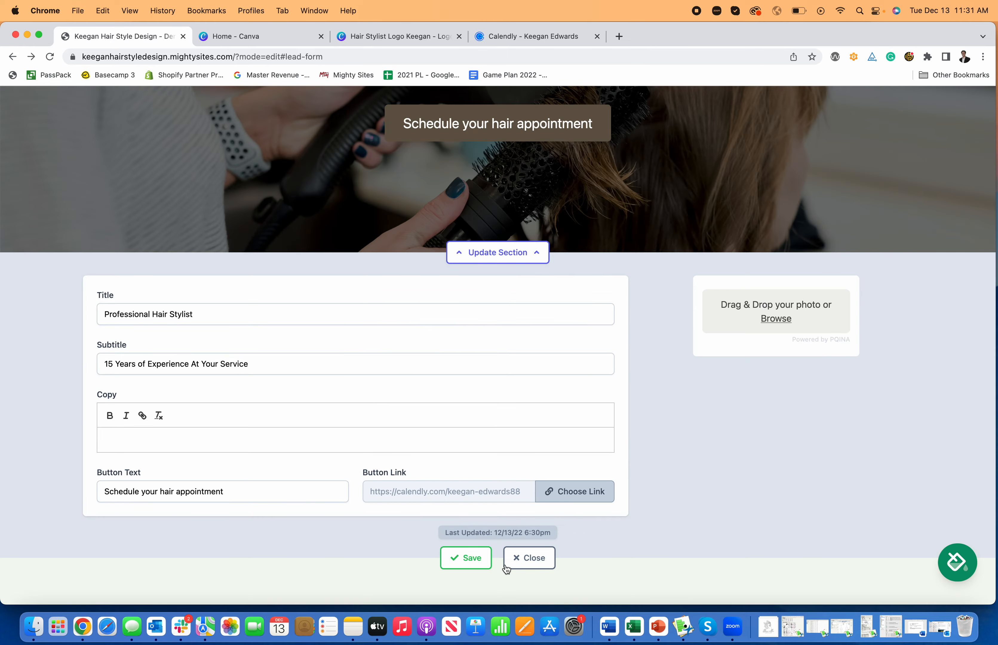
pyautogui.click(529, 557)
pyautogui.scroll(-4, 575, 426)
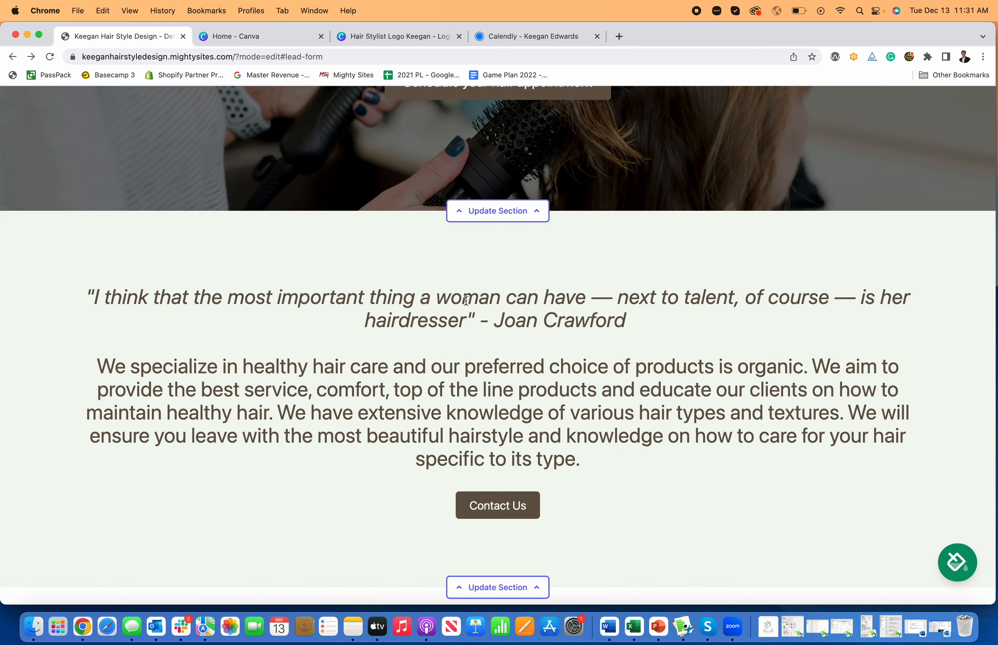
pyautogui.scroll(-5, 466, 301)
# Step: Make the intro section's Contact Us a click-to-call link and save the section
pyautogui.click(497, 399)
pyautogui.scroll(-4, 504, 398)
pyautogui.scroll(-1, 505, 405)
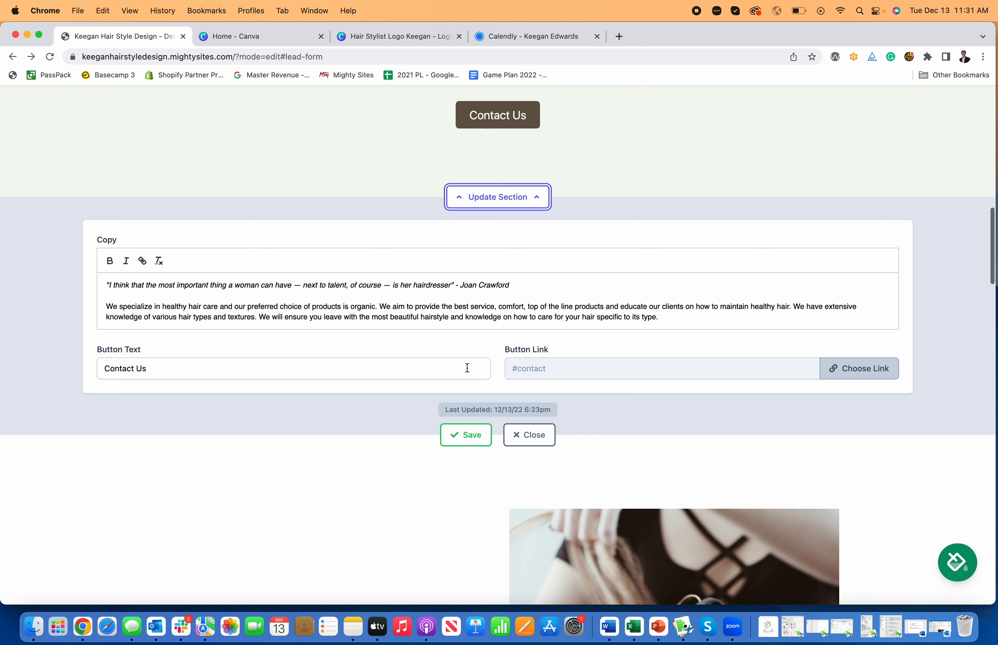
pyautogui.click(847, 364)
pyautogui.click(543, 318)
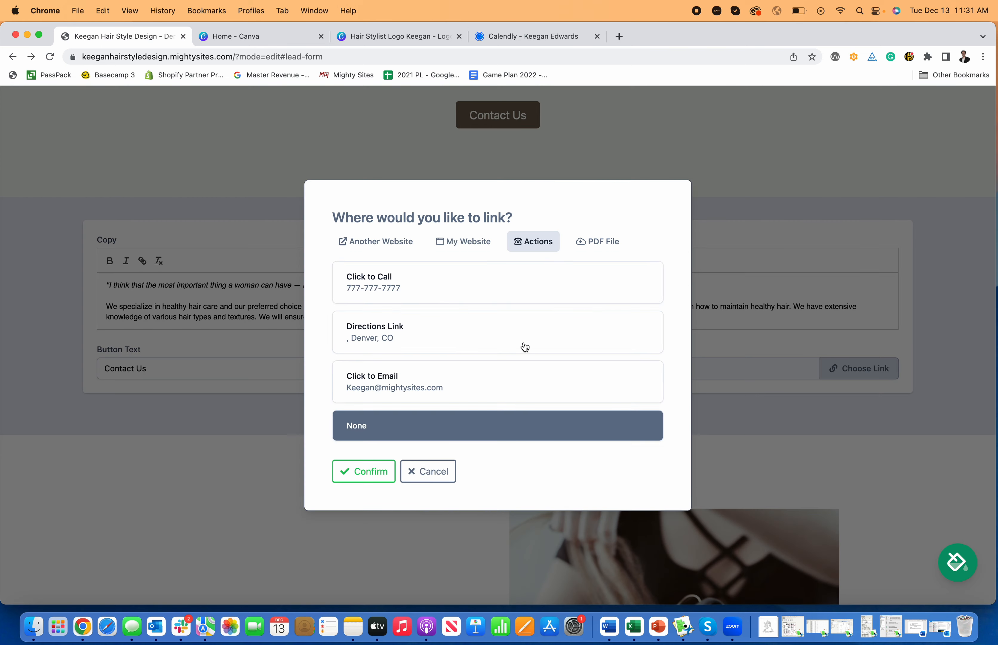
pyautogui.click(469, 287)
pyautogui.click(371, 472)
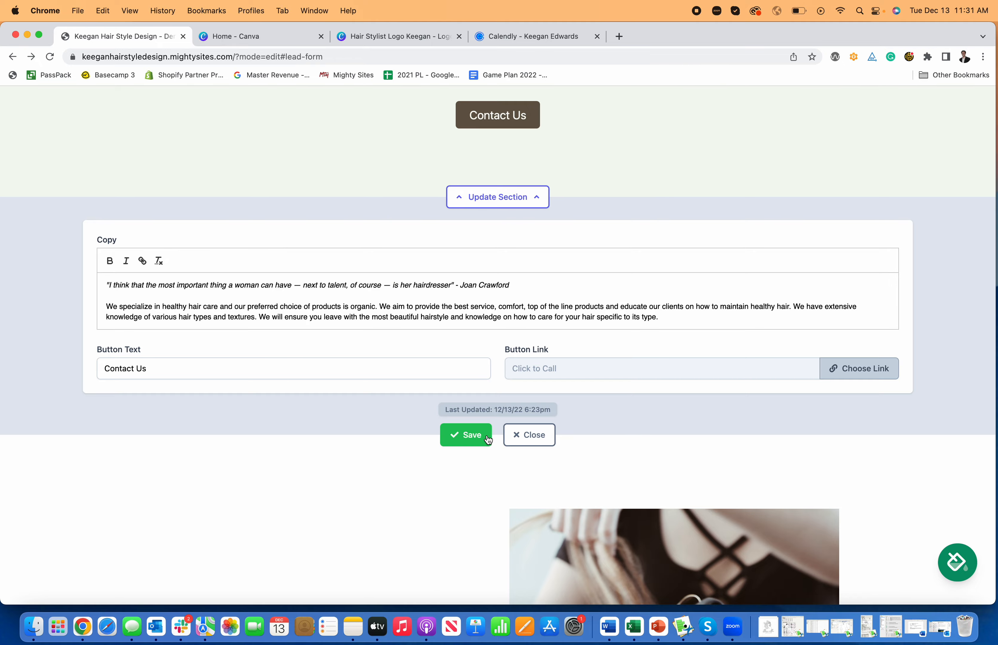
pyautogui.click(466, 435)
# Step: Add the line 'This is how you make a website for a hair stylist.' below the intro
pyautogui.scroll(6, 525, 413)
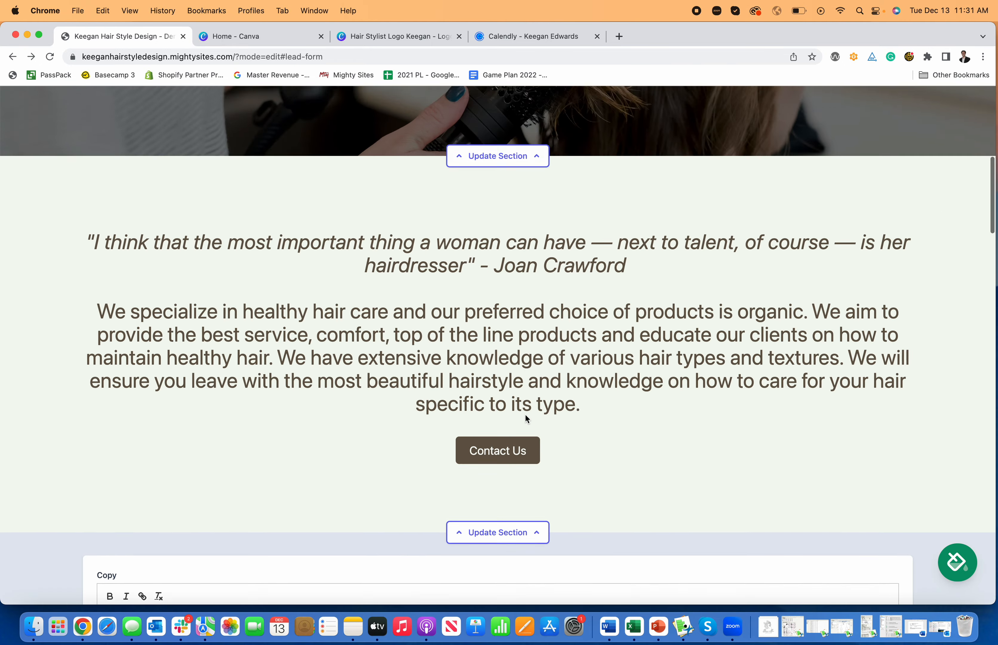
pyautogui.scroll(-6, 525, 413)
pyautogui.scroll(-3, 519, 448)
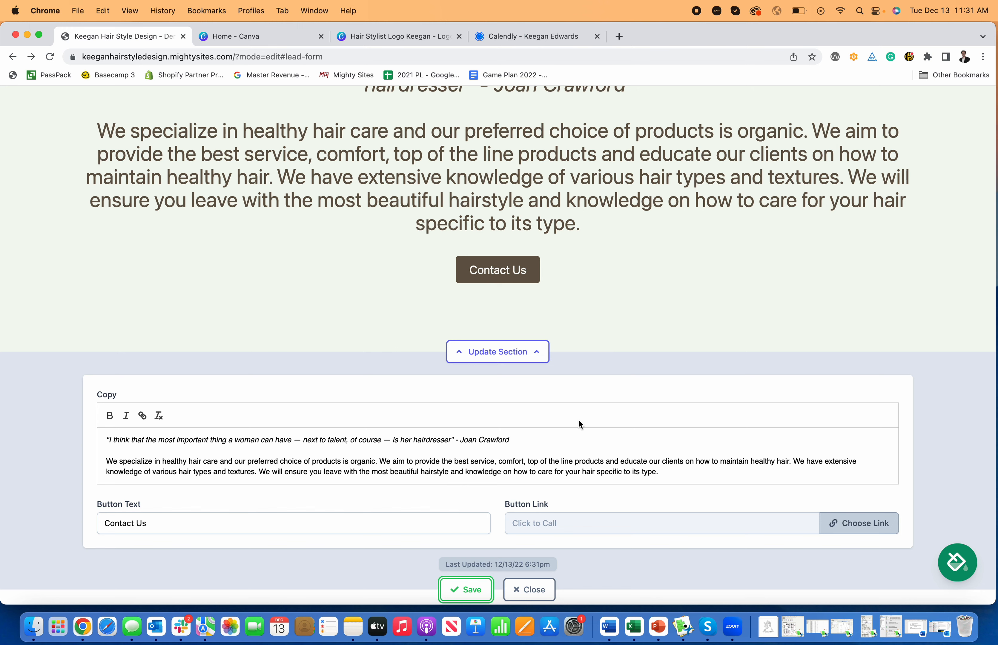
pyautogui.click(668, 473)
pyautogui.press('Return')
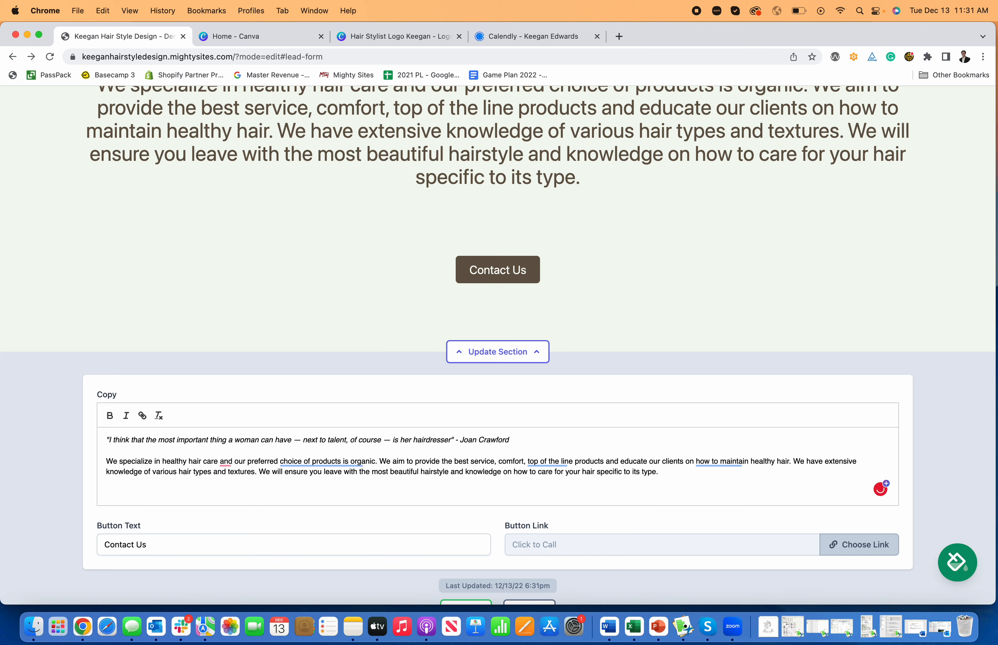
pyautogui.write('This is how you ma')
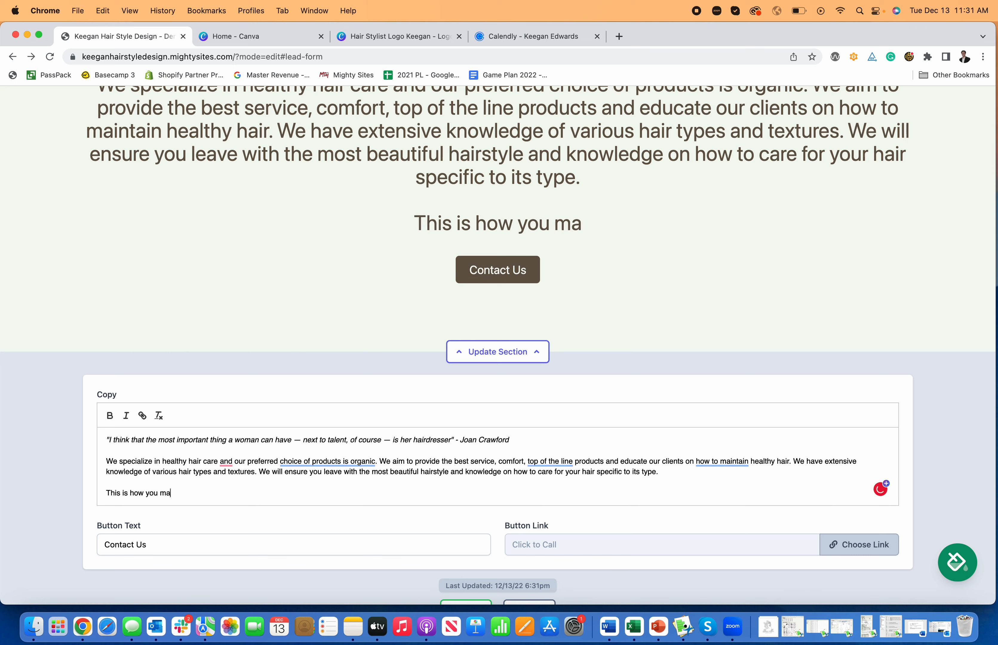
pyautogui.write('ke a website for ')
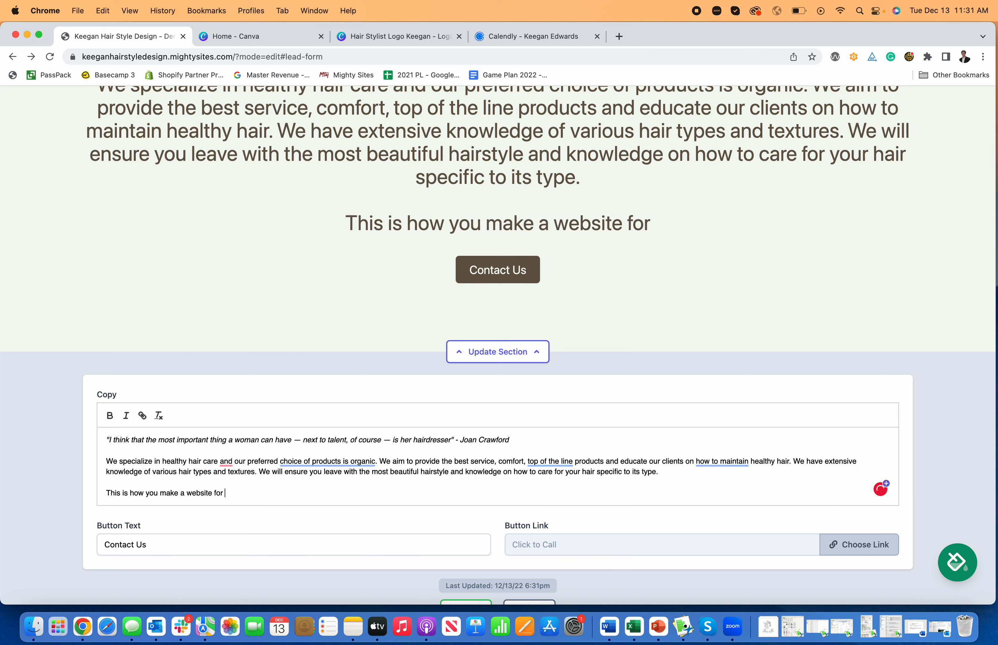
pyautogui.write('a hair stylist.')
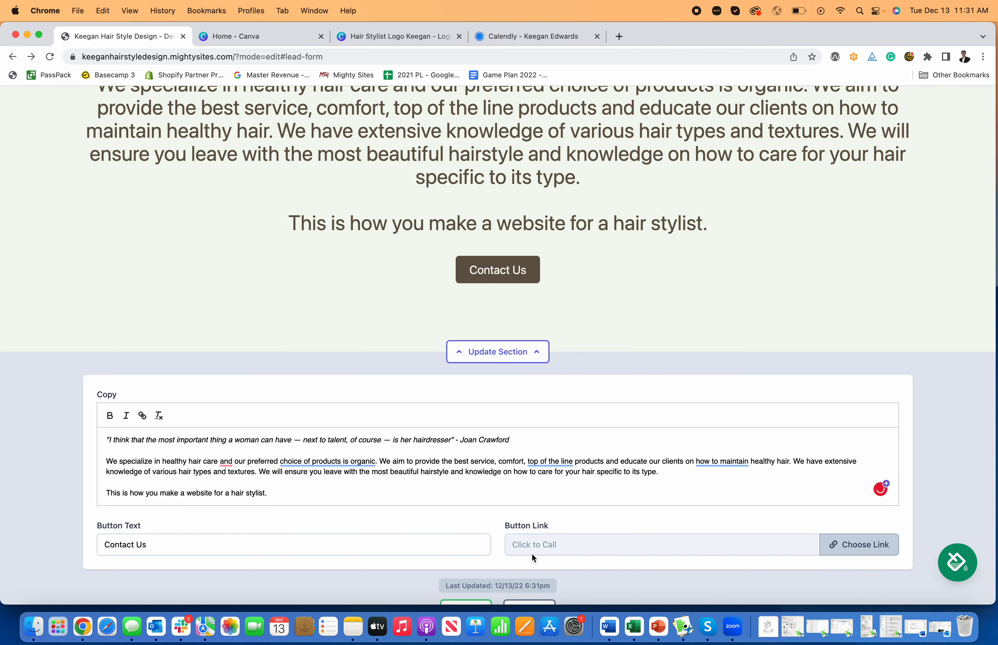
pyautogui.scroll(-2, 531, 553)
pyautogui.click(465, 567)
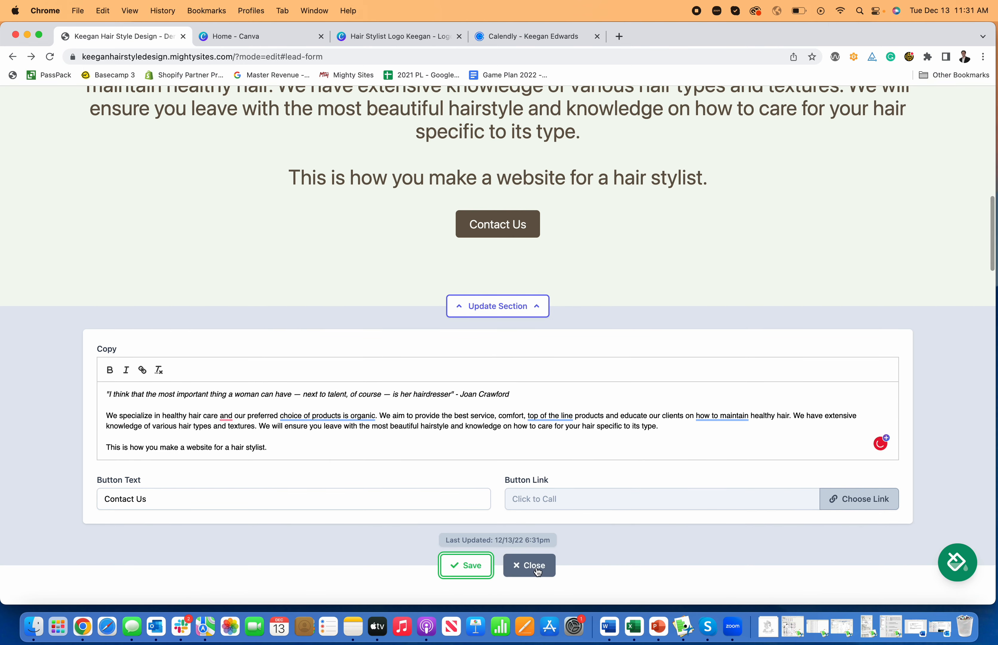
pyautogui.click(529, 566)
# Step: Open the About Us section's editor and close it without making changes
pyautogui.scroll(6, 530, 274)
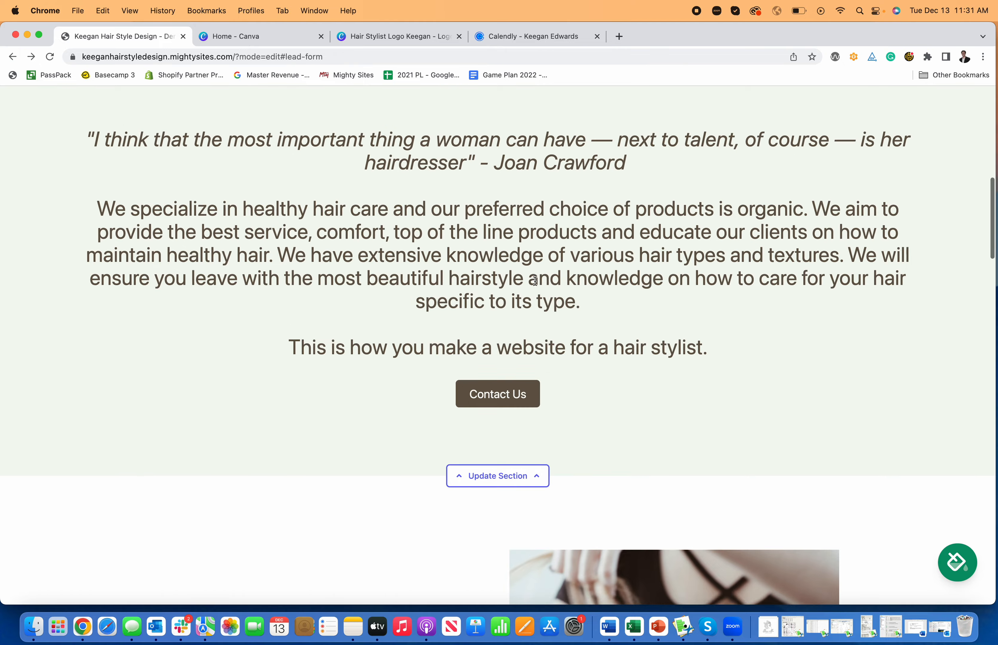
pyautogui.scroll(-11, 535, 282)
pyautogui.scroll(-10, 535, 284)
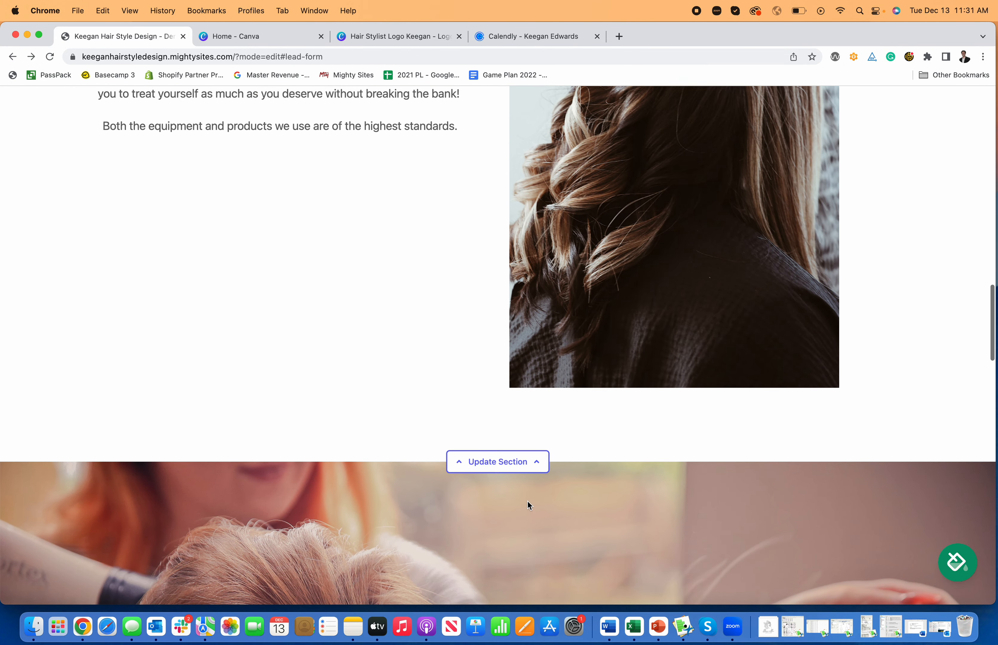
pyautogui.click(529, 461)
pyautogui.scroll(-5, 544, 454)
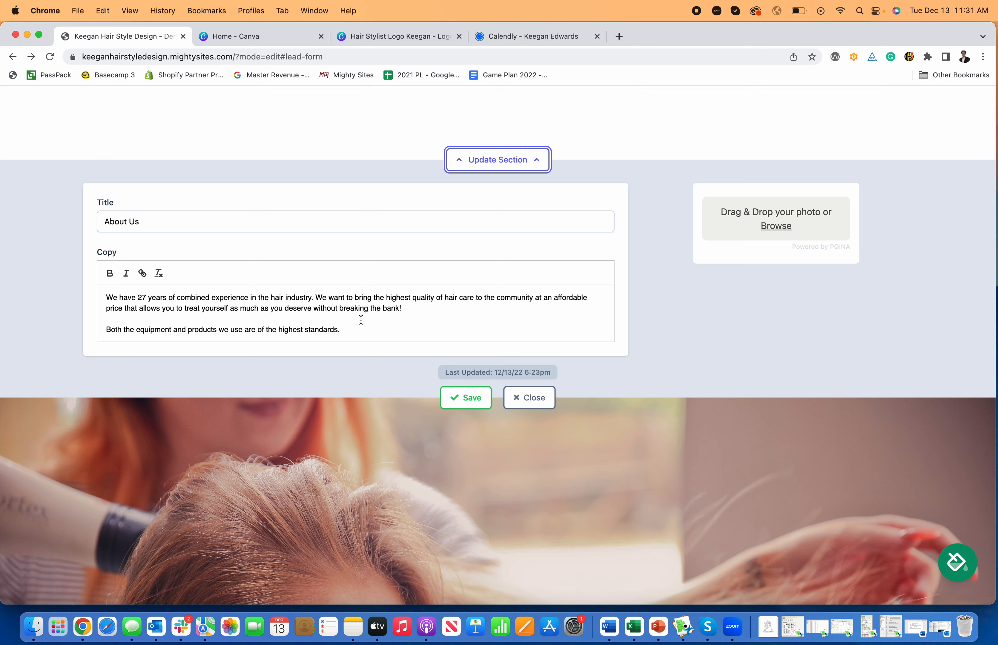
pyautogui.click(314, 308)
pyautogui.click(542, 394)
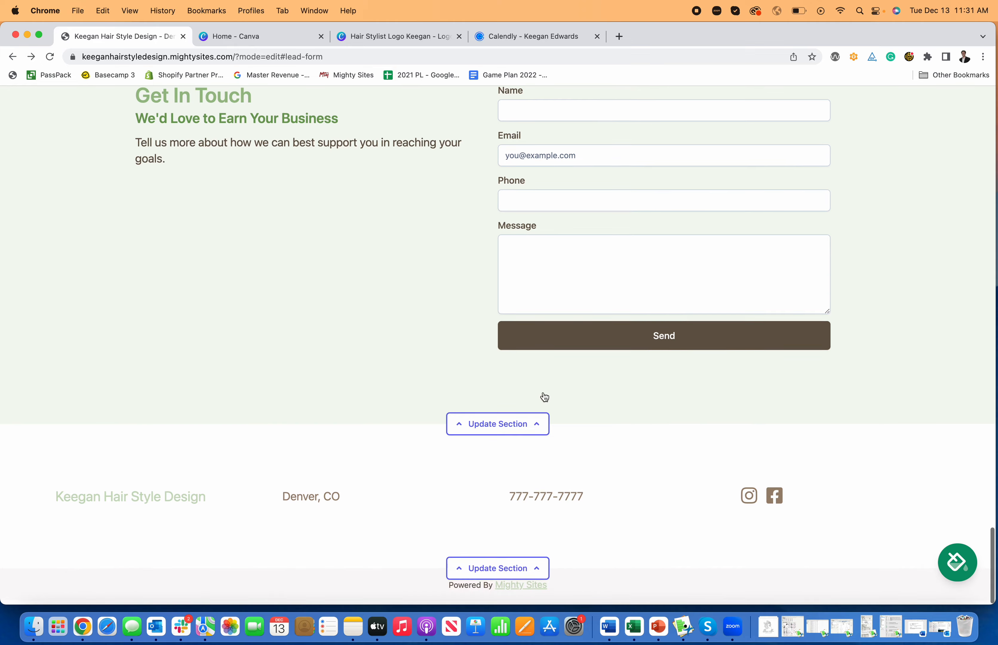
# Step: Fill the contact form with a test name, email, phone and hair-stylist enquiry, then send it
pyautogui.click(520, 189)
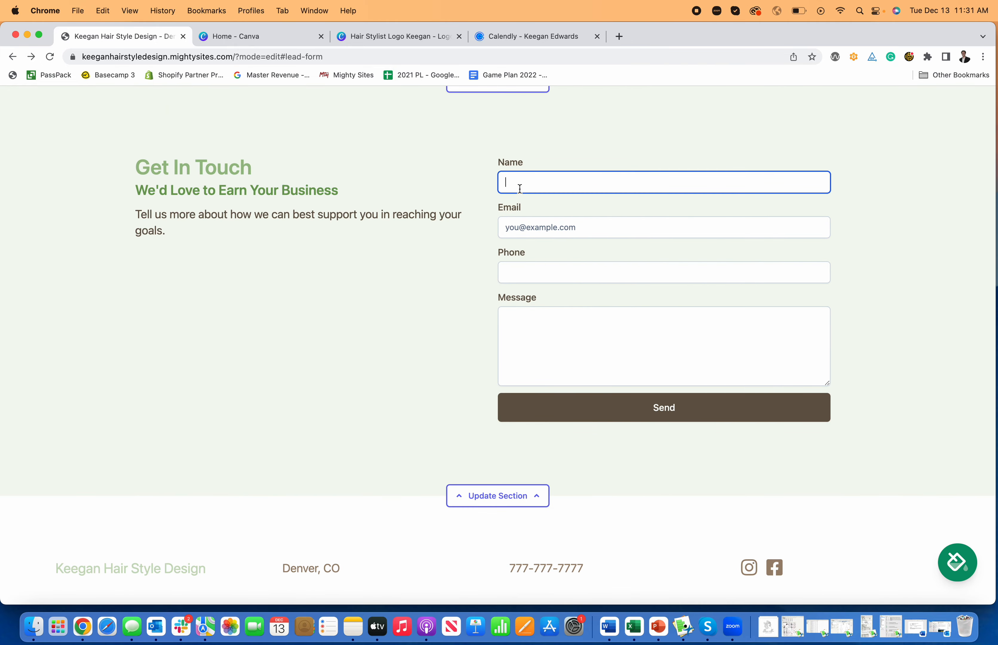
pyautogui.write('Keegan')
pyautogui.press('Tab')
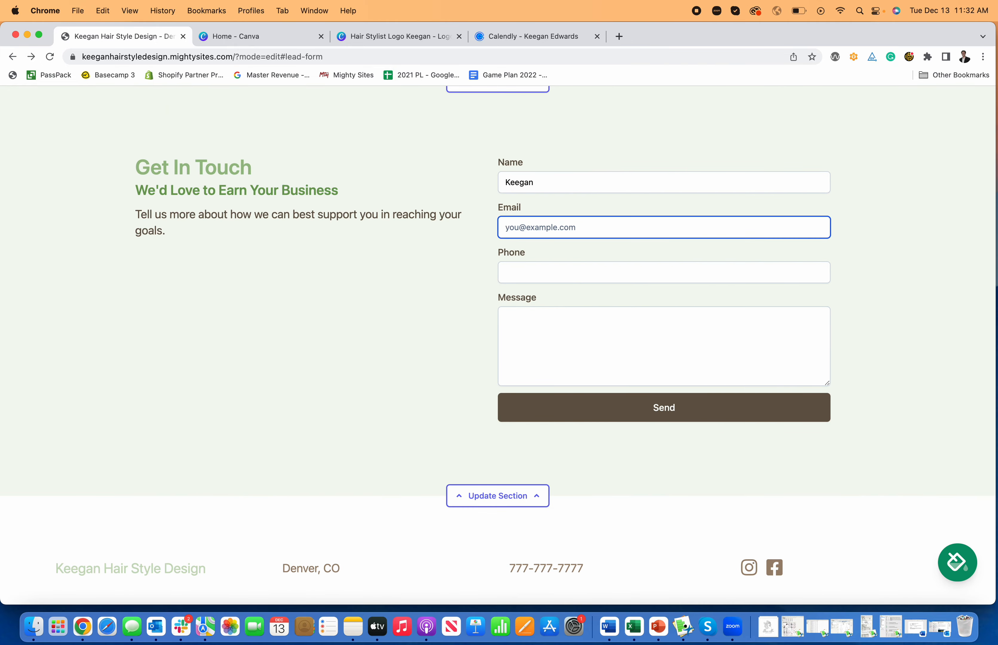
pyautogui.write('mightysites.co')
pyautogui.press('Tab')
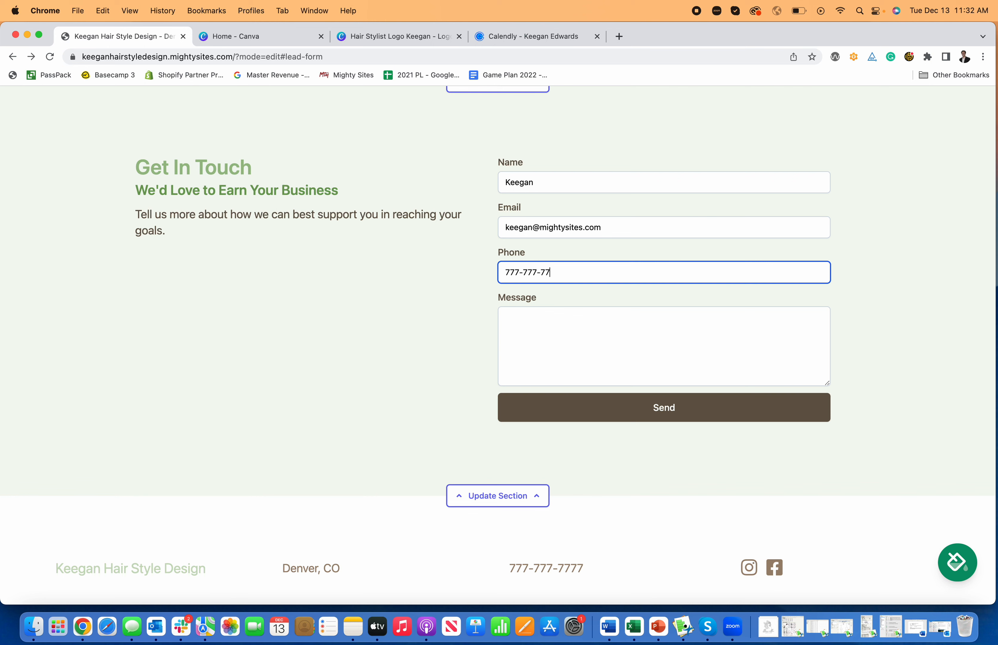
pyautogui.click(550, 333)
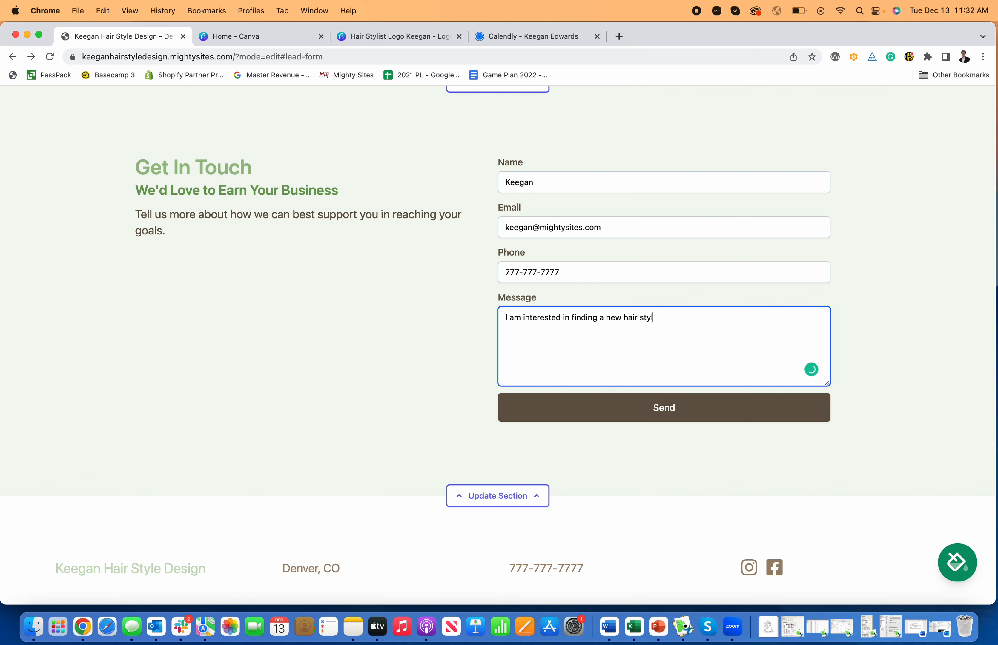
pyautogui.click(646, 417)
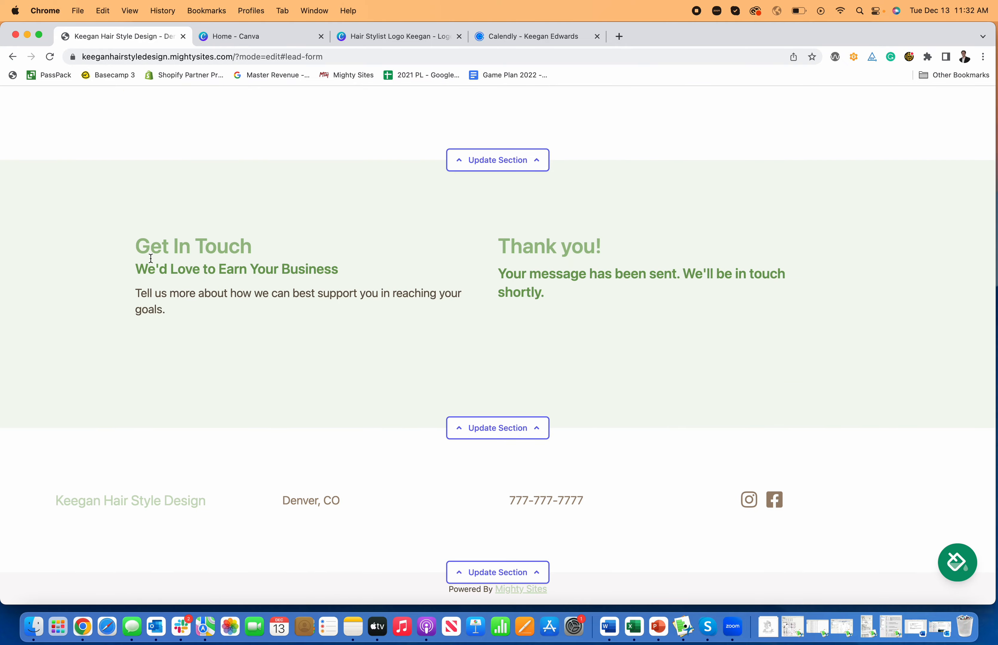
pyautogui.scroll(20, 438, 320)
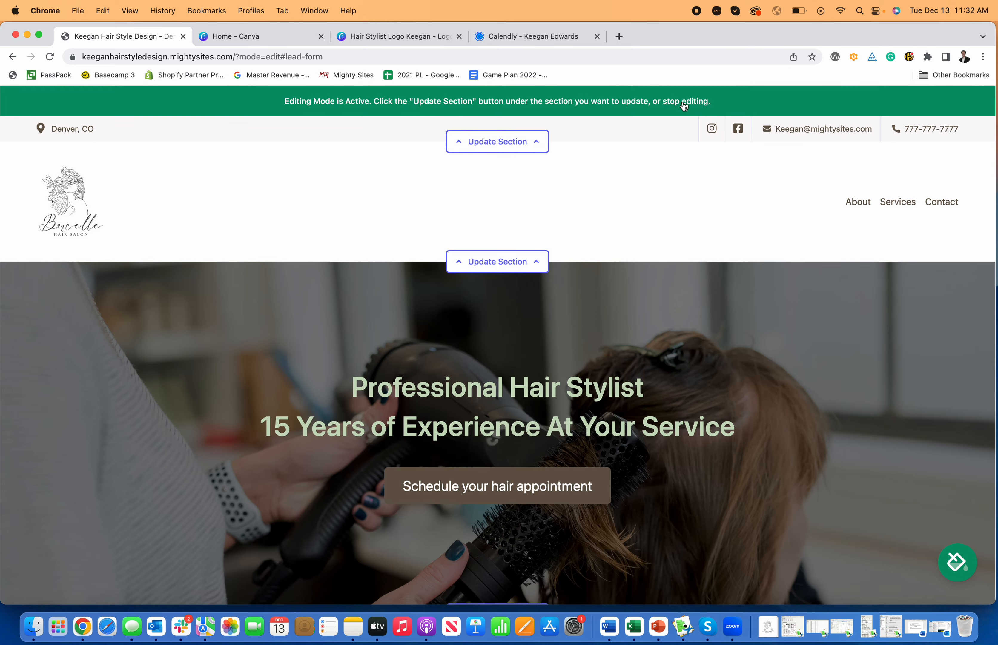
# Step: Exit editing mode, look over the live page, and open the Site Dashboard showing 1 new lead
pyautogui.click(686, 101)
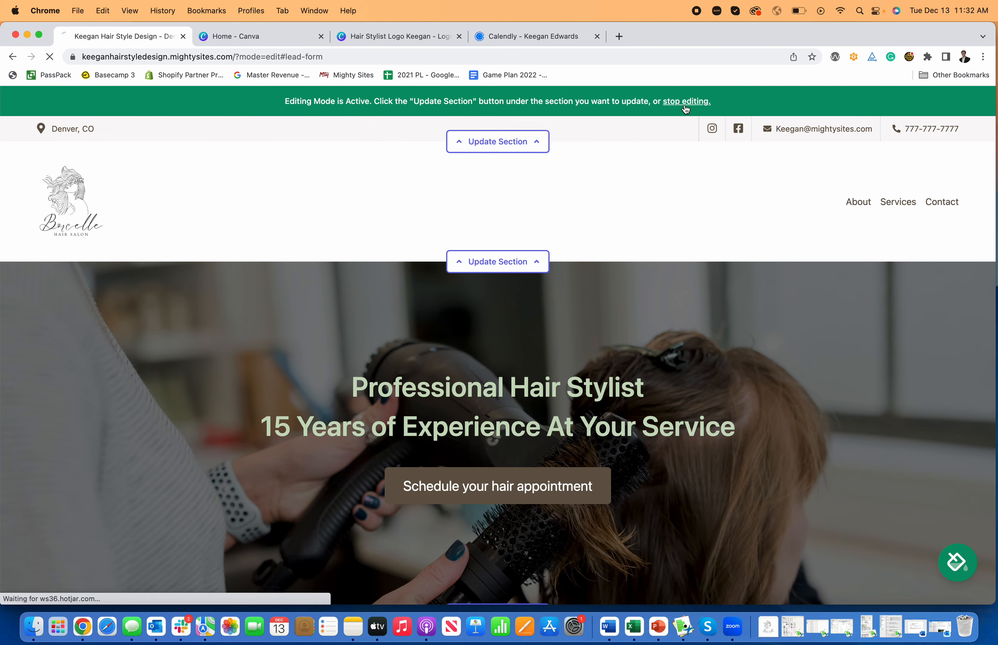
pyautogui.scroll(-10, 541, 274)
pyautogui.scroll(-15, 543, 271)
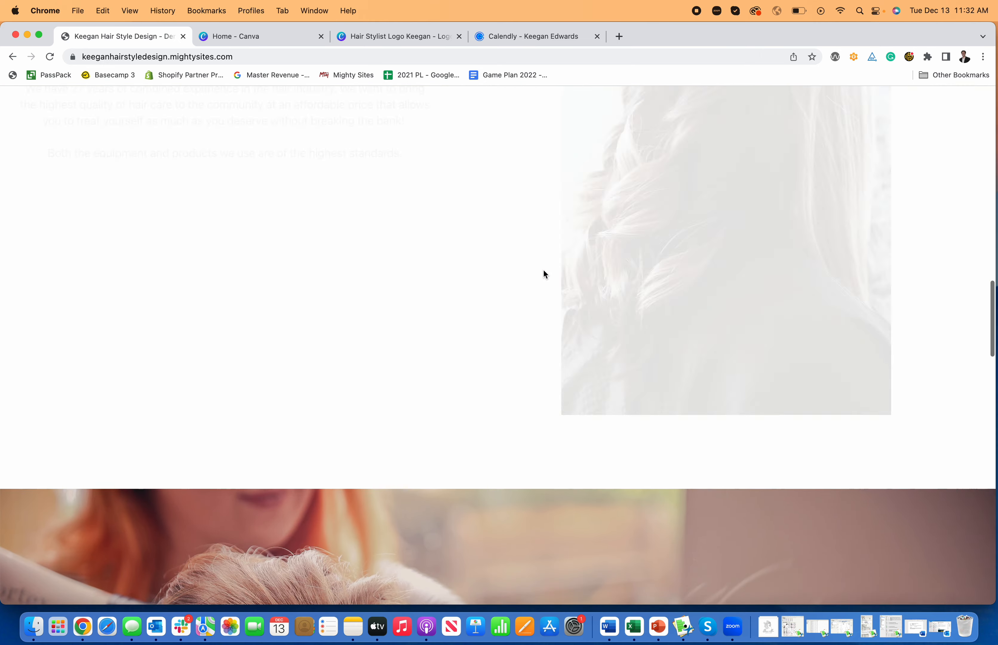
pyautogui.scroll(-5, 546, 273)
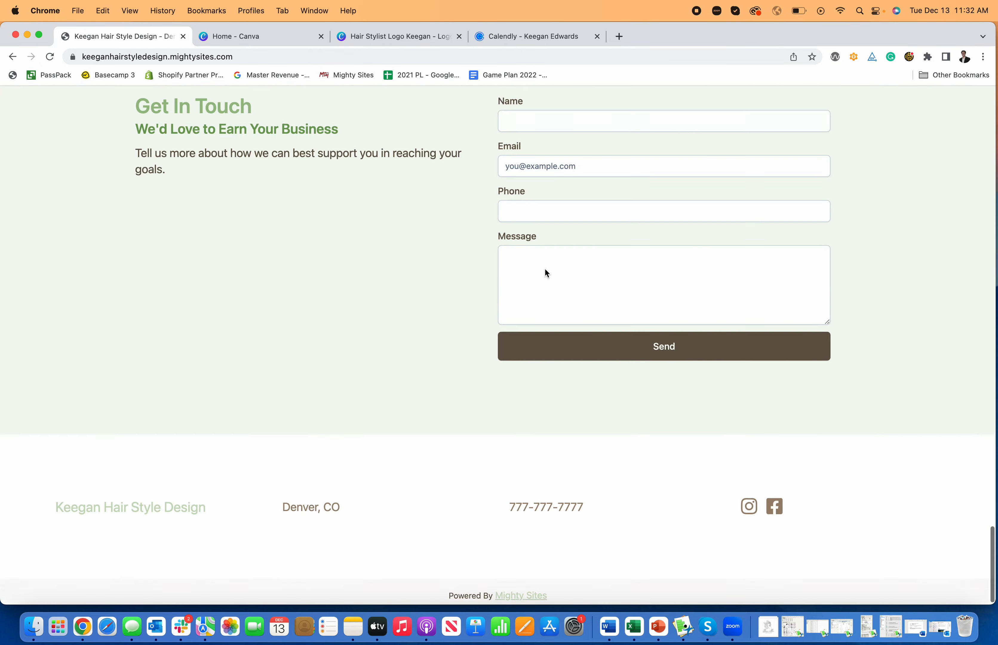
pyautogui.scroll(20, 546, 273)
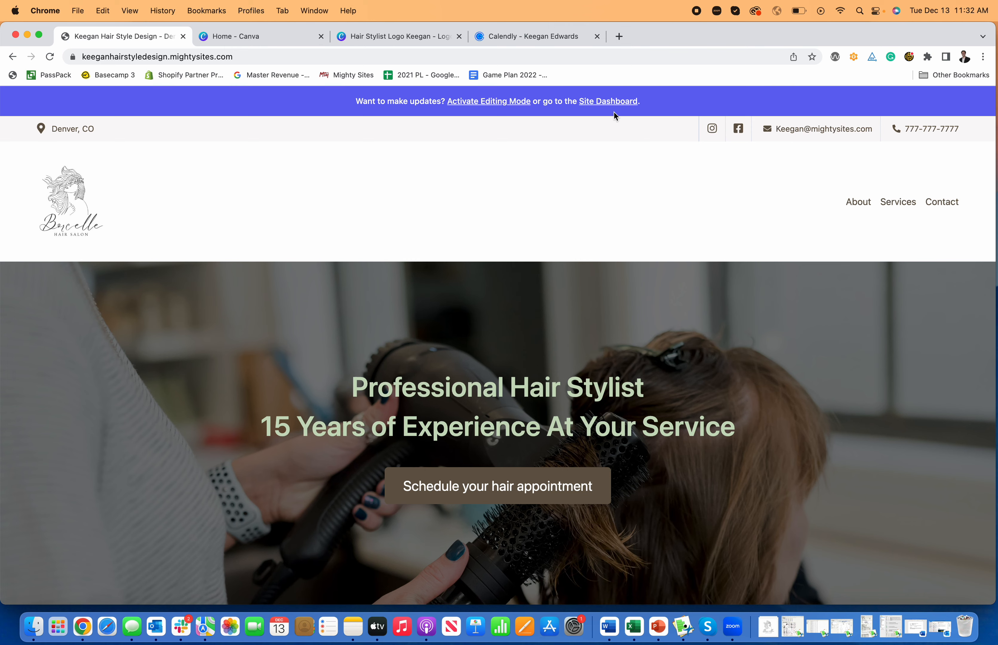
pyautogui.click(482, 108)
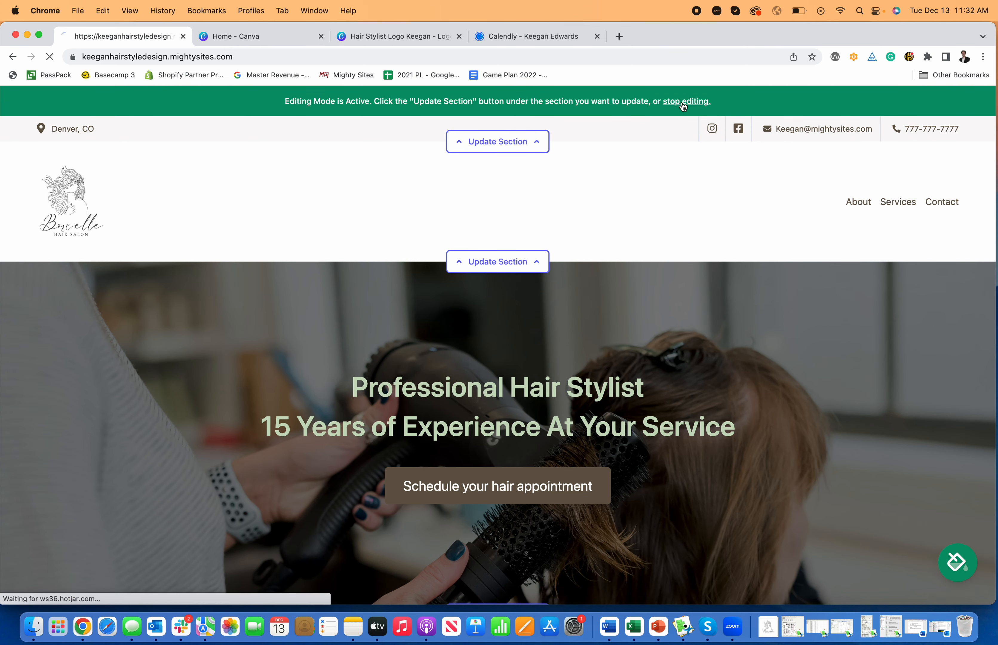
pyautogui.click(684, 106)
pyautogui.click(599, 106)
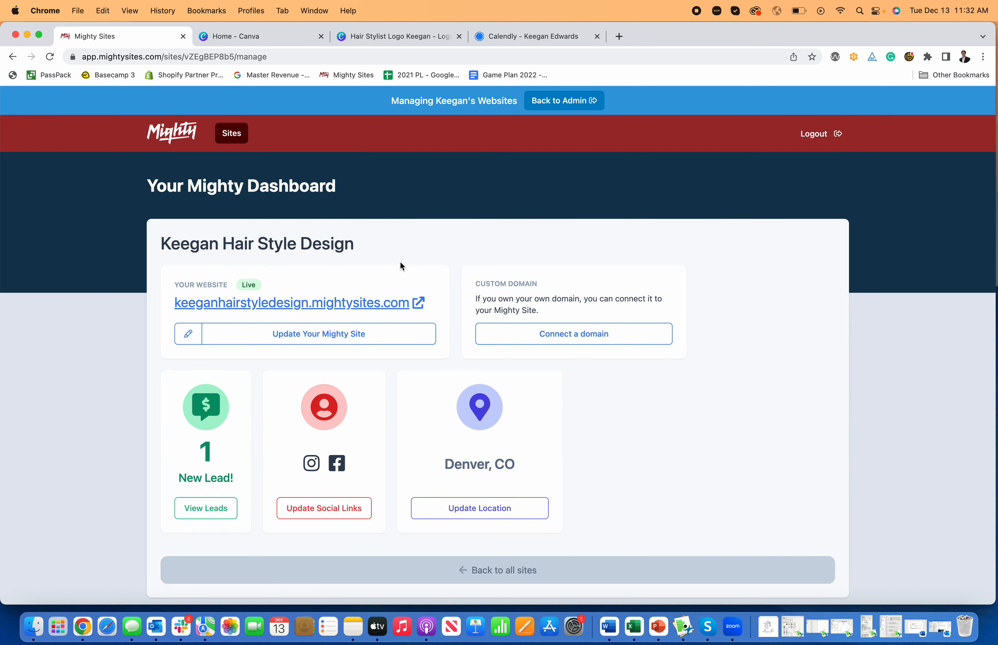
# Step: View the test lead's details under View Leads, return to the dashboard, and glance at Connect a domain
pyautogui.click(205, 508)
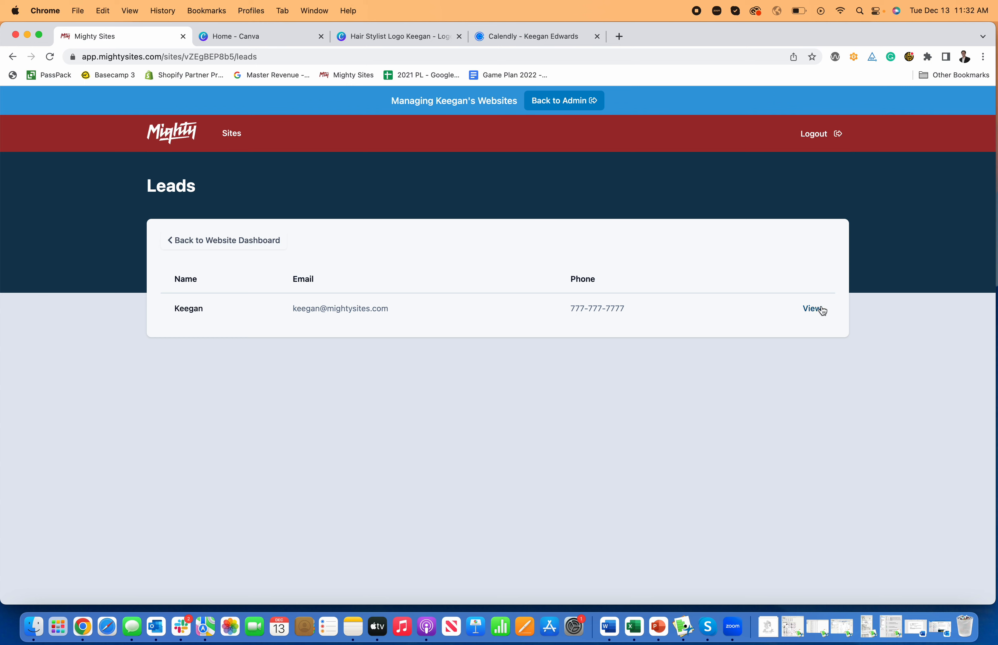
pyautogui.click(816, 309)
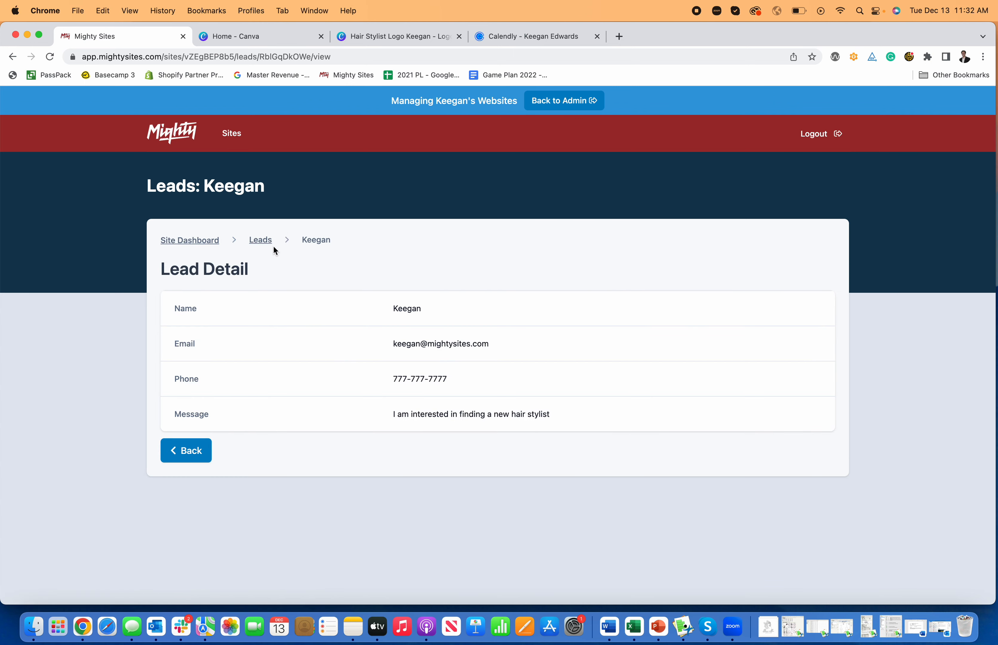
pyautogui.click(263, 246)
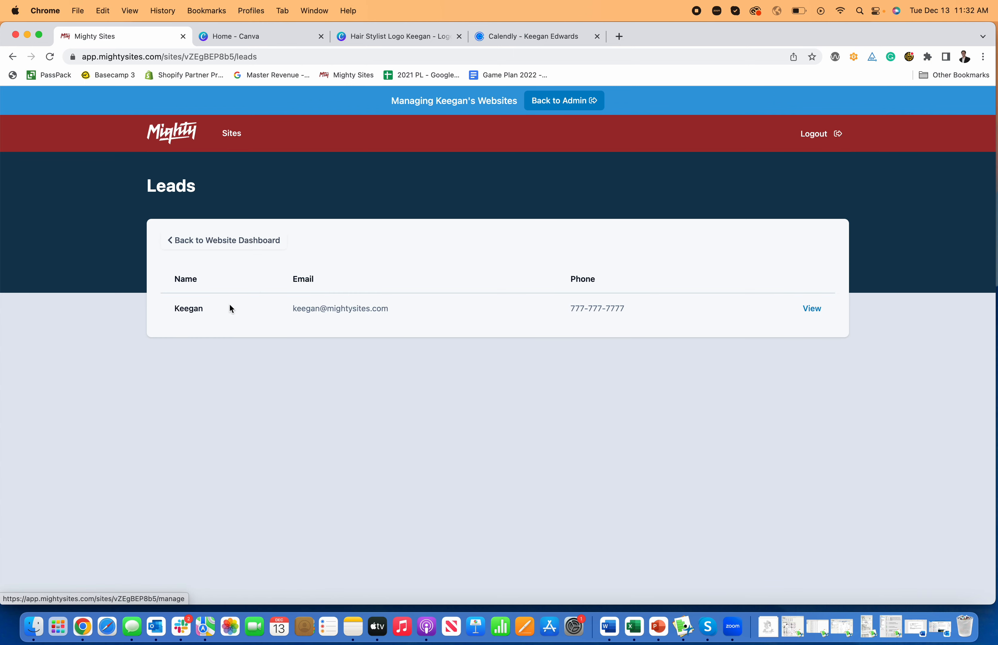
pyautogui.click(212, 244)
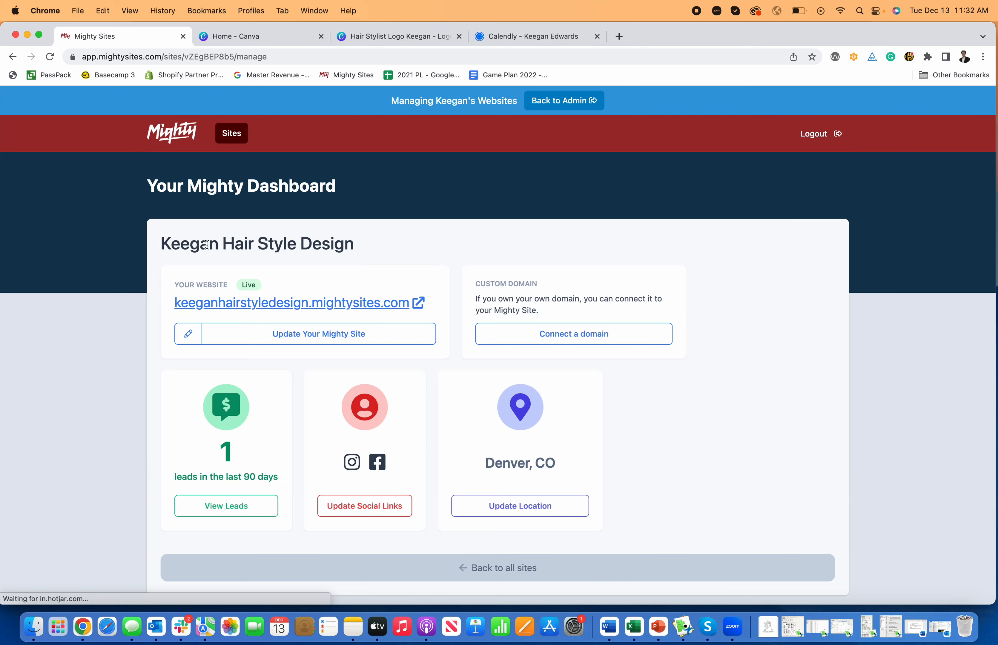
pyautogui.click(558, 334)
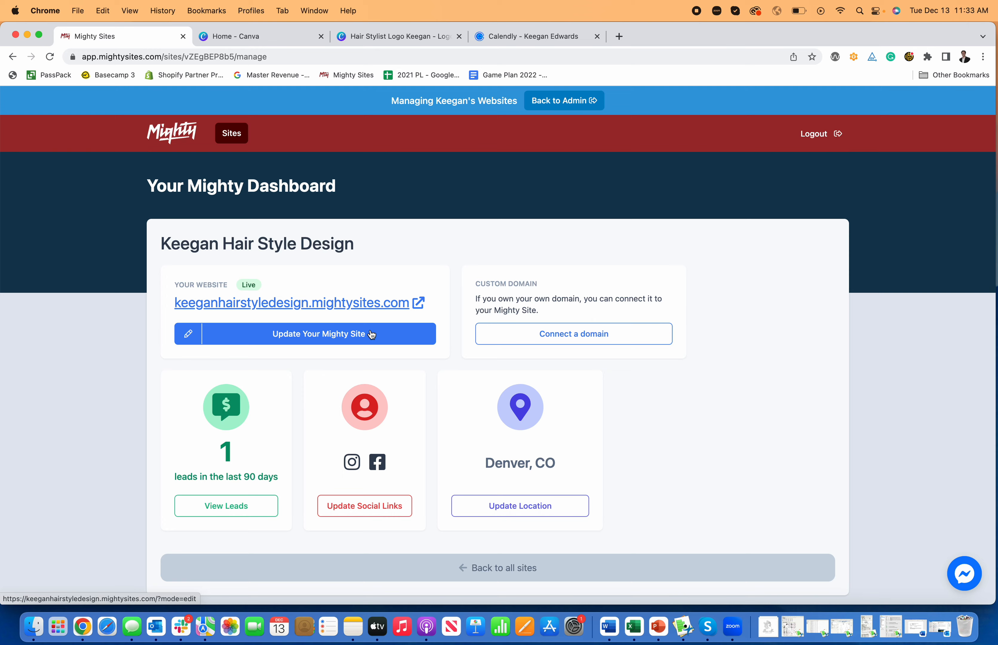
# Step: Open the live salon site in a new tab via Update Your Mighty Site and scroll through its pages
pyautogui.click(371, 334)
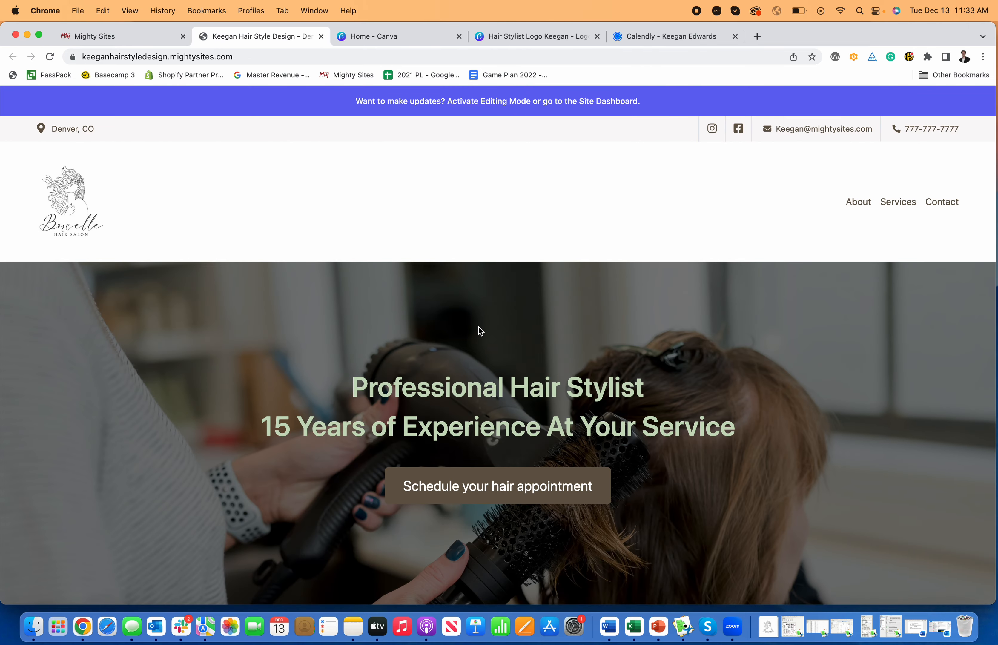
pyautogui.scroll(-1, 479, 326)
pyautogui.scroll(-10, 478, 327)
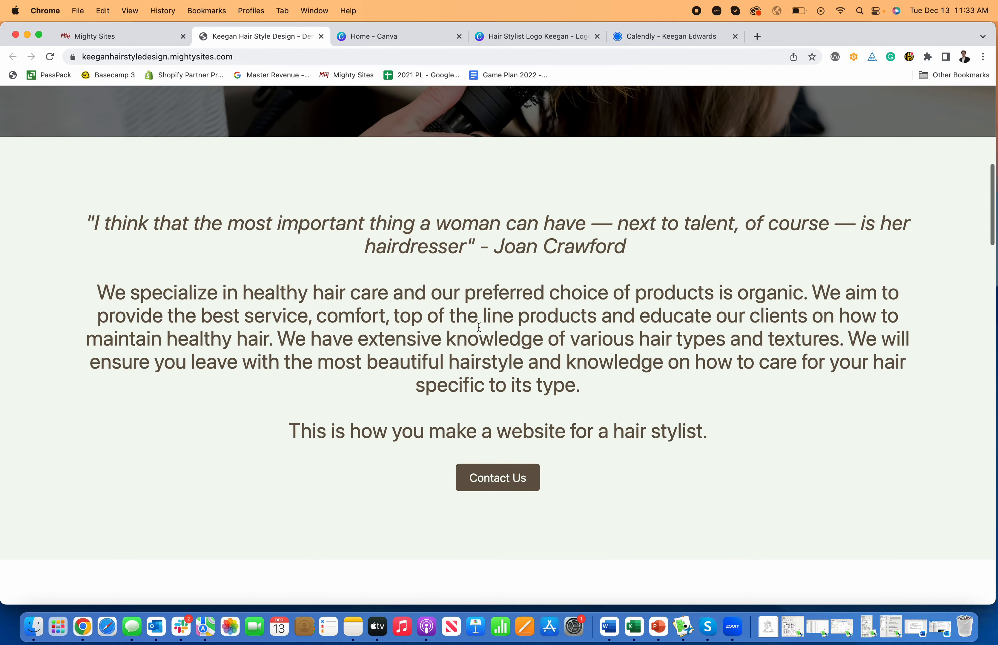
pyautogui.scroll(-10, 478, 327)
pyautogui.scroll(-20, 479, 327)
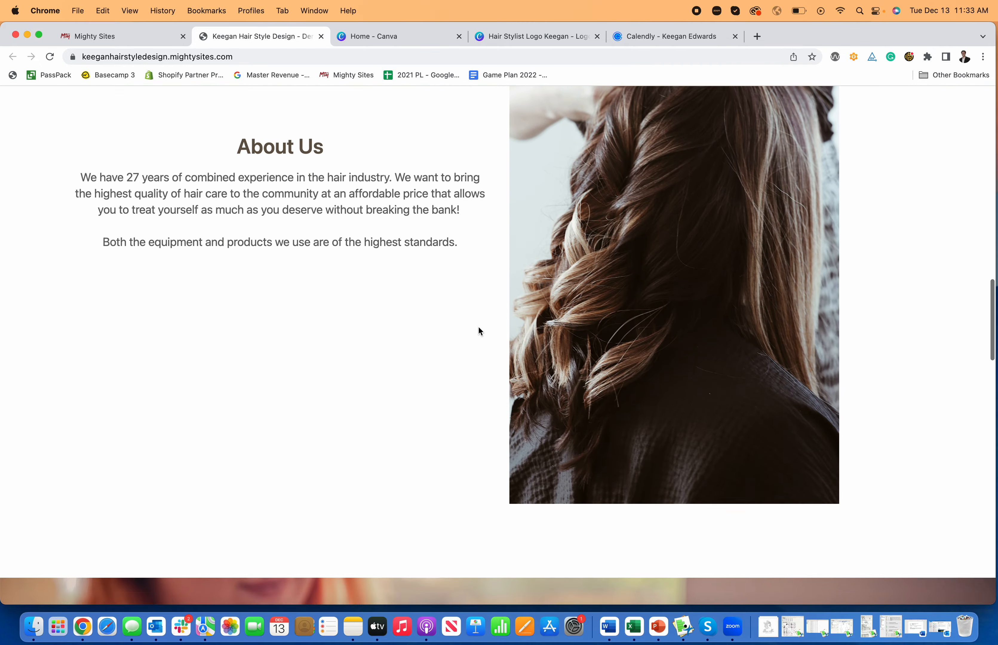
pyautogui.scroll(-17, 479, 327)
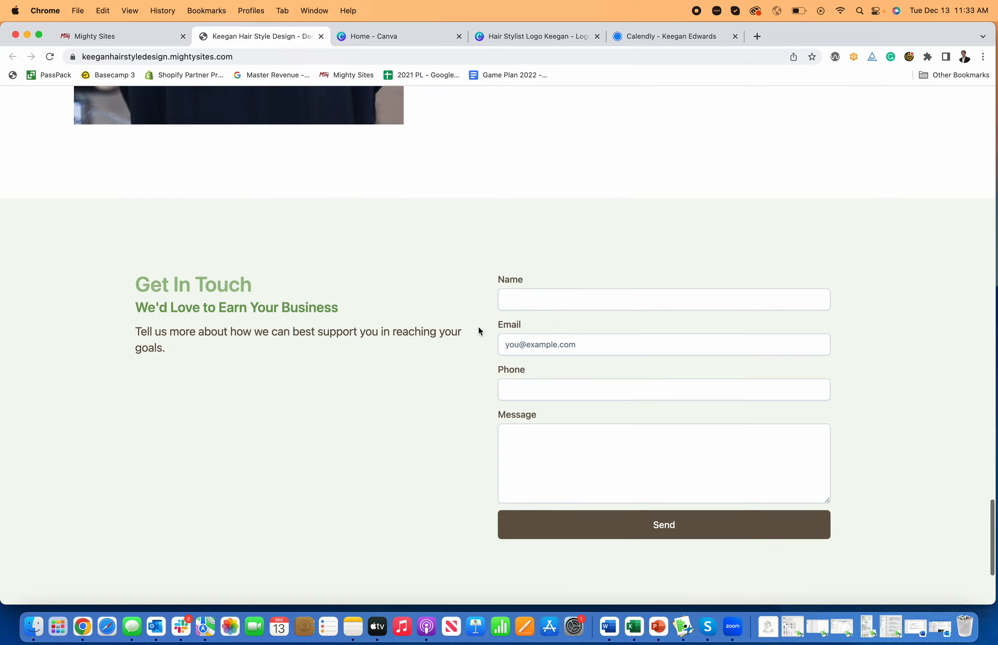
pyautogui.scroll(20, 478, 328)
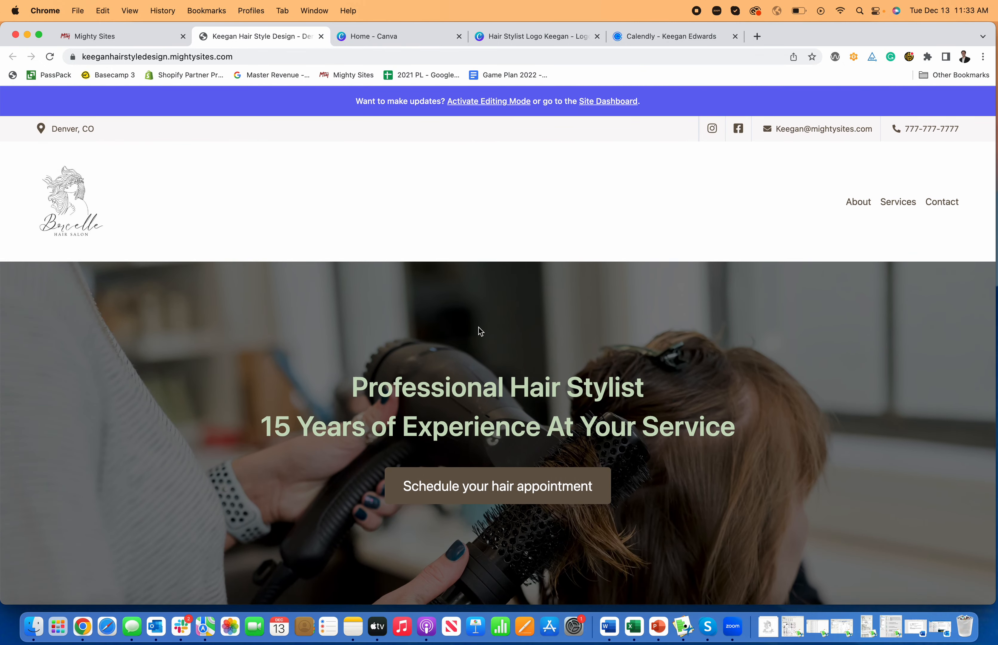